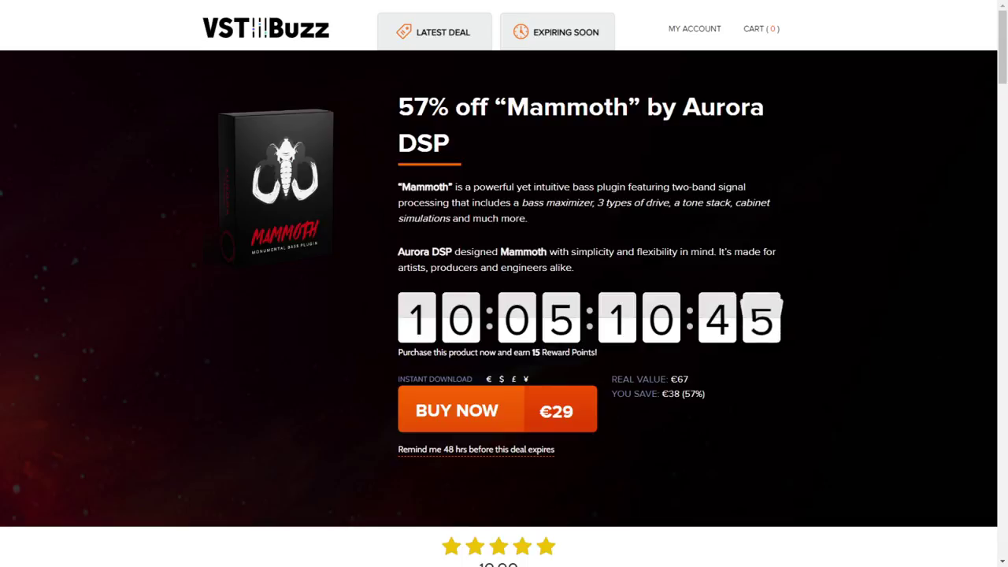
# Read the VSTBuzz deal page for the Aurora DSP "Mammoth" bass plugin, covering its description, price and reviews
pyautogui.scroll(-2, 373, 270)
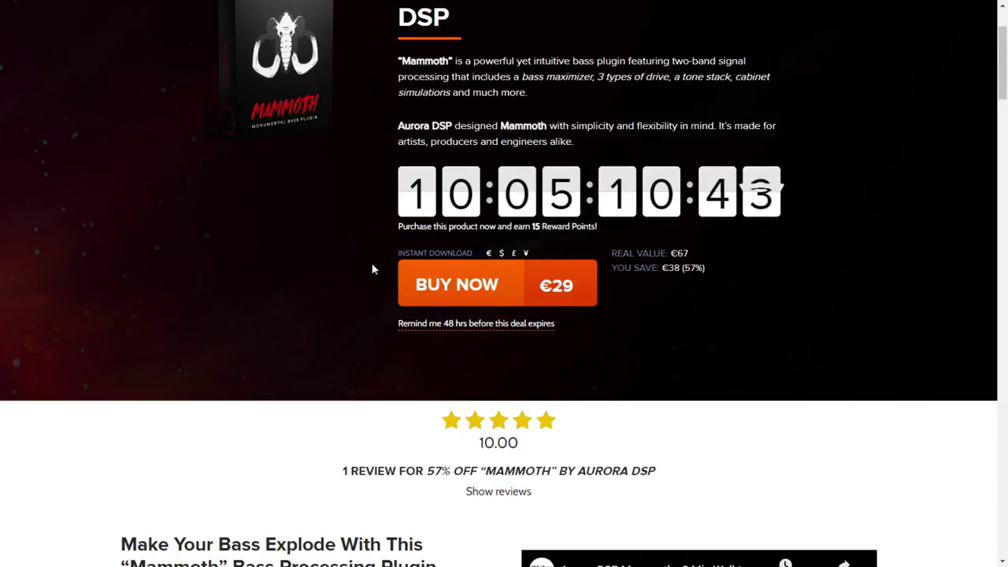
pyautogui.scroll(2, 341, 371)
pyautogui.scroll(-2, 342, 371)
pyautogui.scroll(-2, 342, 377)
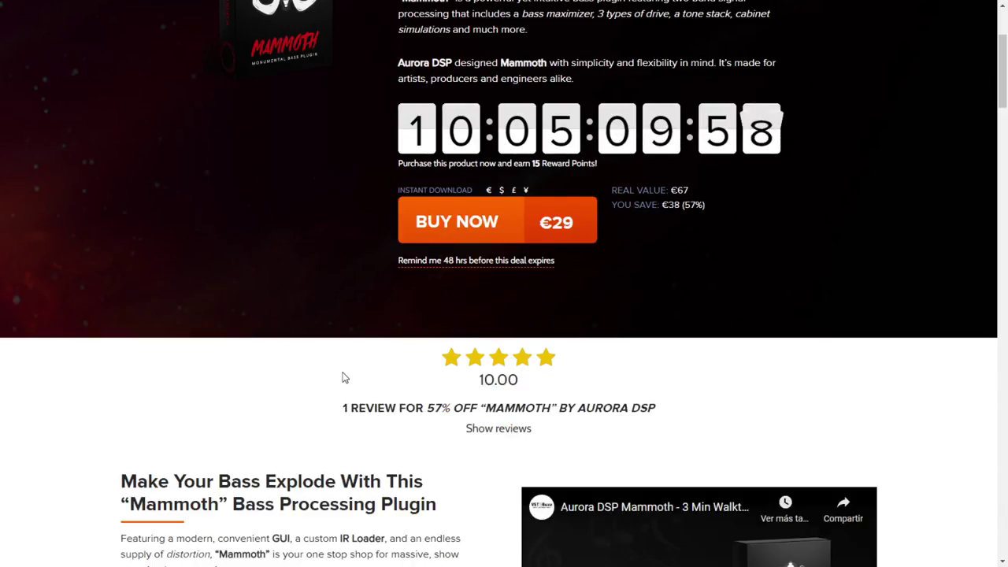
pyautogui.scroll(3, 342, 377)
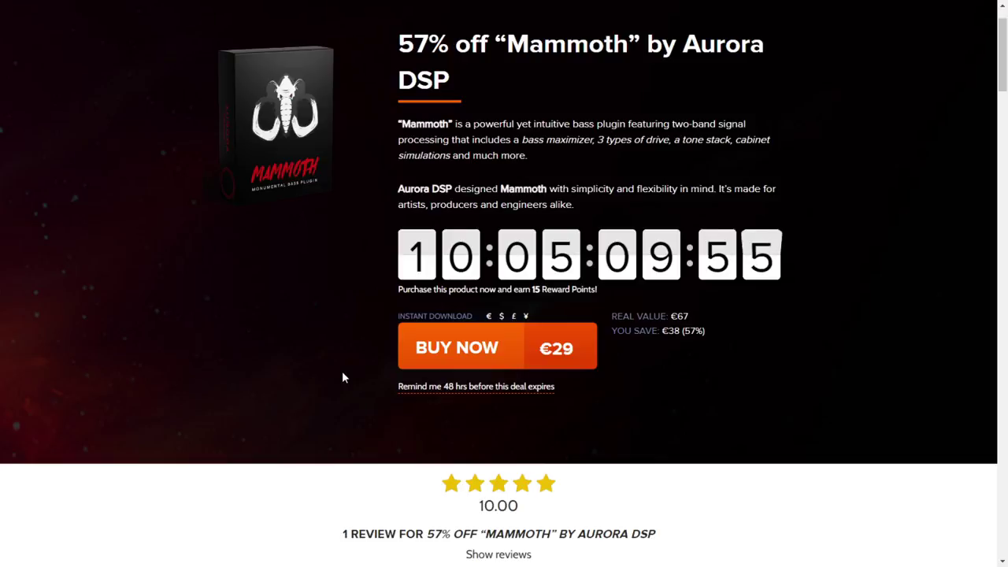
pyautogui.scroll(-4, 342, 376)
pyautogui.scroll(5, 342, 375)
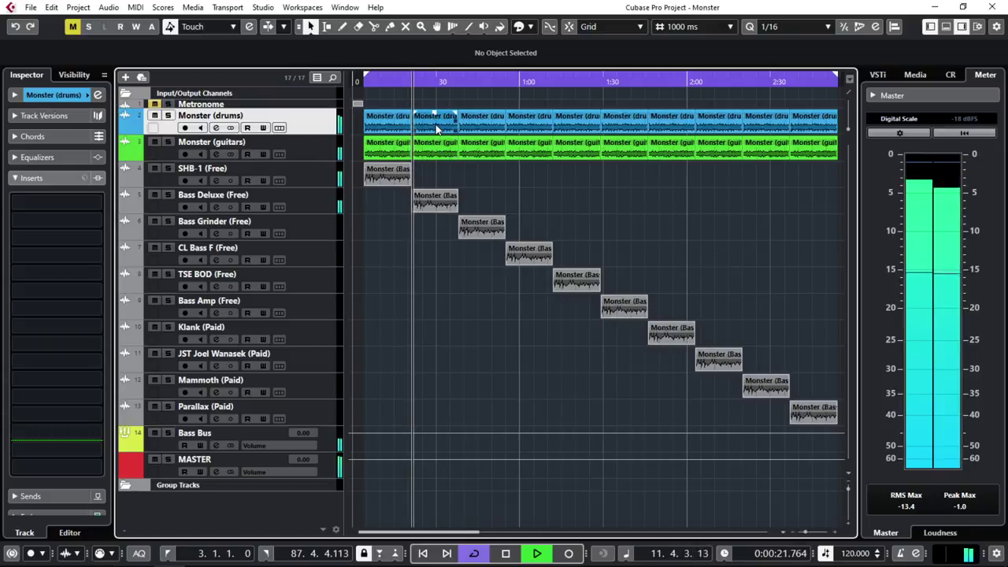
# Step through the bass tracks from SHB-1 to Parallax and examine the amp plugin inserted on each one
pyautogui.click(314, 172)
pyautogui.click(314, 199)
pyautogui.click(318, 228)
pyautogui.click(320, 259)
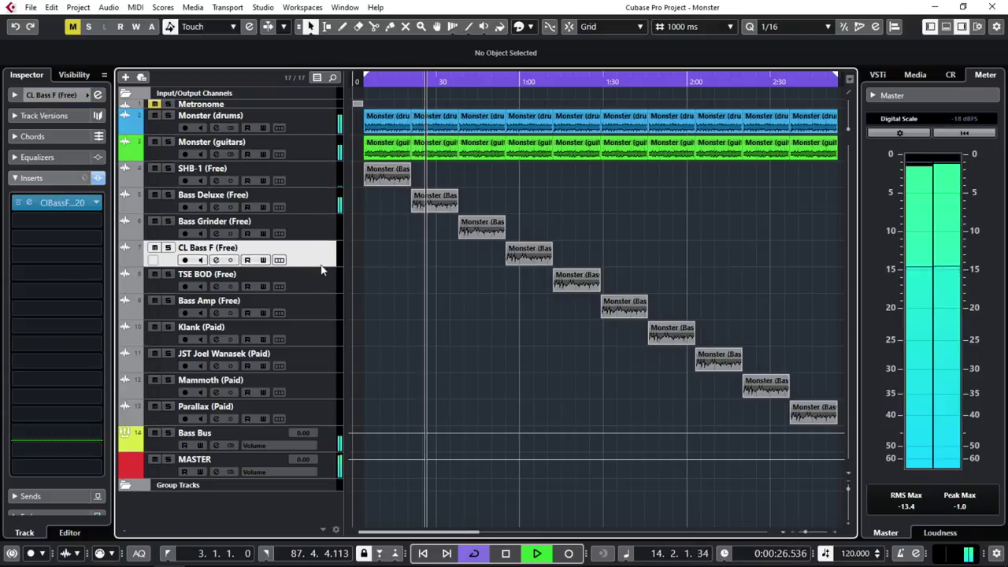
pyautogui.click(320, 284)
pyautogui.click(318, 310)
pyautogui.click(316, 337)
pyautogui.click(315, 362)
pyautogui.click(306, 183)
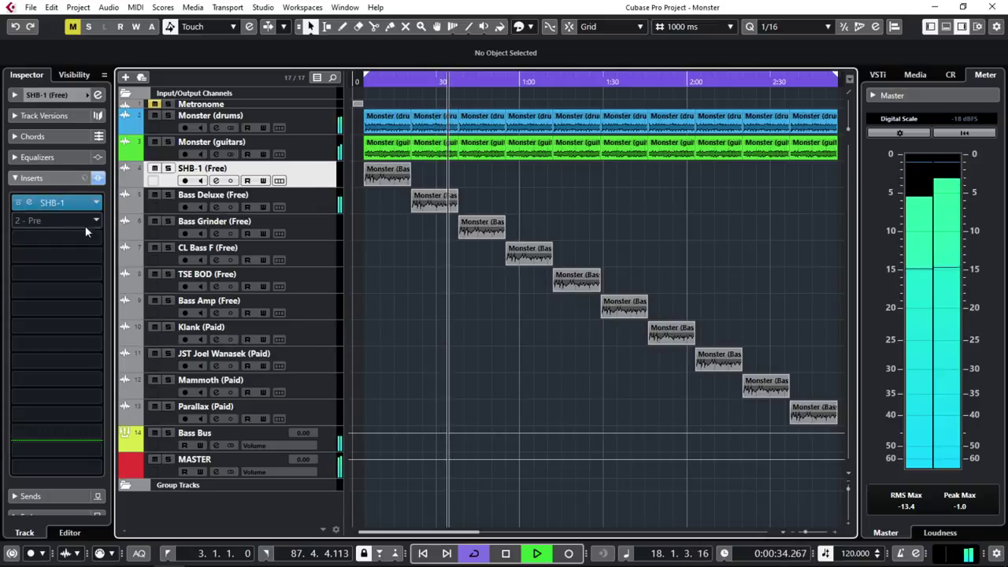
pyautogui.click(316, 199)
pyautogui.click(319, 230)
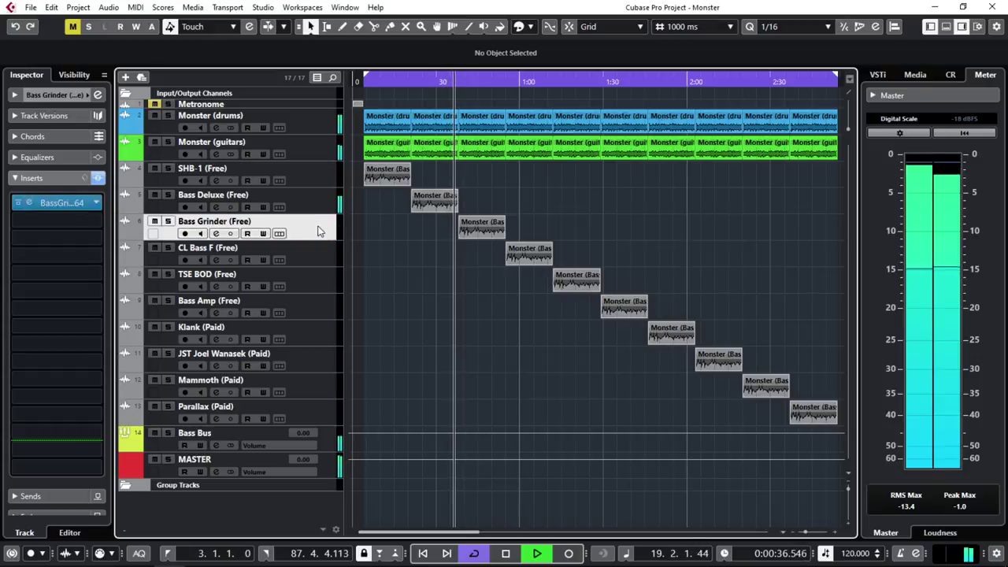
pyautogui.click(316, 250)
pyautogui.click(318, 282)
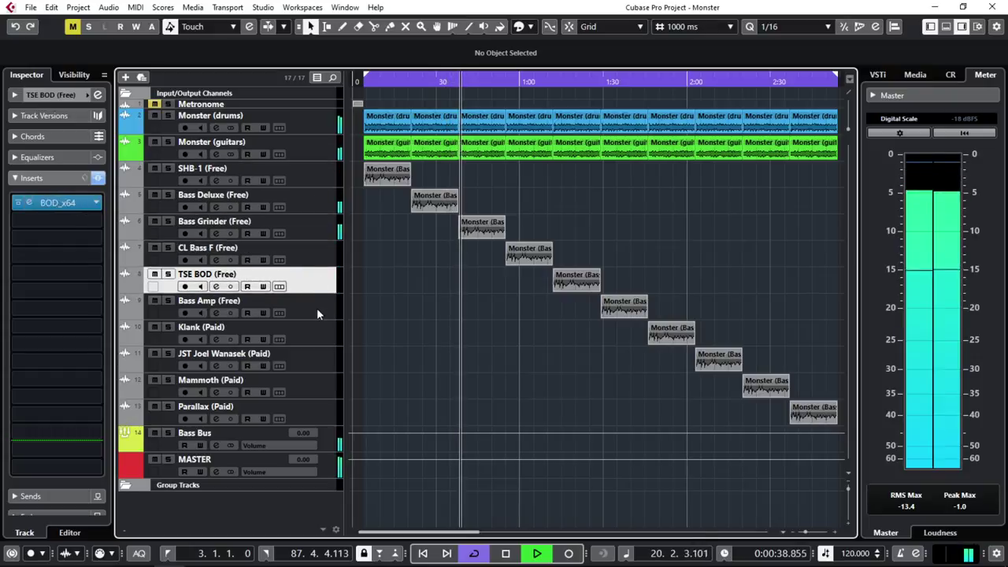
pyautogui.click(317, 315)
pyautogui.click(316, 333)
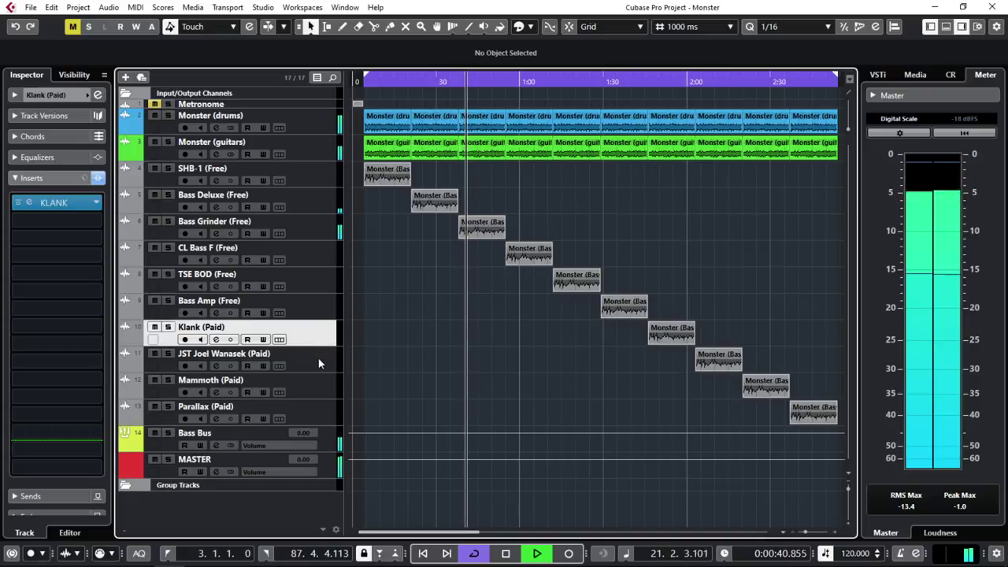
pyautogui.click(319, 363)
pyautogui.click(317, 386)
pyautogui.click(317, 412)
pyautogui.click(317, 175)
pyautogui.click(316, 199)
pyautogui.click(313, 228)
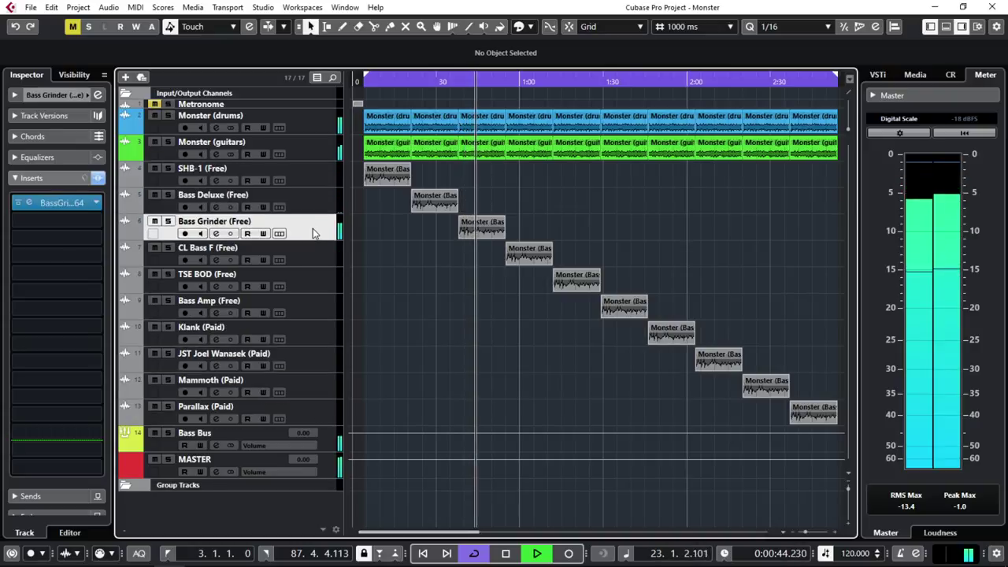
pyautogui.click(316, 253)
pyautogui.click(317, 281)
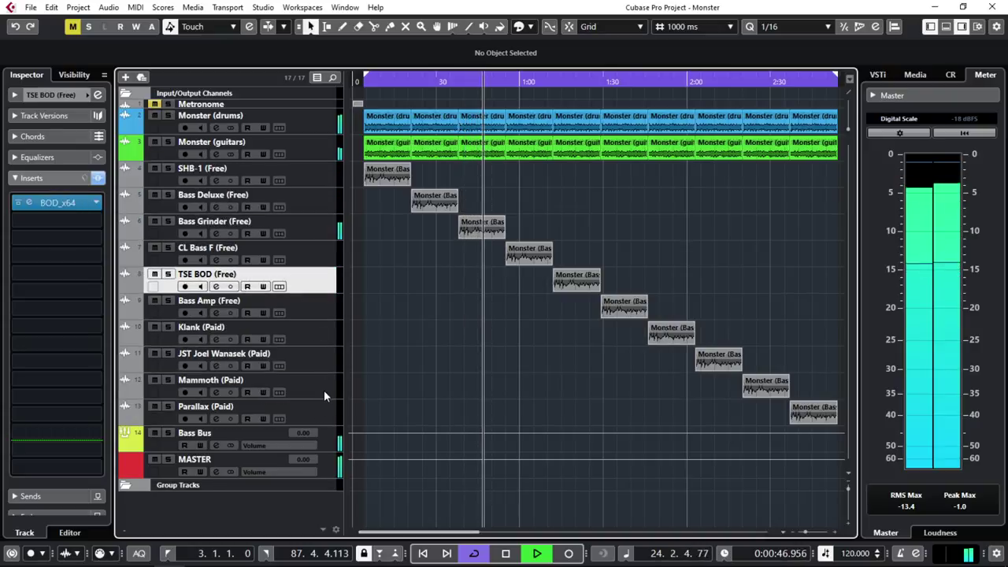
# Examine the MEqualizer insert on the Bass Bus track, including its low-cut curve
pyautogui.click(327, 436)
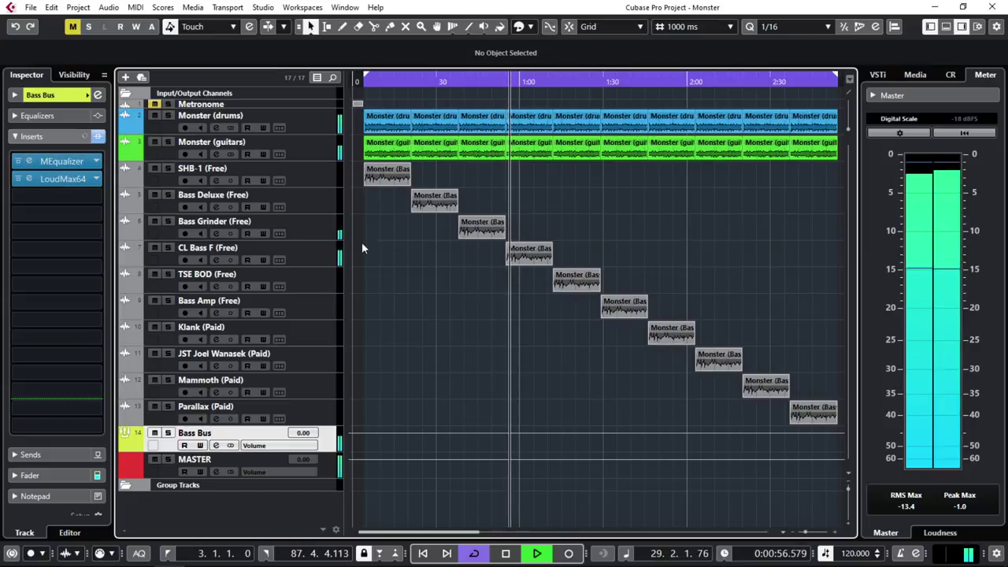
pyautogui.click(62, 161)
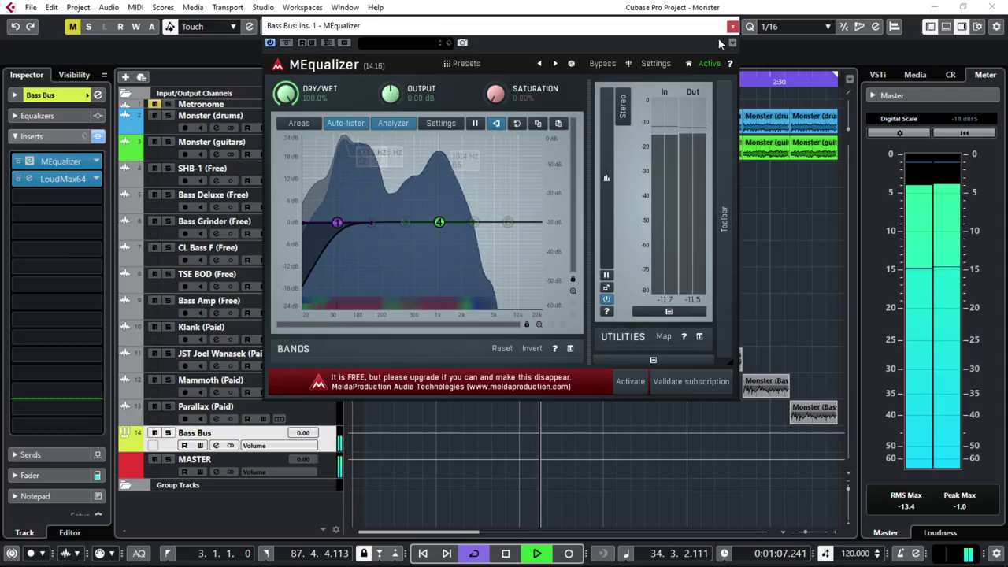
pyautogui.click(894, 9)
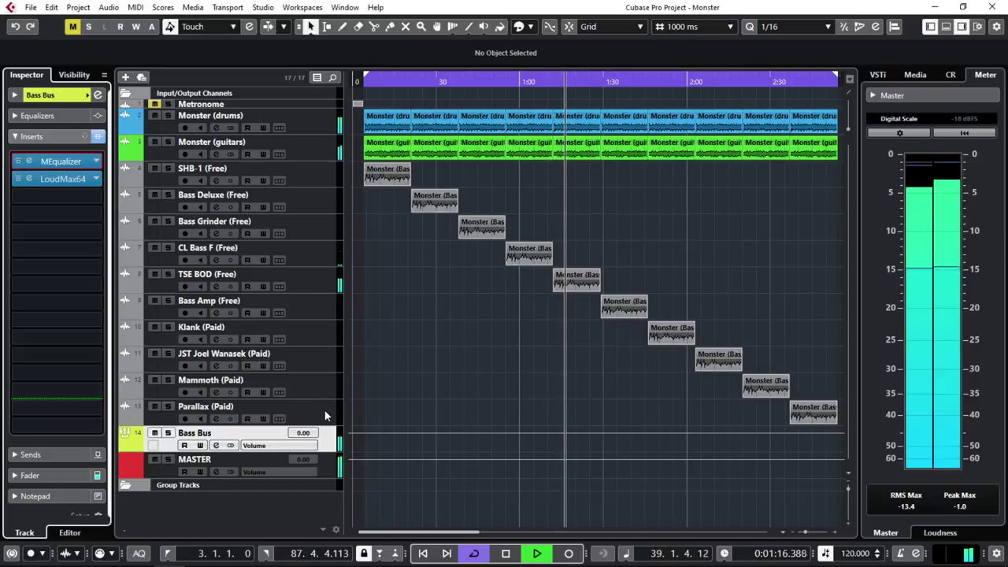
pyautogui.click(86, 172)
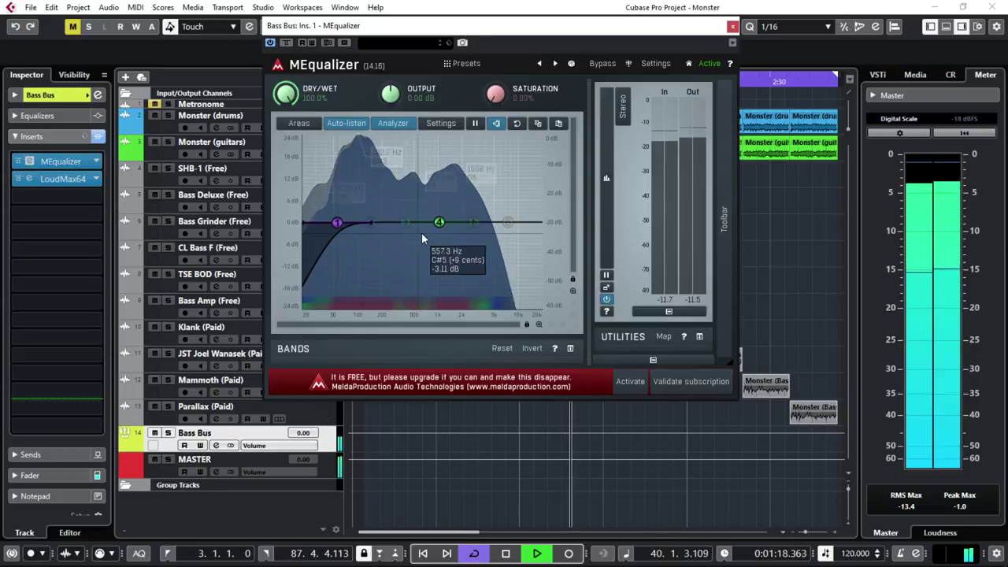
pyautogui.click(734, 22)
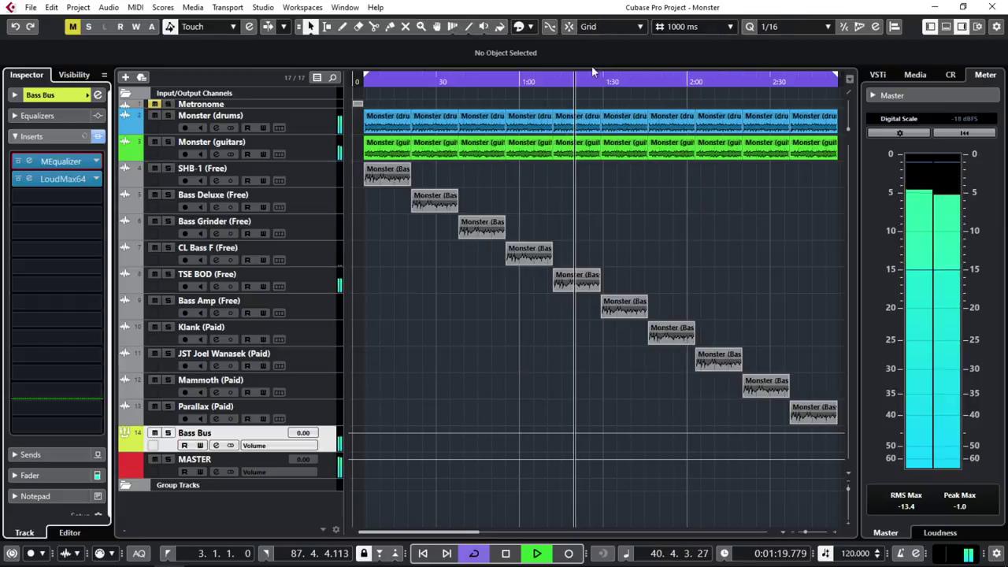
# Link the Bass Bus LoudMax64 limiter's controls, with the threshold at -16.2 dB and the output at -15.6 dB
pyautogui.click(88, 179)
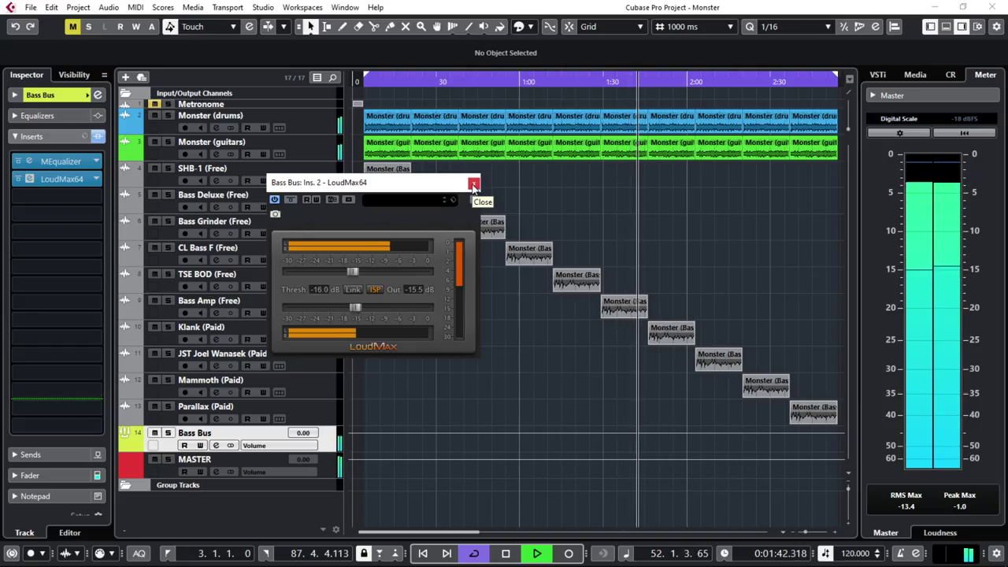
pyautogui.click(473, 184)
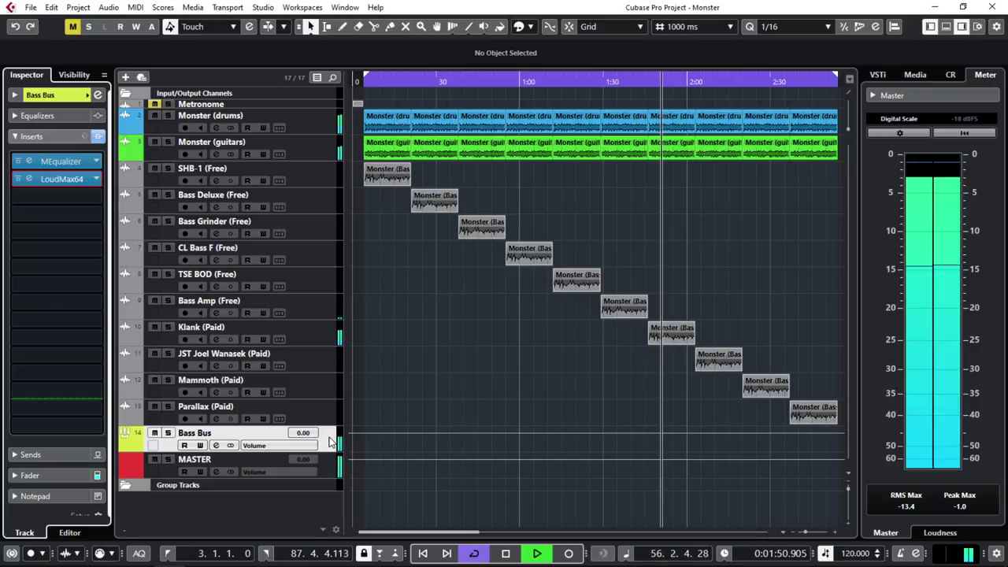
pyautogui.click(71, 178)
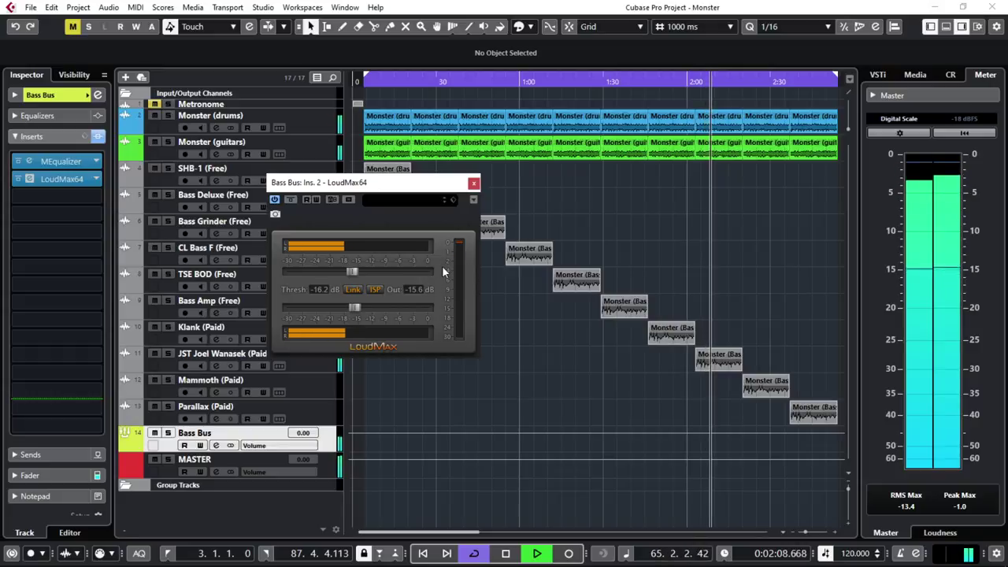
pyautogui.click(473, 184)
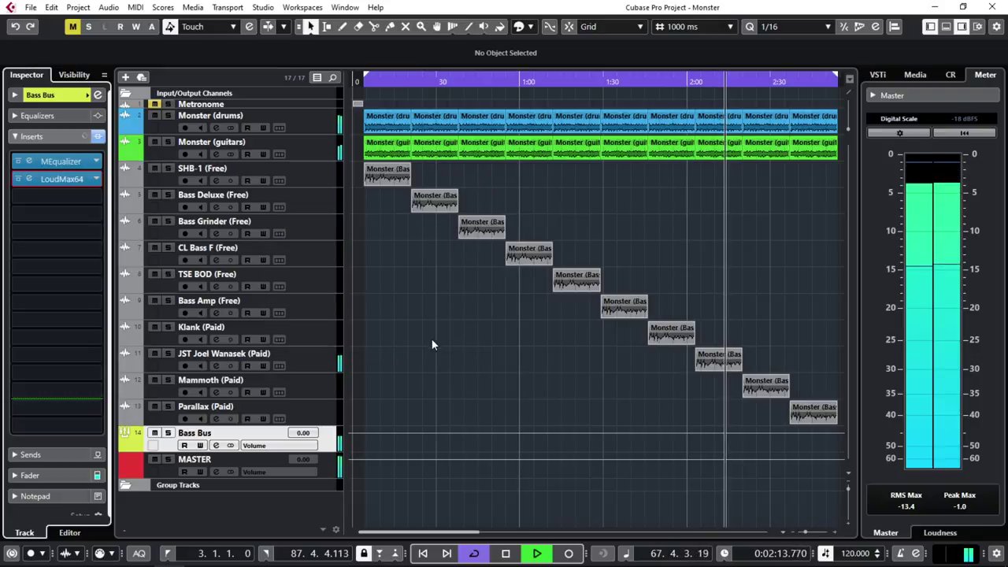
pyautogui.hotkey('alt', 'F3')
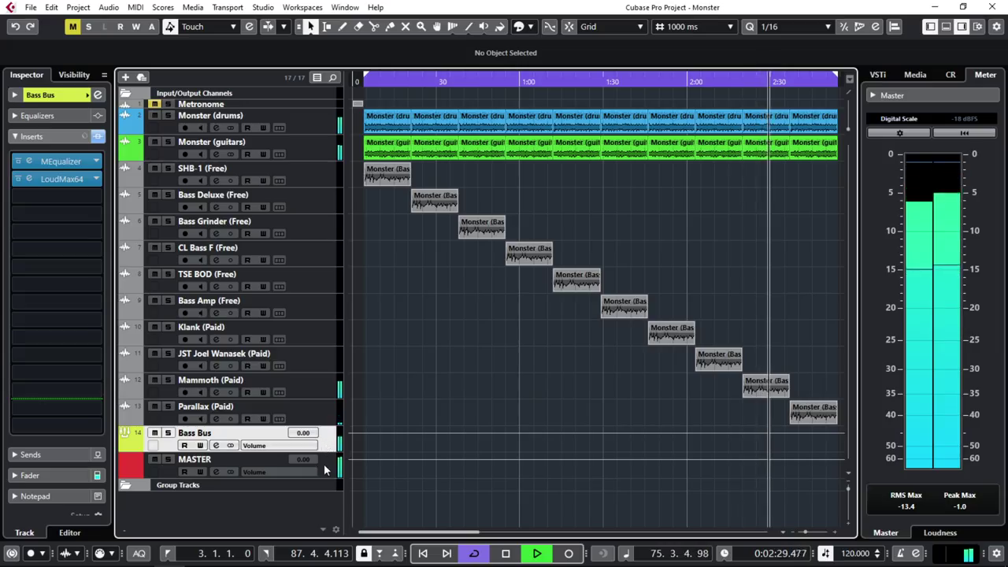
# Review the MEqualizer, BUSTERse and LoudMax64 inserts on the MASTER track
pyautogui.click(324, 464)
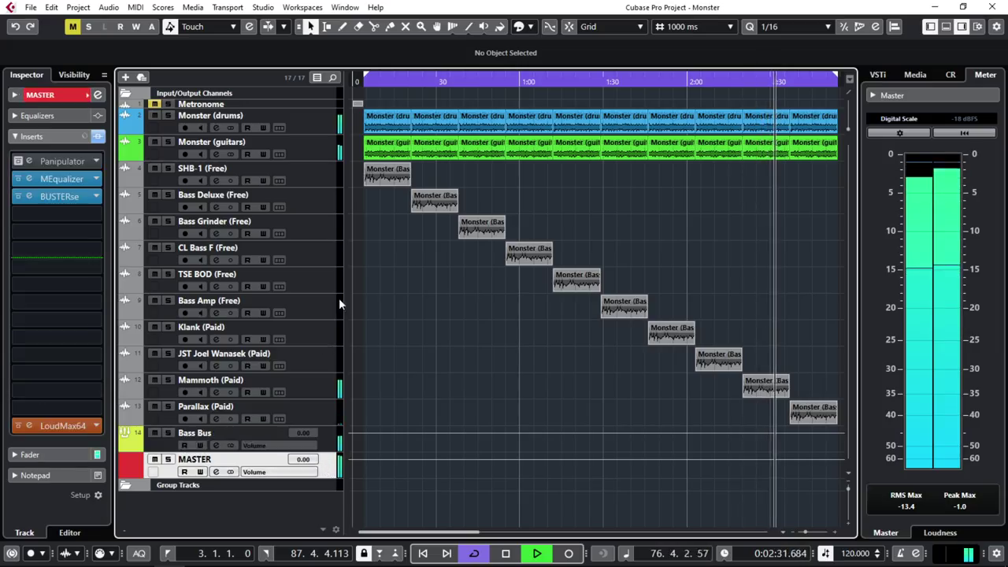
pyautogui.click(71, 182)
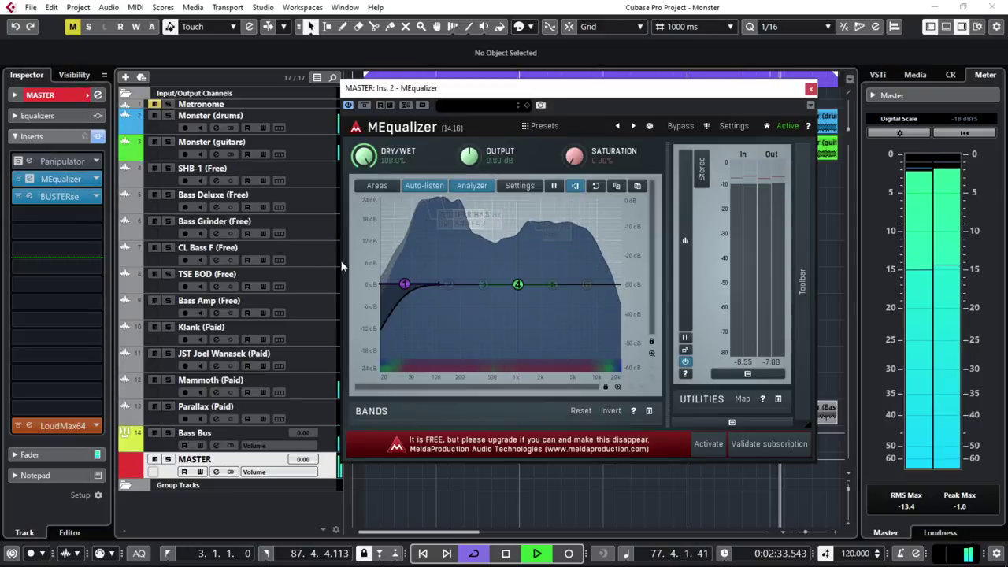
pyautogui.moveTo(405, 282); pyautogui.dragTo(404, 281)
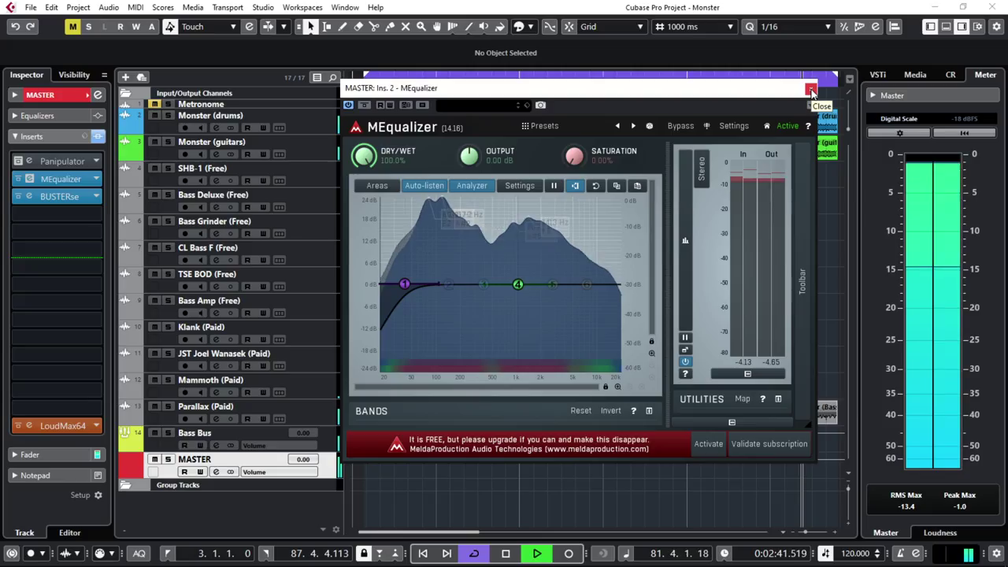
pyautogui.click(812, 92)
pyautogui.click(70, 202)
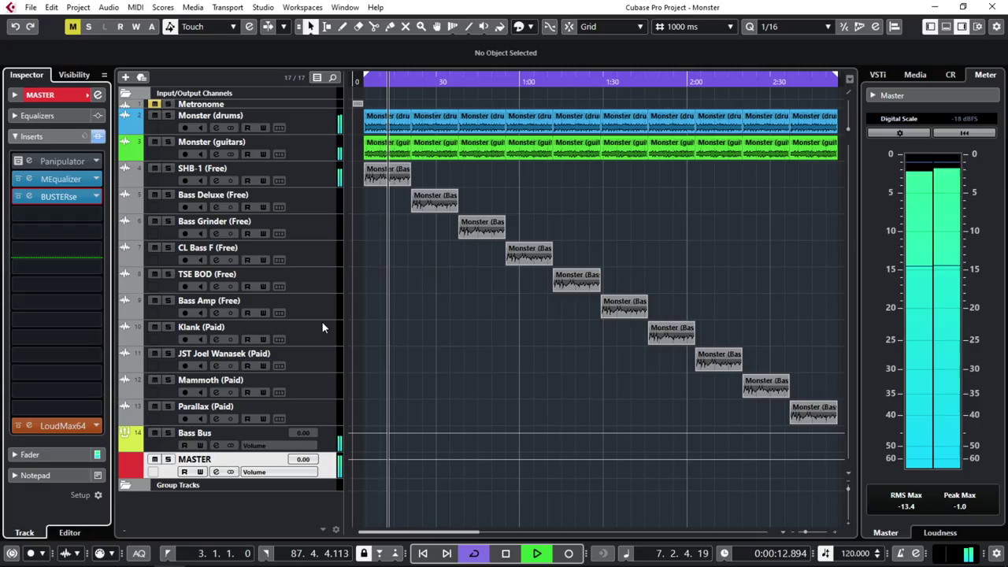
pyautogui.doubleClick(70, 427)
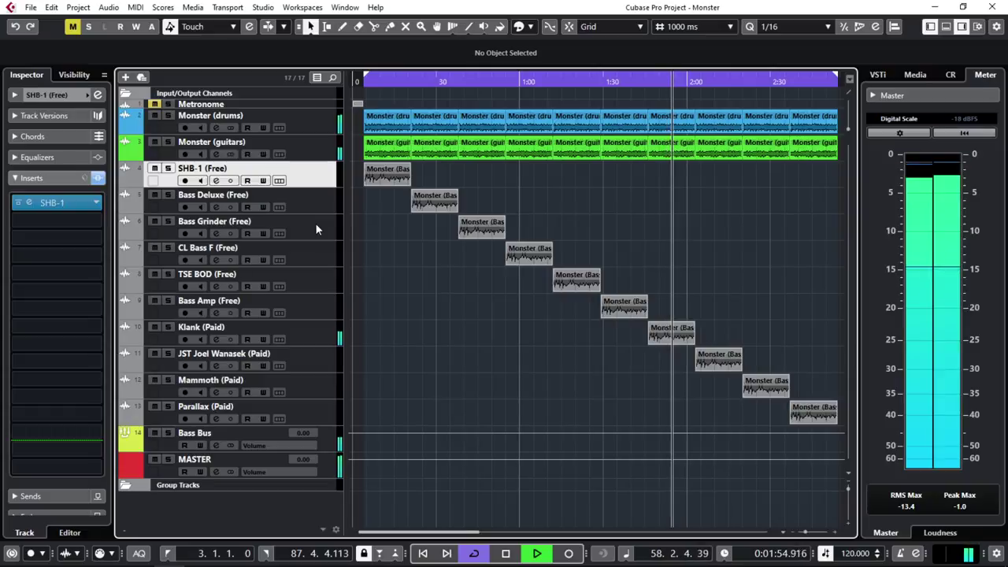
# Audition the SHB-1 bass head's Balance during playback by sweeping it high and back down to low
pyautogui.click(663, 81)
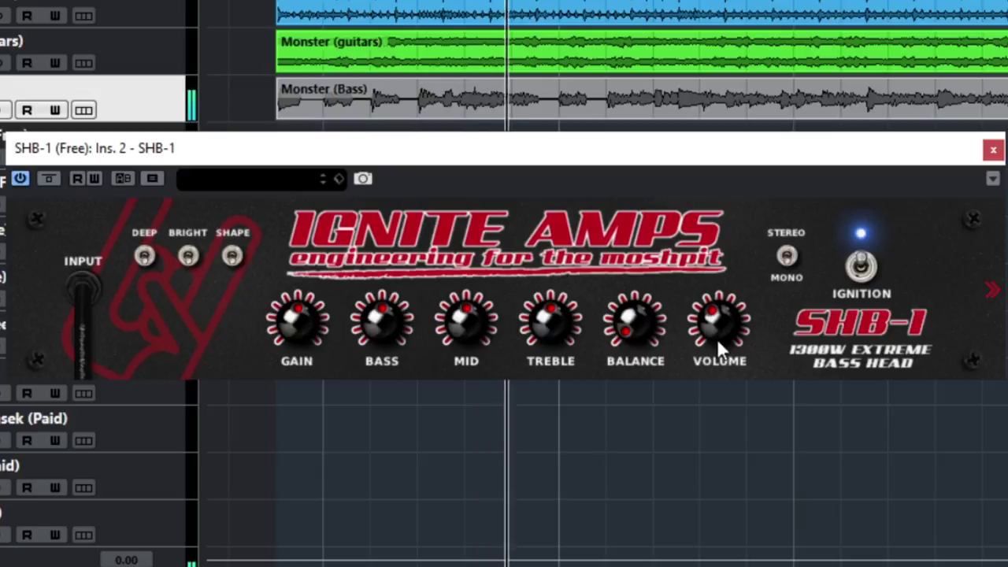
pyautogui.moveTo(634, 331); pyautogui.dragTo(640, 234)
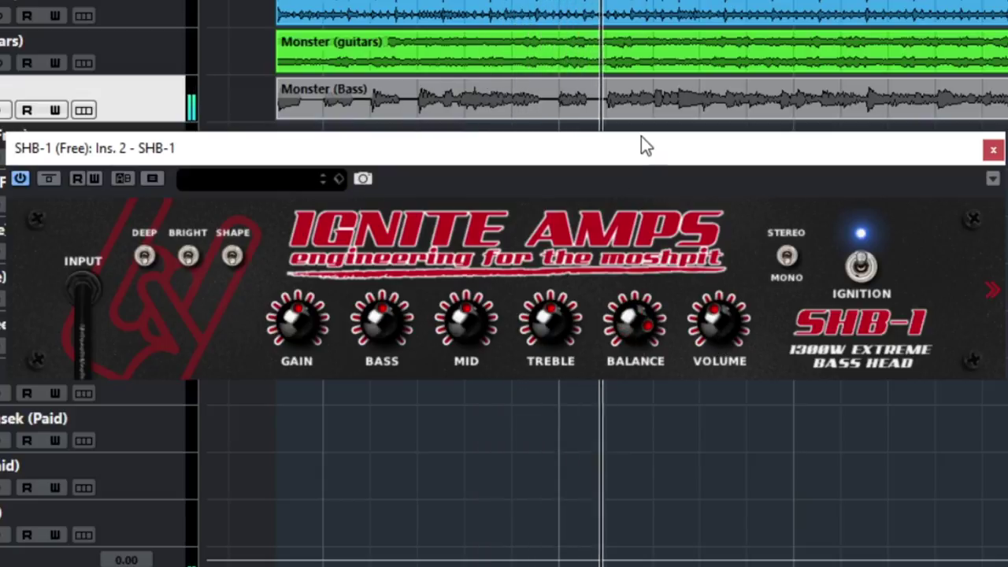
pyautogui.moveTo(641, 137); pyautogui.dragTo(603, 303)
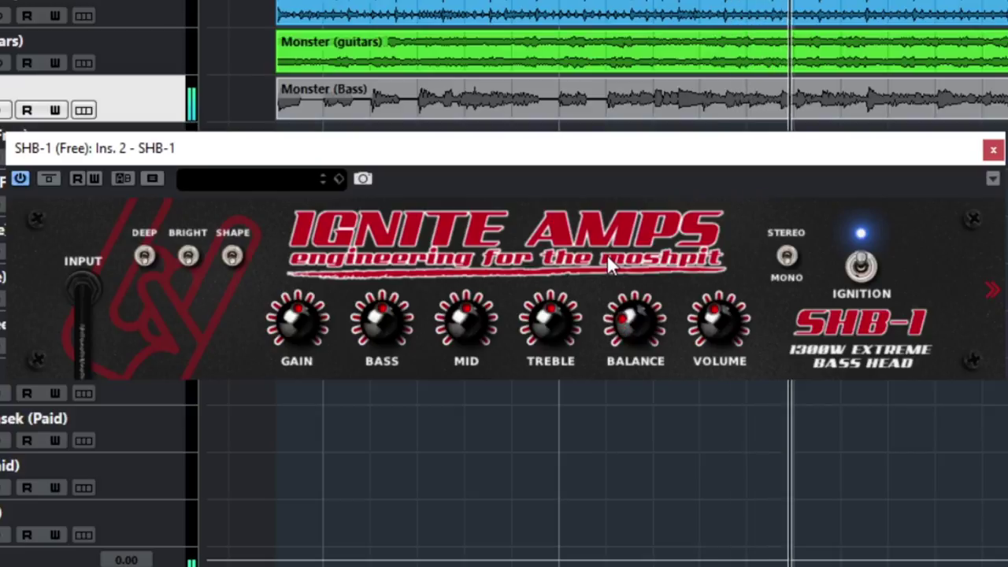
# Adjust the SHB-1 tone controls, with Treble slightly above centre, Mid slightly below centre and Bass near centre
pyautogui.moveTo(555, 324); pyautogui.dragTo(543, 250)
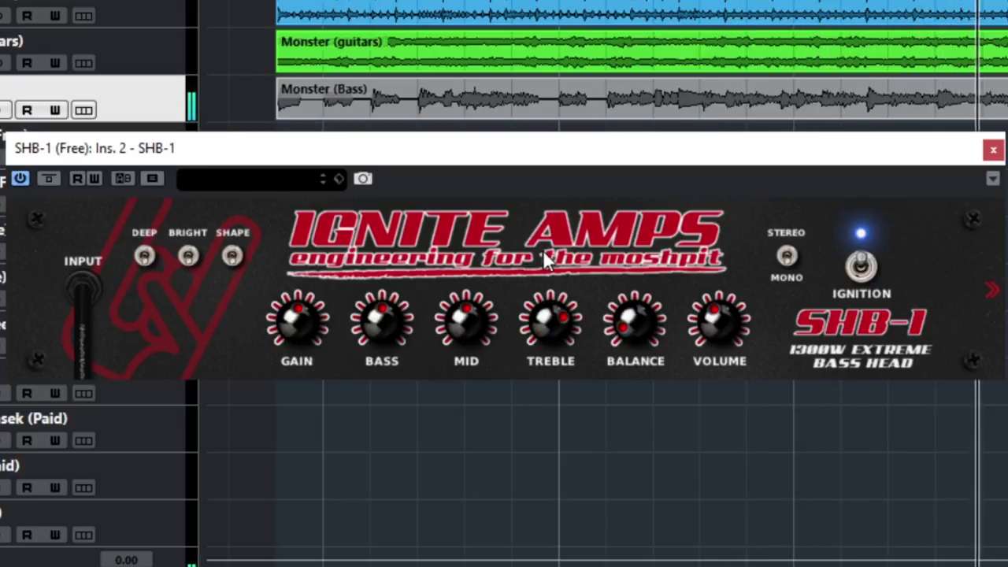
pyautogui.moveTo(473, 333); pyautogui.dragTo(451, 321)
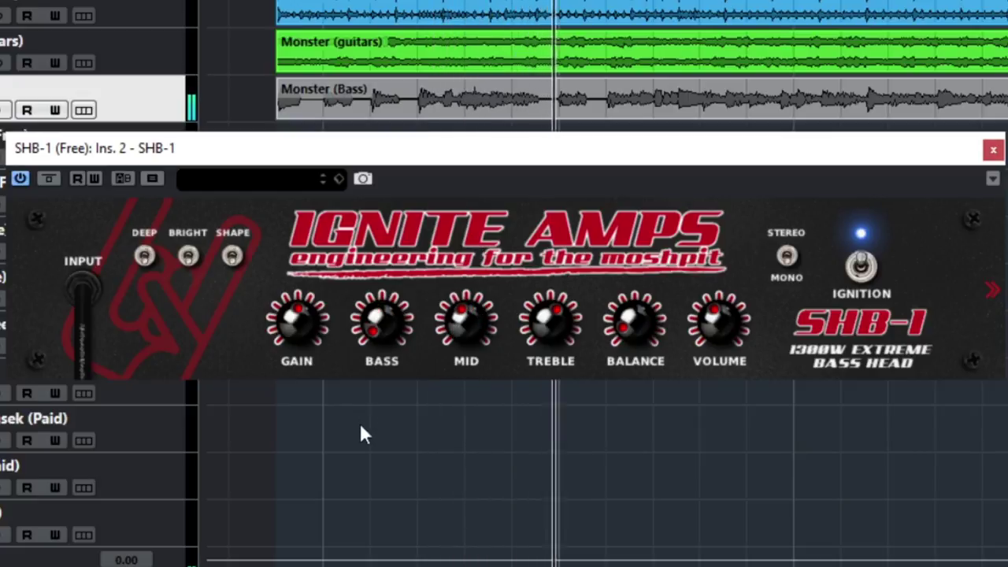
pyautogui.moveTo(382, 323); pyautogui.dragTo(383, 225)
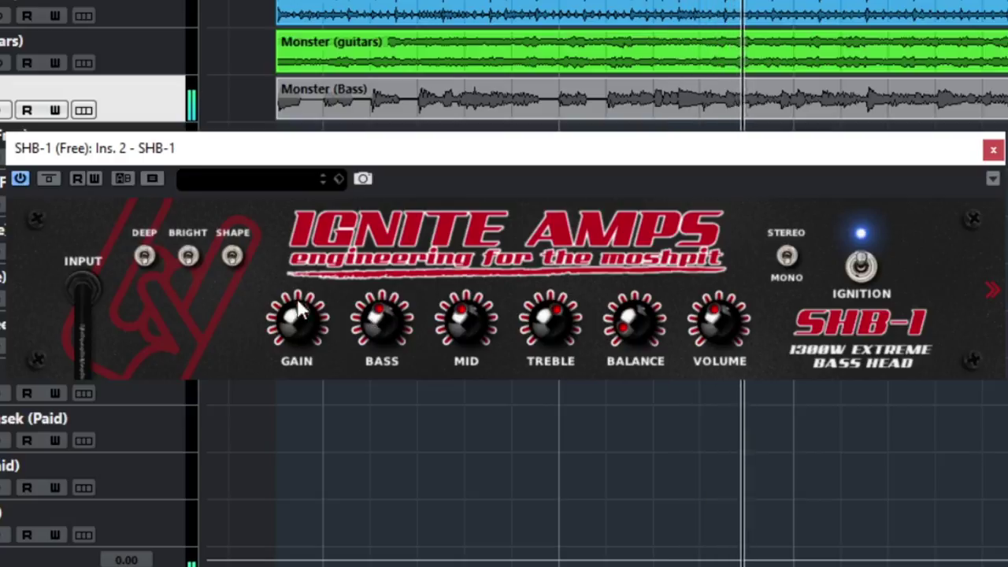
# Raise the SHB-1's Gain, lower its Volume, and sweep the Balance up and back down to near minimum
pyautogui.moveTo(717, 317); pyautogui.dragTo(722, 358)
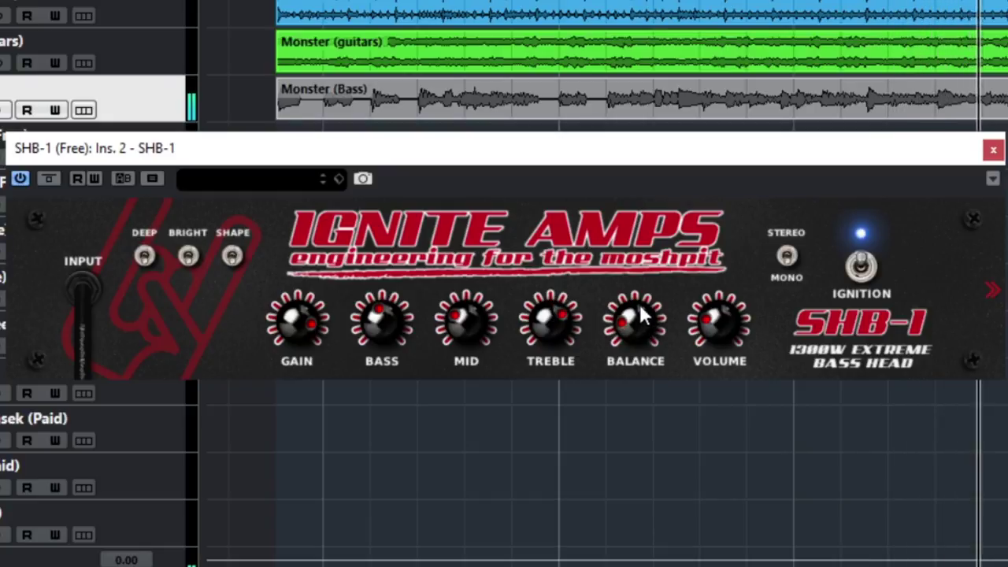
pyautogui.moveTo(622, 370); pyautogui.dragTo(626, 237)
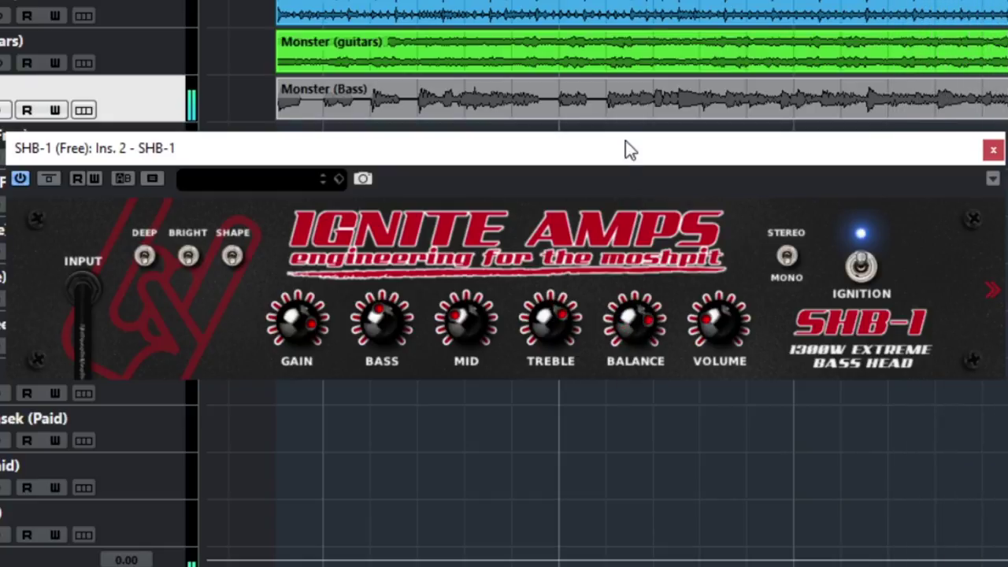
pyautogui.moveTo(631, 147); pyautogui.dragTo(579, 331)
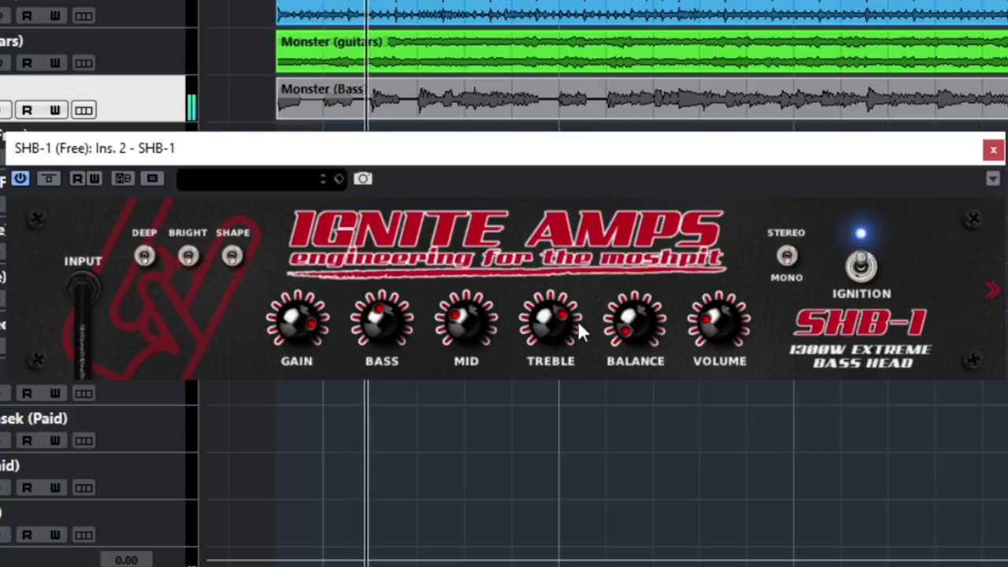
# Compare the SHB-1 with its Ignition off and on, and lower its Volume slightly
pyautogui.click(861, 268)
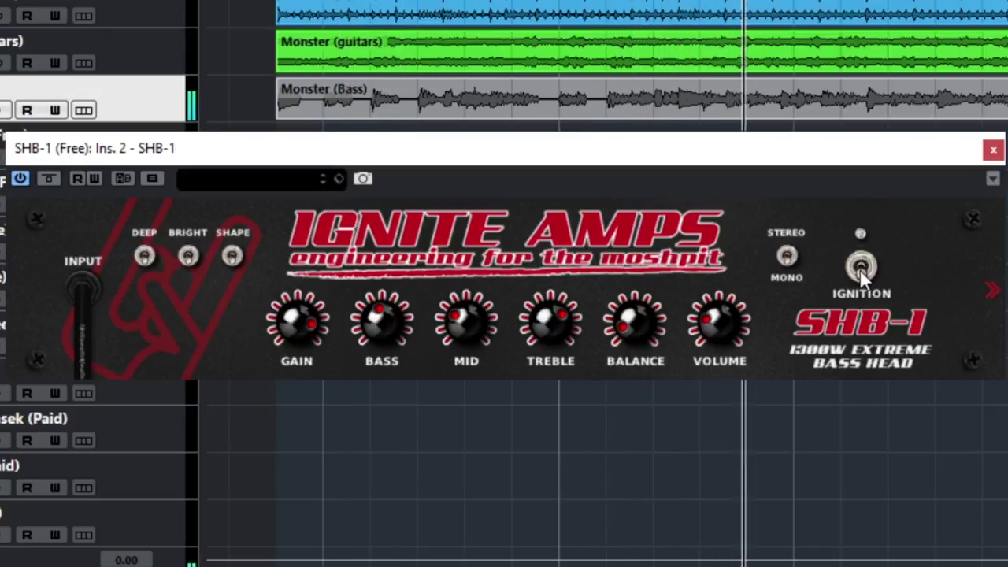
pyautogui.click(861, 268)
pyautogui.moveTo(736, 314); pyautogui.dragTo(725, 329)
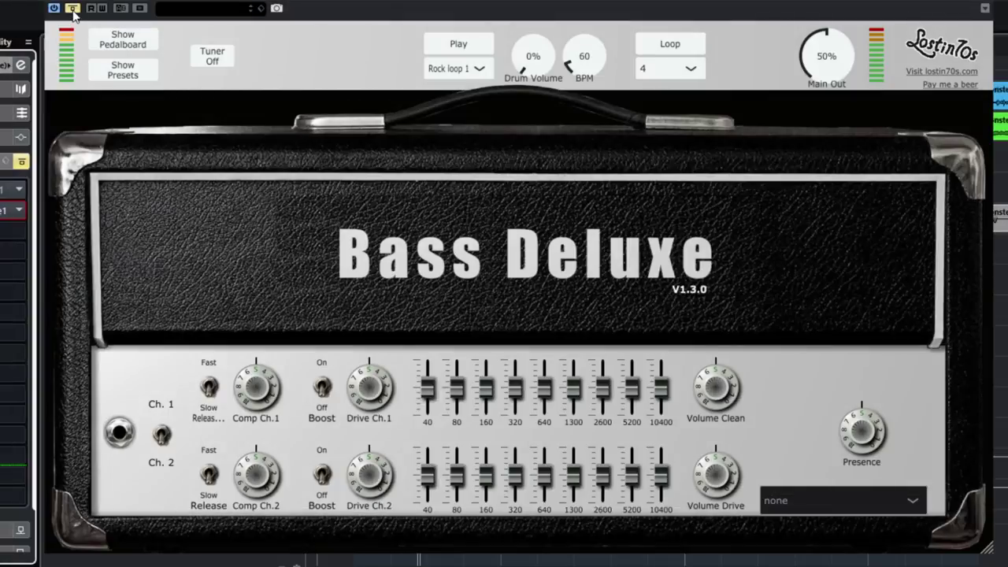
# Activate Bass Deluxe and set Channel 2 to Fast release with Boost on, adjusted Comp, low Drive and reduced Volume Drive
pyautogui.click(72, 9)
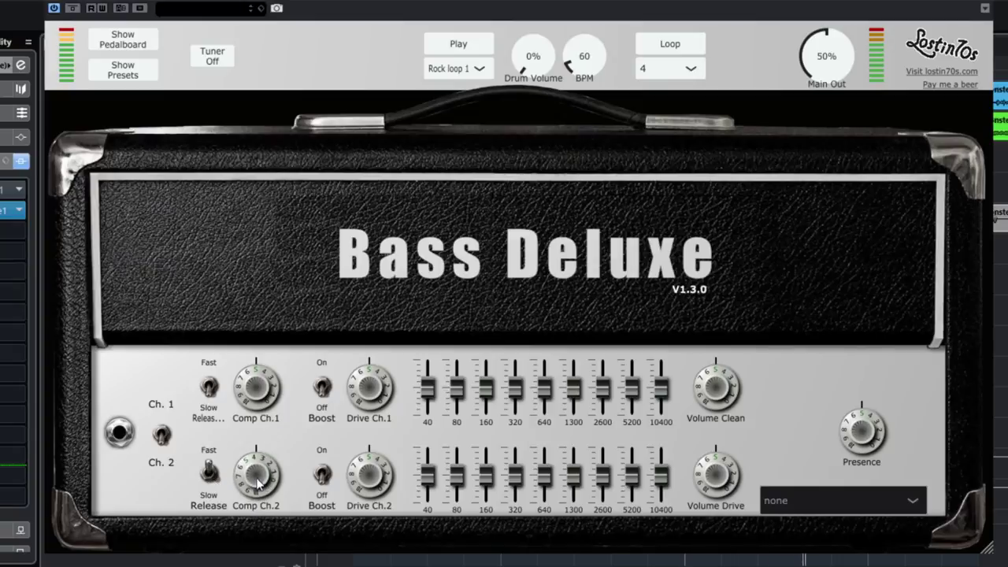
pyautogui.moveTo(258, 484); pyautogui.dragTo(261, 475)
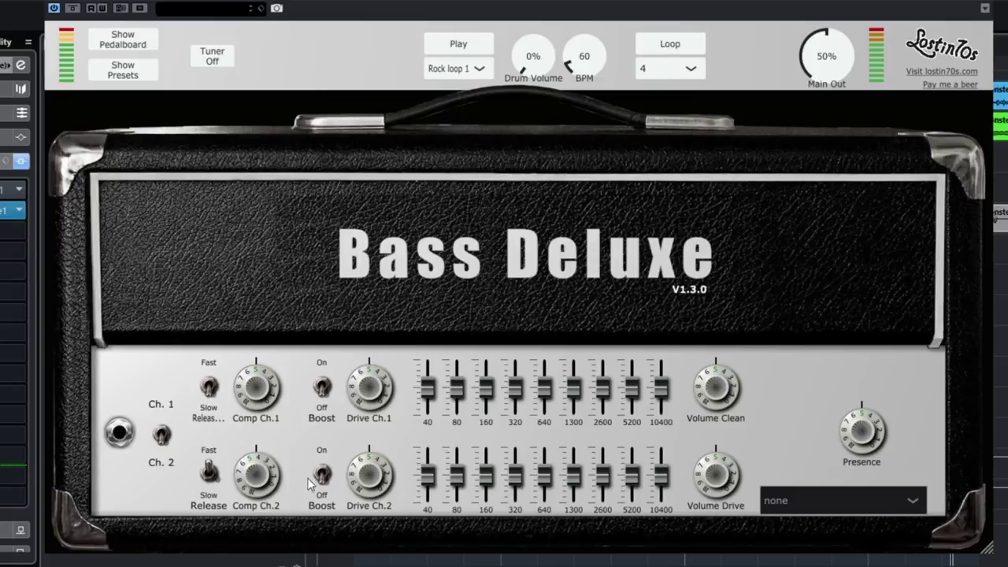
pyautogui.moveTo(345, 482); pyautogui.dragTo(365, 494)
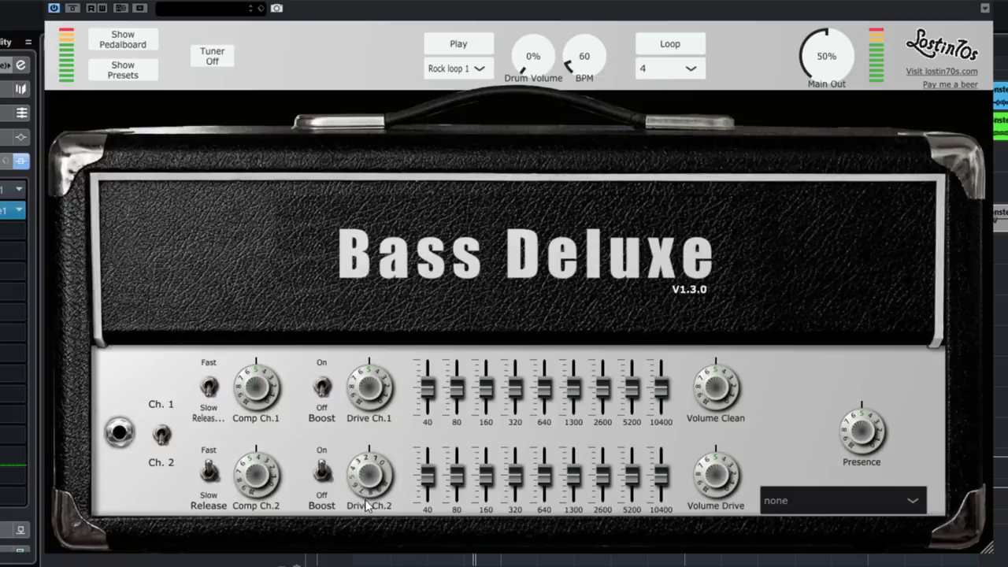
pyautogui.moveTo(714, 473); pyautogui.dragTo(713, 511)
pyautogui.moveTo(363, 475); pyautogui.dragTo(368, 471)
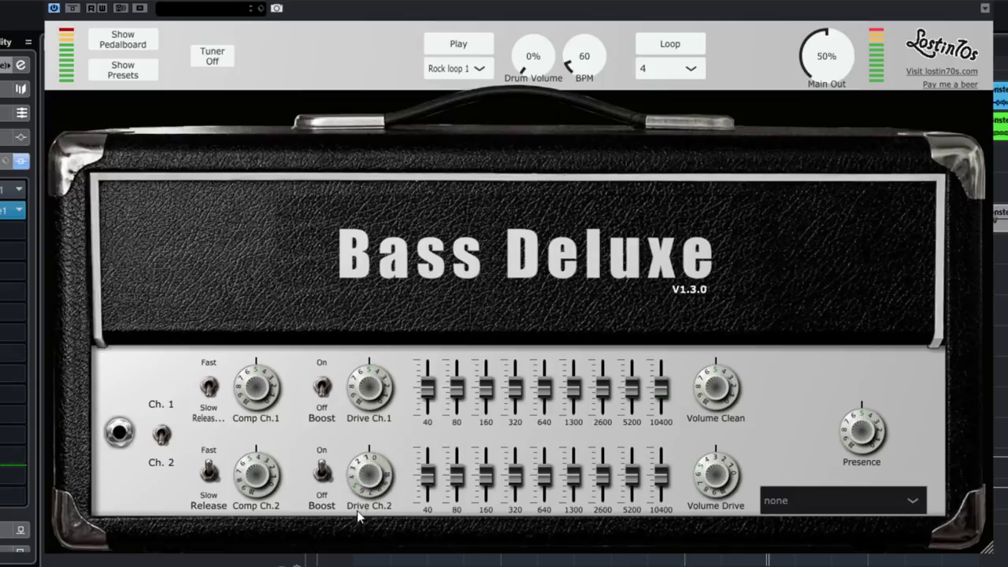
pyautogui.moveTo(362, 519); pyautogui.dragTo(369, 505)
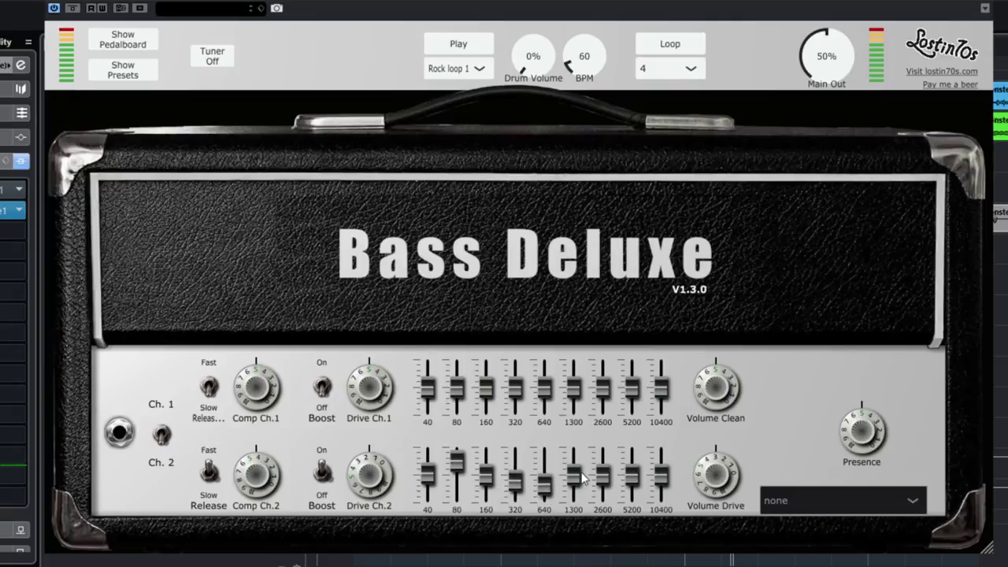
# Raise 80 and 5200 and cut 320 and 640 on the Channel 2 EQ, try the Presence control, and compare with bypass
pyautogui.moveTo(581, 477); pyautogui.dragTo(582, 450)
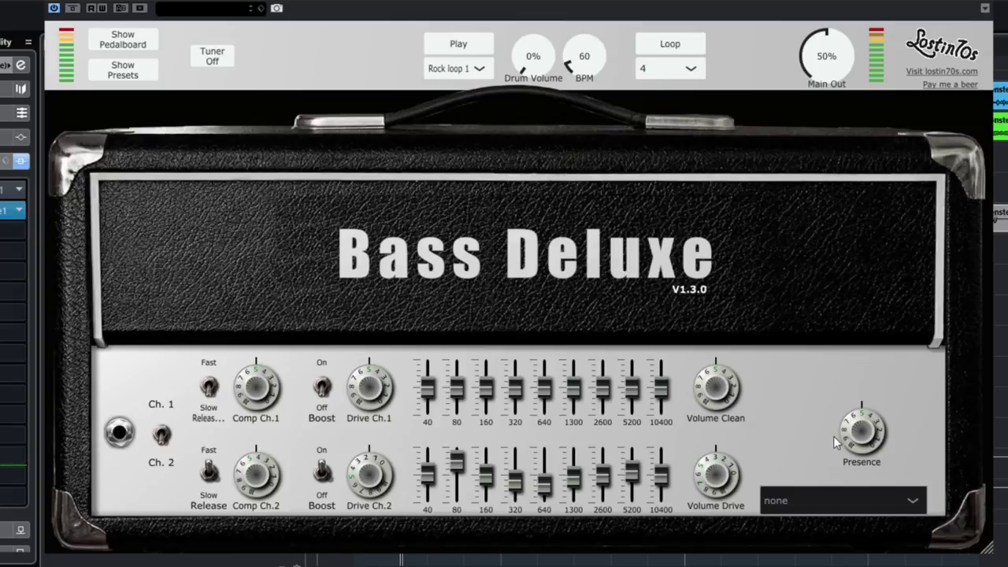
pyautogui.moveTo(850, 471)
pyautogui.mouseDown()
pyautogui.moveTo(849, 512)
pyautogui.moveTo(848, 470)
pyautogui.mouseUp()
pyautogui.moveTo(849, 425); pyautogui.dragTo(855, 383)
pyautogui.click(73, 8)
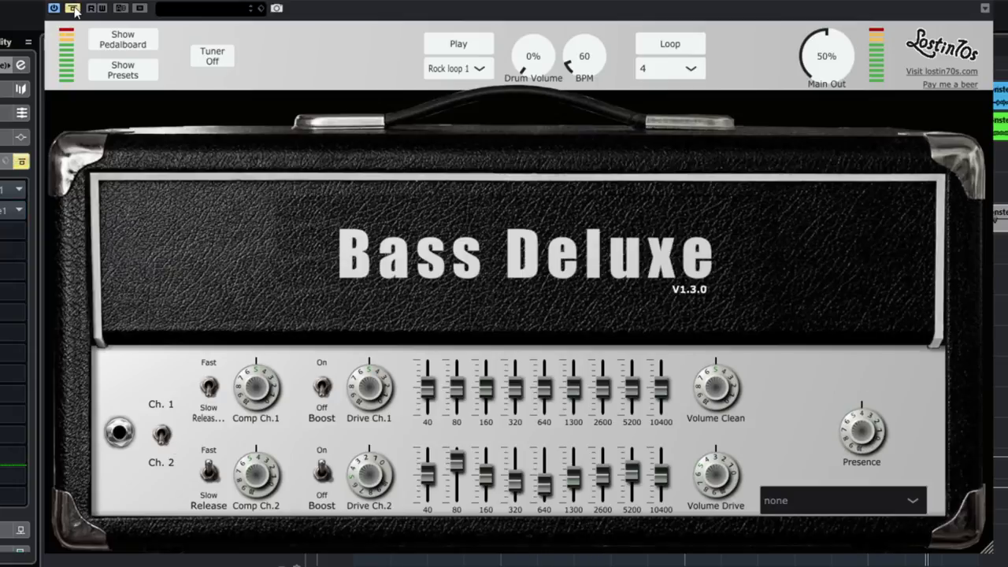
pyautogui.click(74, 8)
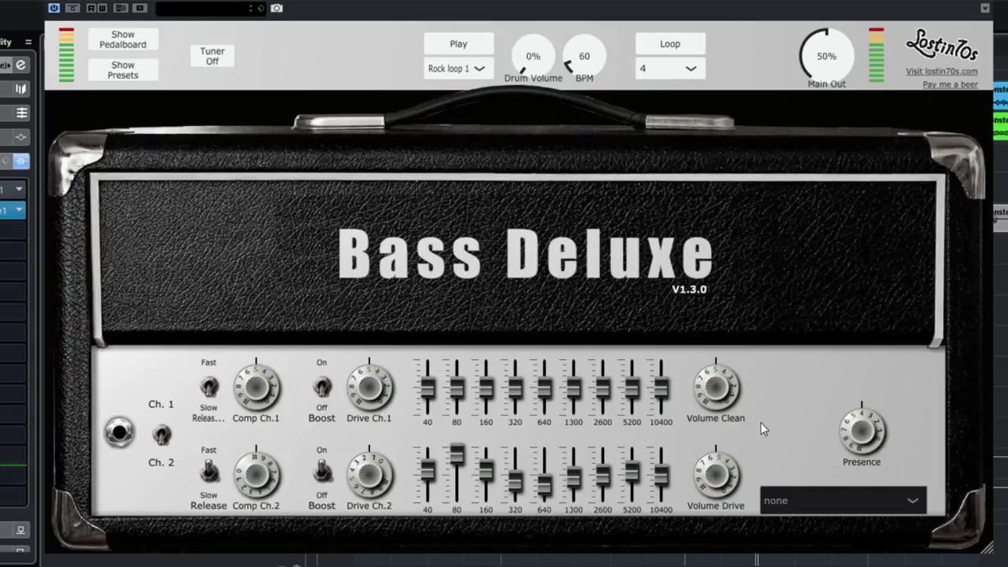
# Audition the 4x10, 1x15 and 8x10 cabinets, choose the first 1x15, and compare Bass Deluxe against its bypassed signal
pyautogui.click(817, 499)
pyautogui.click(808, 413)
pyautogui.click(796, 500)
pyautogui.click(811, 441)
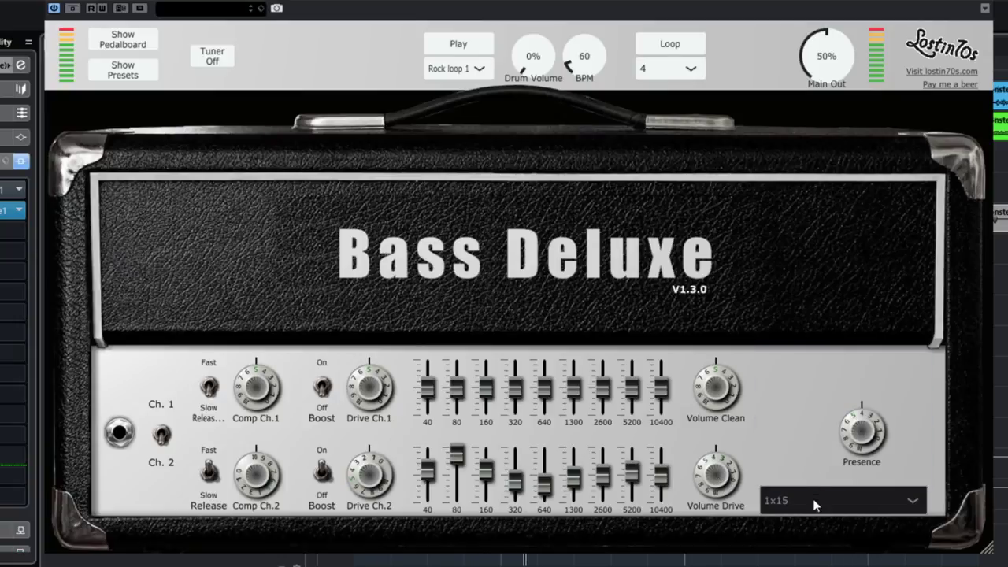
pyautogui.click(813, 498)
pyautogui.click(817, 473)
pyautogui.click(818, 498)
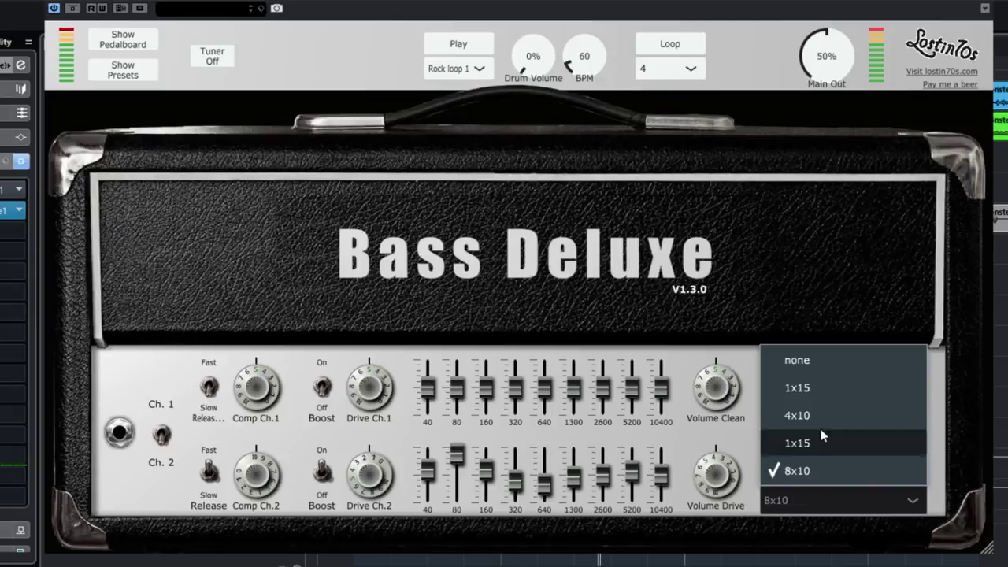
pyautogui.click(812, 392)
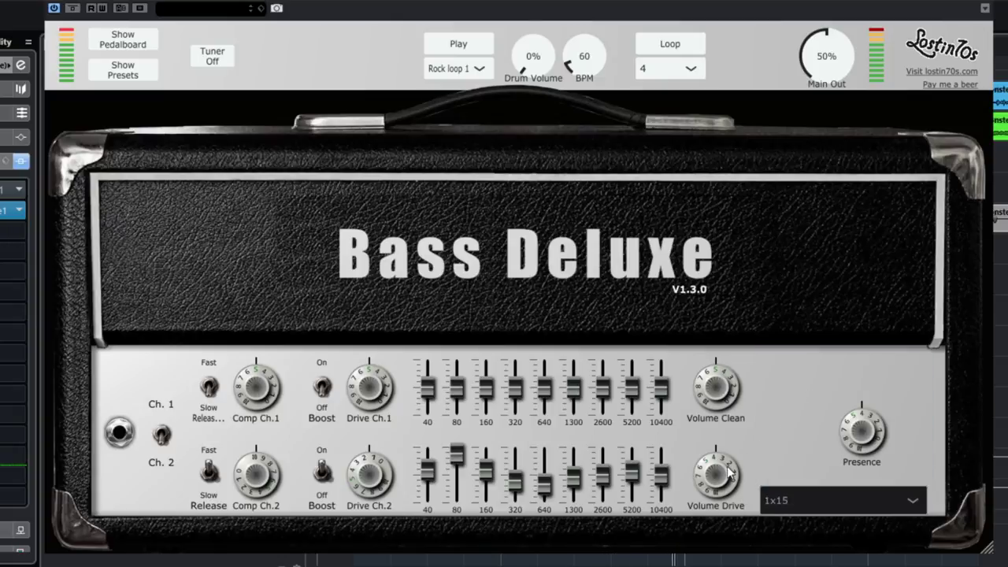
pyautogui.click(72, 9)
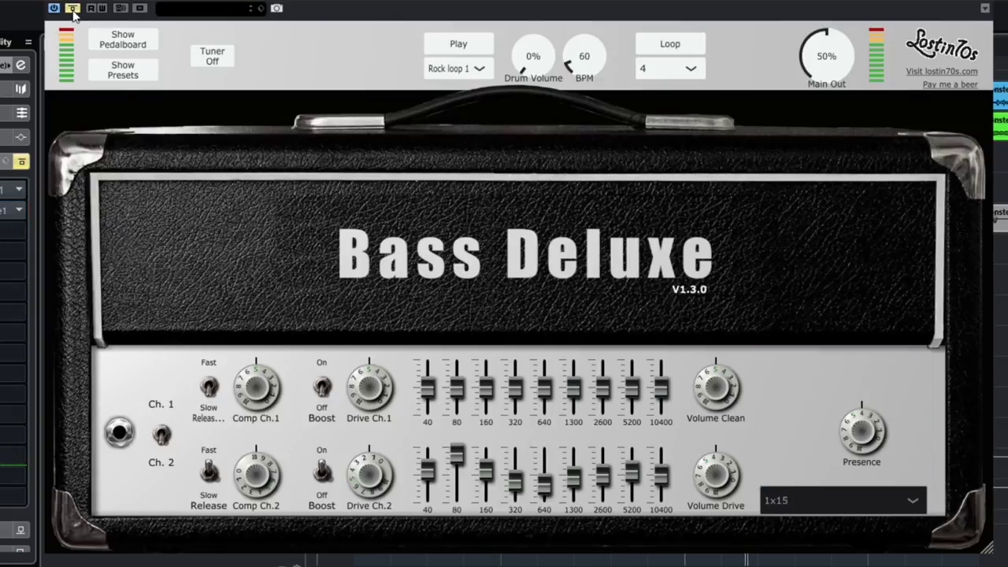
pyautogui.click(72, 9)
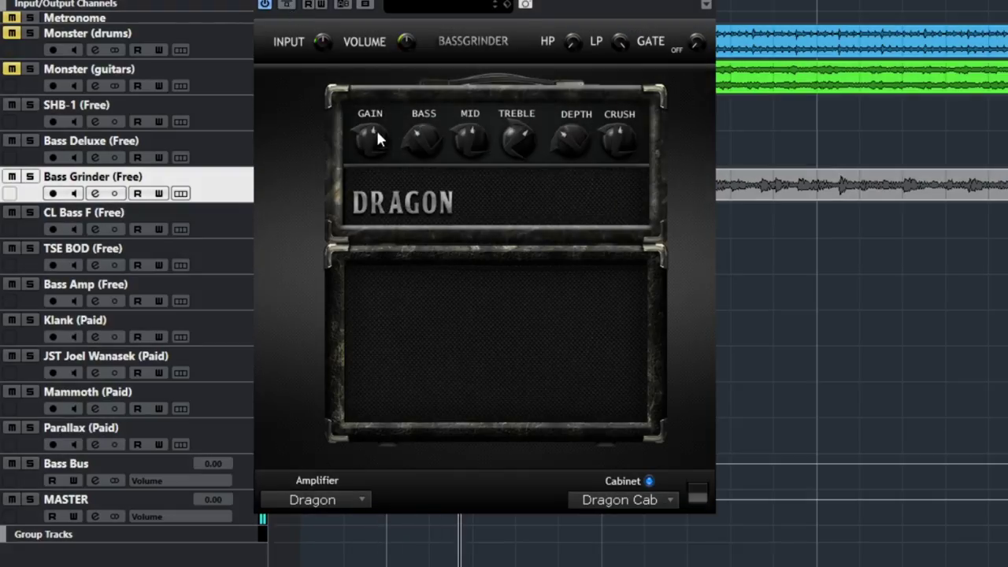
# Dial in the BassGrinder Dragon amp with Gain and Treble raised, Mid lowered, Bass below centre, and Depth and Crush slightly reduced
pyautogui.moveTo(376, 118); pyautogui.dragTo(376, 81)
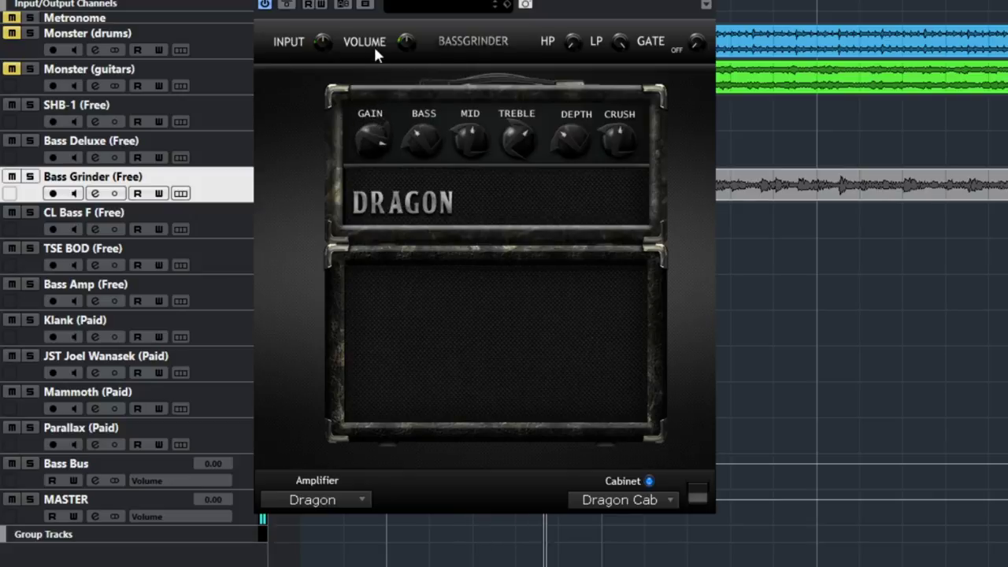
pyautogui.moveTo(373, 44); pyautogui.dragTo(364, 70)
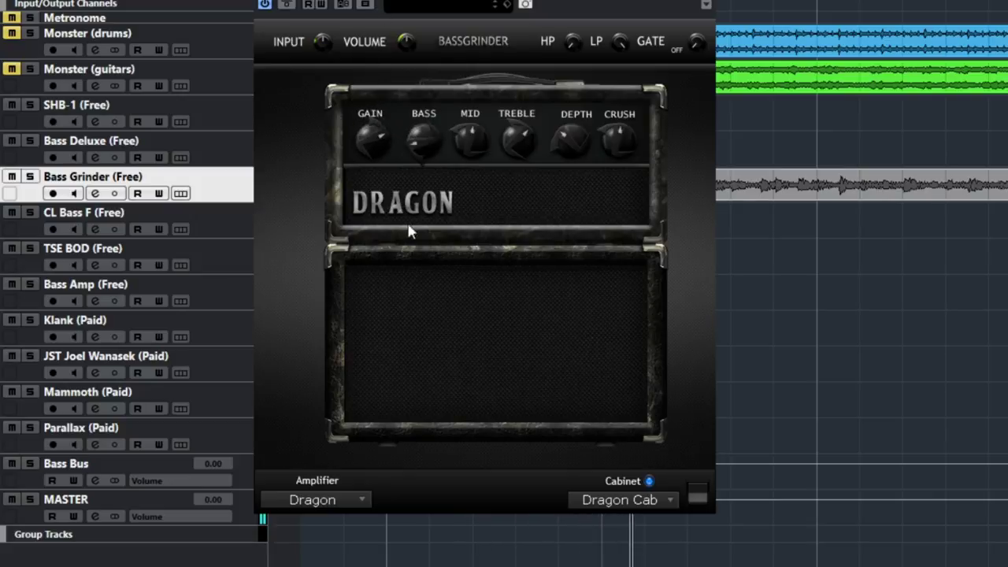
pyautogui.moveTo(400, 139); pyautogui.dragTo(399, 173)
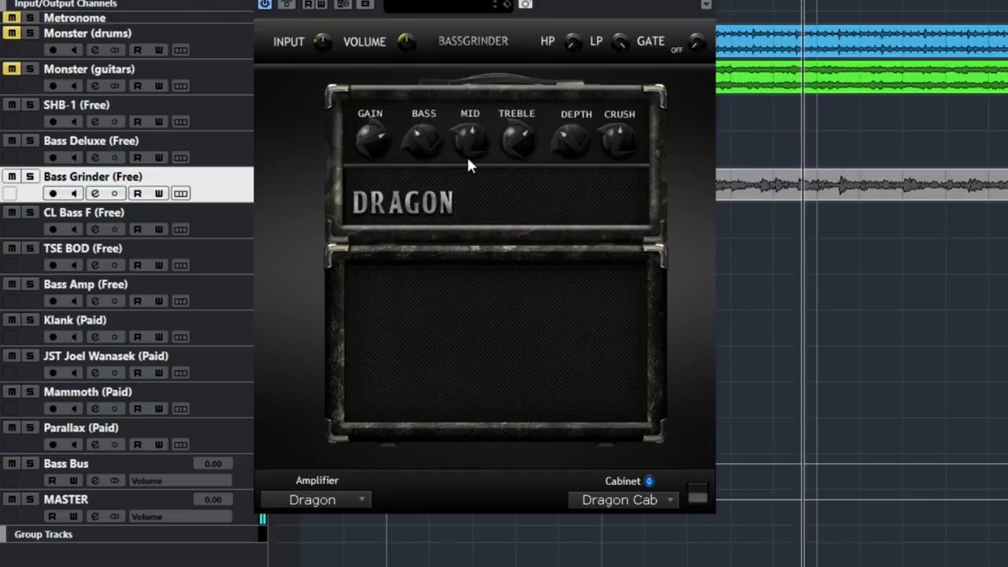
pyautogui.moveTo(458, 164); pyautogui.dragTo(442, 235)
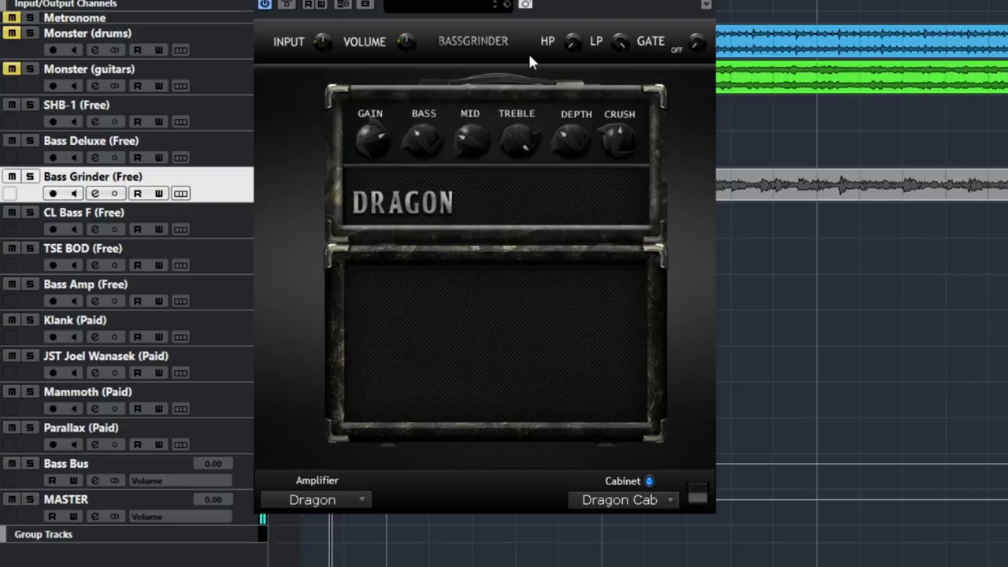
pyautogui.moveTo(512, 110); pyautogui.dragTo(476, 153)
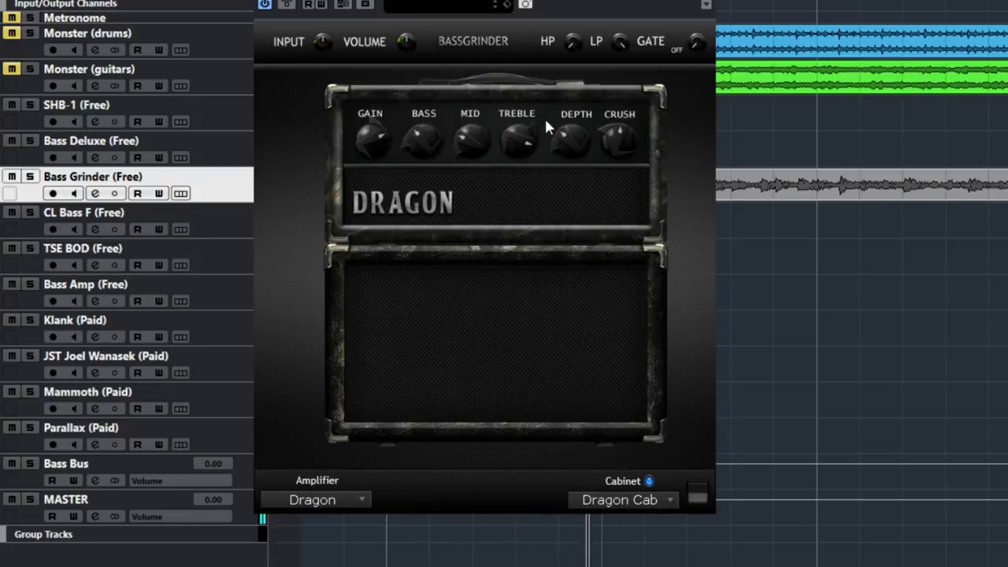
pyautogui.moveTo(565, 130); pyautogui.dragTo(537, 140)
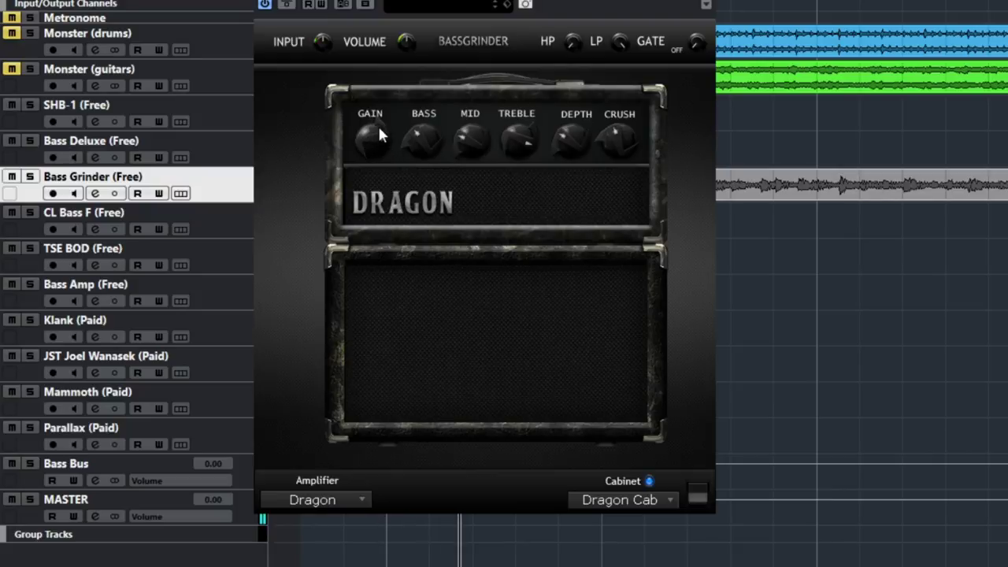
# Audition the Razor amplifier in BassGrinder and switch back to Dragon
pyautogui.click(308, 500)
pyautogui.click(315, 534)
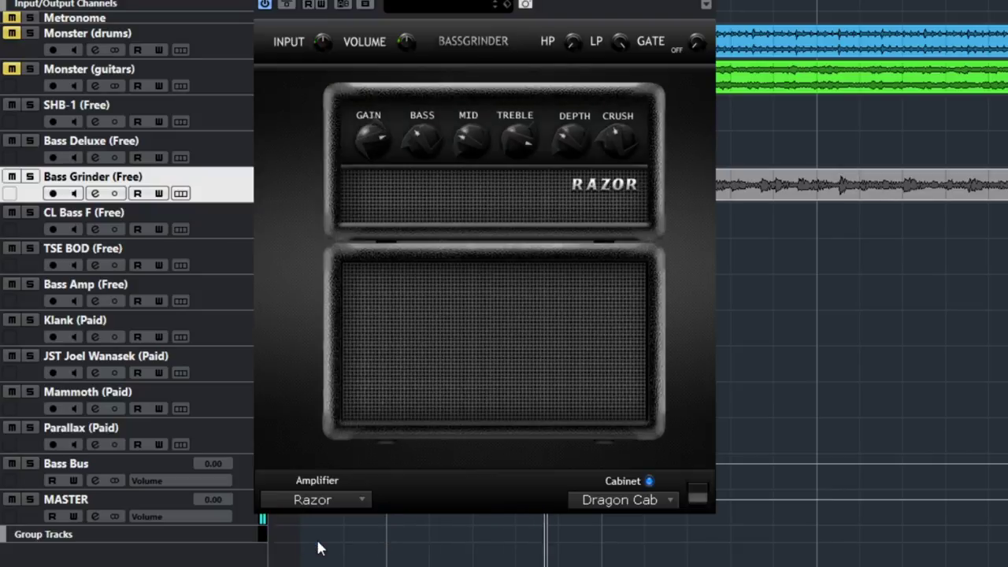
pyautogui.click(350, 499)
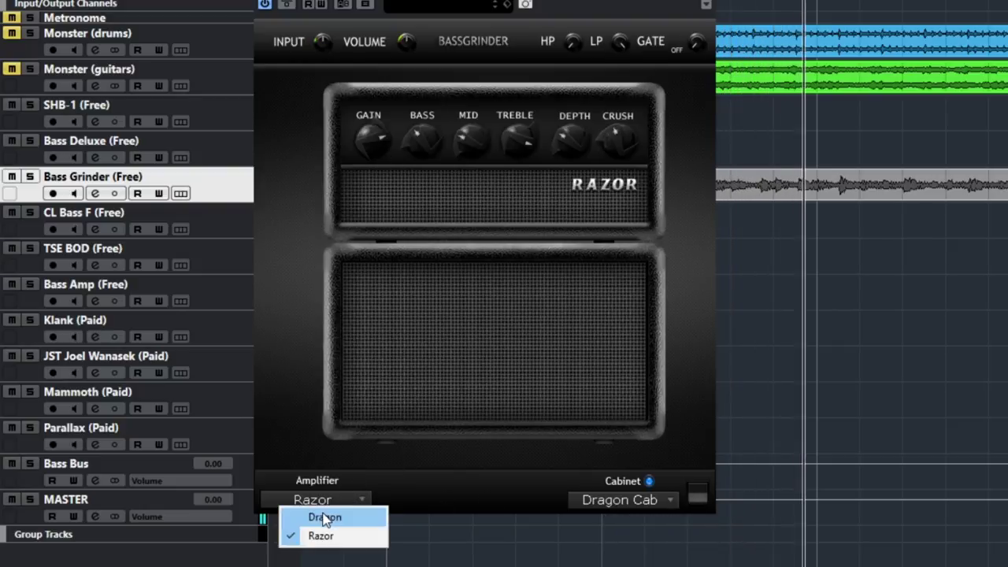
pyautogui.click(324, 516)
# Audition the Razor Cab and Shark Cab with the Dragon amp, toggle the cabinet off and on, and return to Dragon Cab
pyautogui.click(605, 501)
pyautogui.click(626, 534)
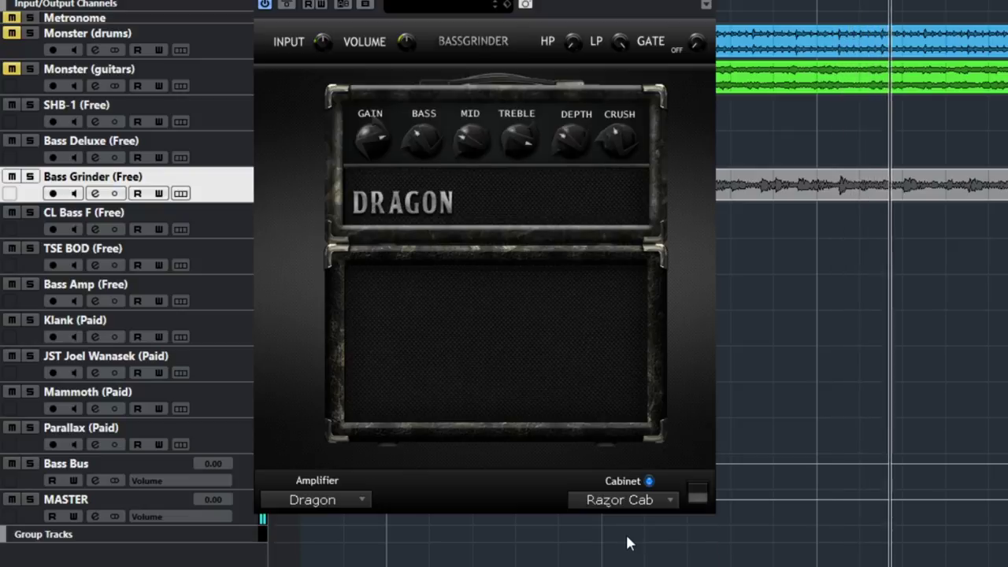
pyautogui.click(624, 504)
pyautogui.click(633, 554)
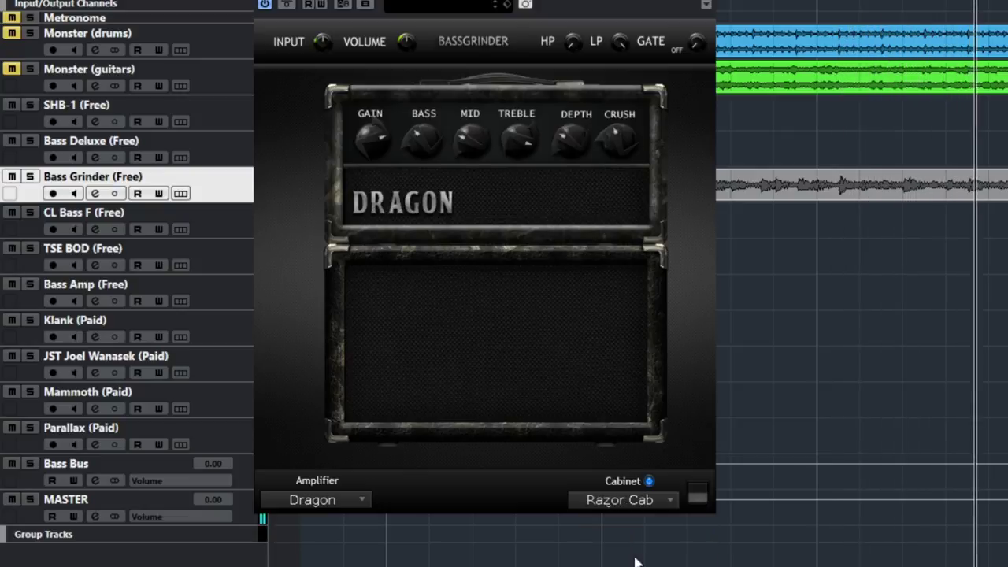
pyautogui.click(699, 495)
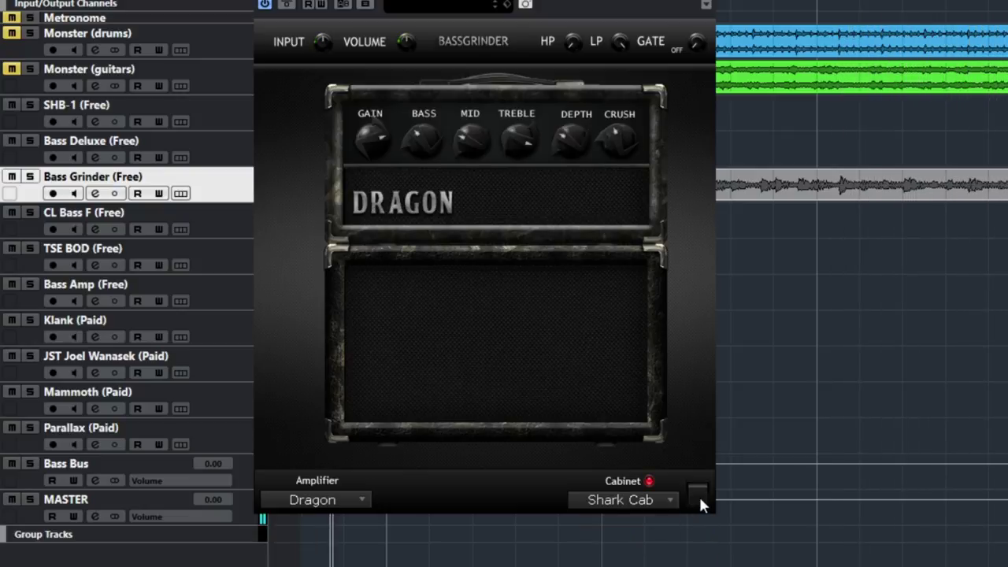
pyautogui.click(696, 489)
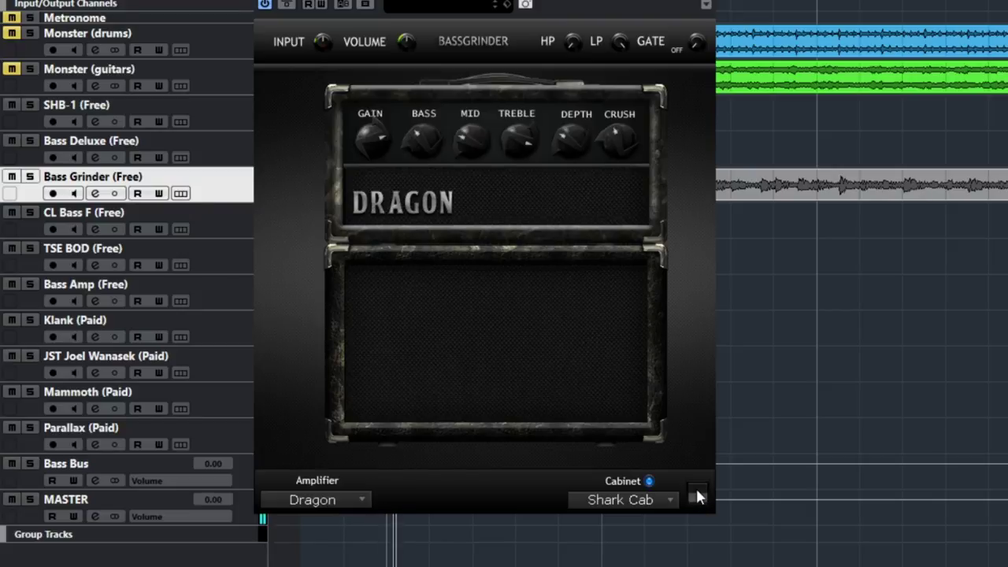
pyautogui.click(648, 500)
pyautogui.click(638, 529)
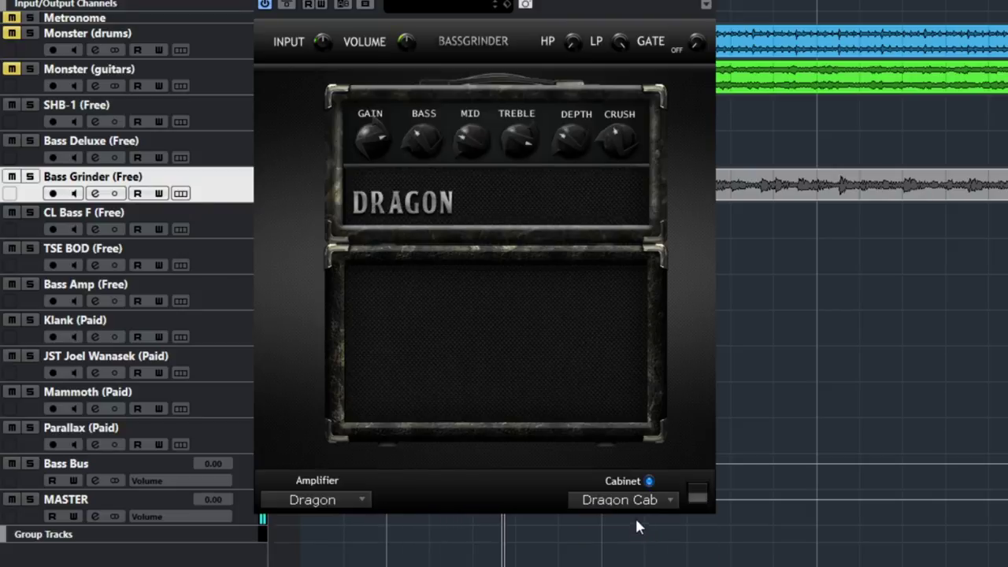
# Audition the Razor amplifier with the Razor Cab and Shark Cab, and return both amplifier and cabinet to Dragon
pyautogui.click(348, 500)
pyautogui.click(339, 535)
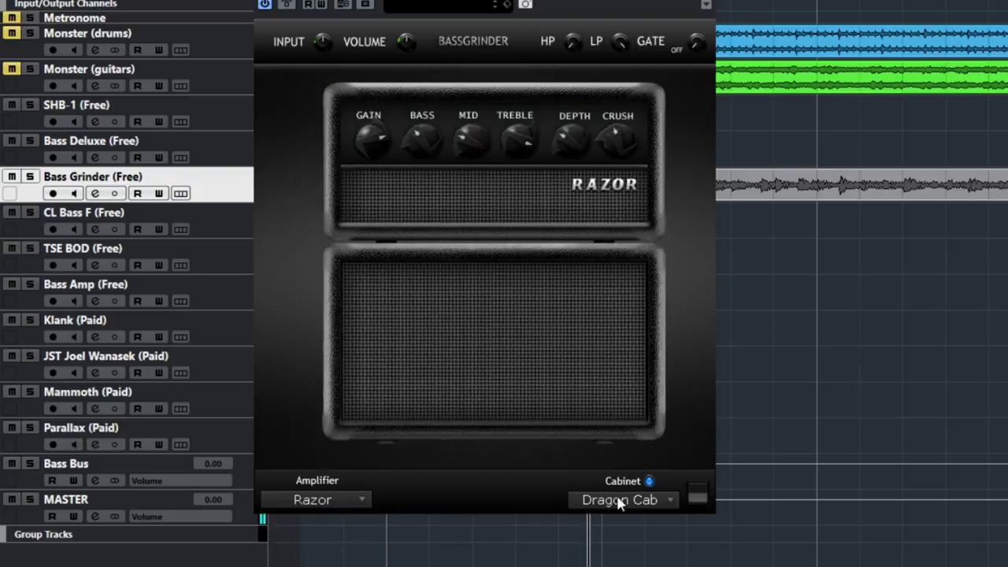
pyautogui.click(622, 499)
pyautogui.click(643, 536)
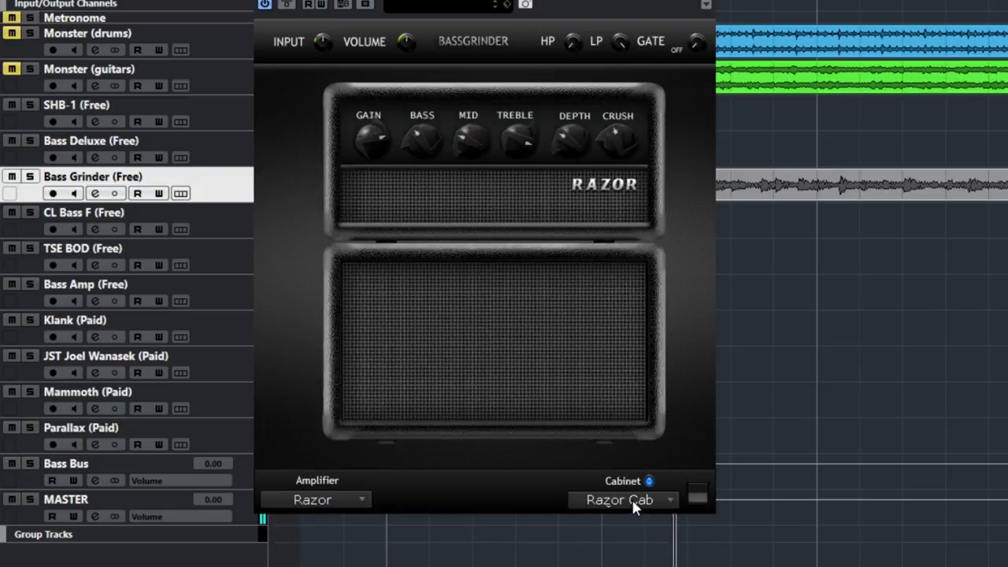
pyautogui.click(634, 504)
pyautogui.click(632, 552)
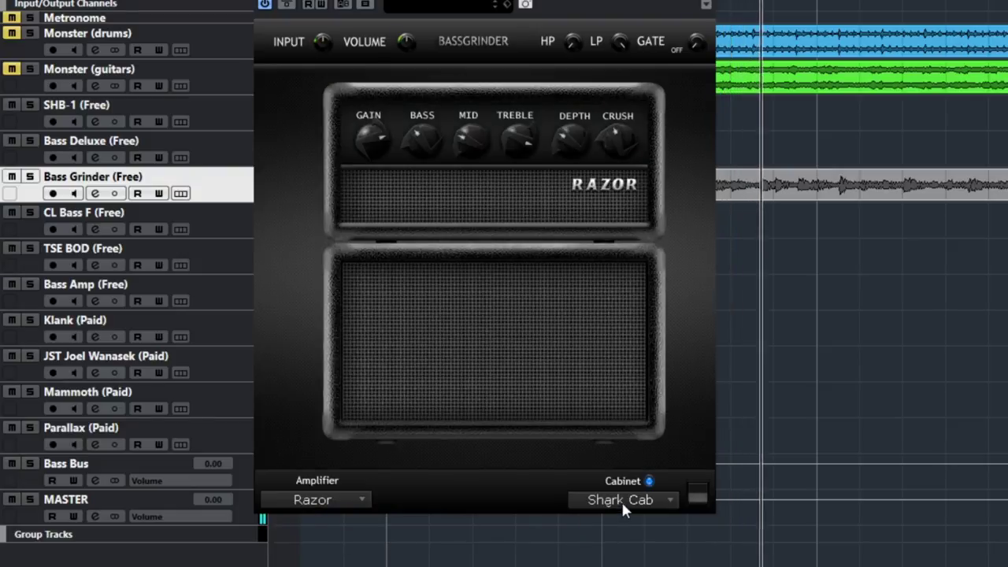
pyautogui.click(621, 500)
pyautogui.click(622, 516)
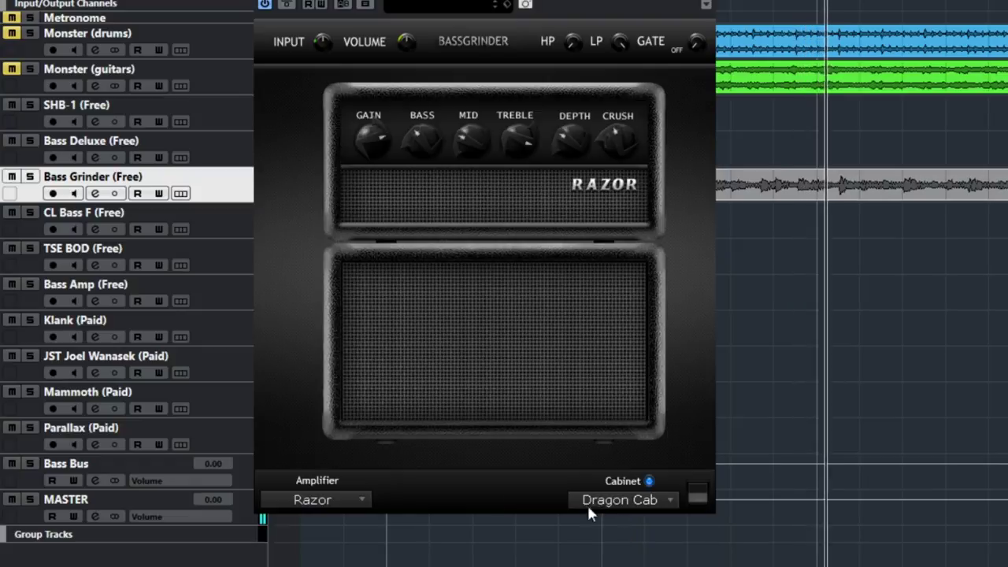
pyautogui.click(354, 501)
pyautogui.click(329, 518)
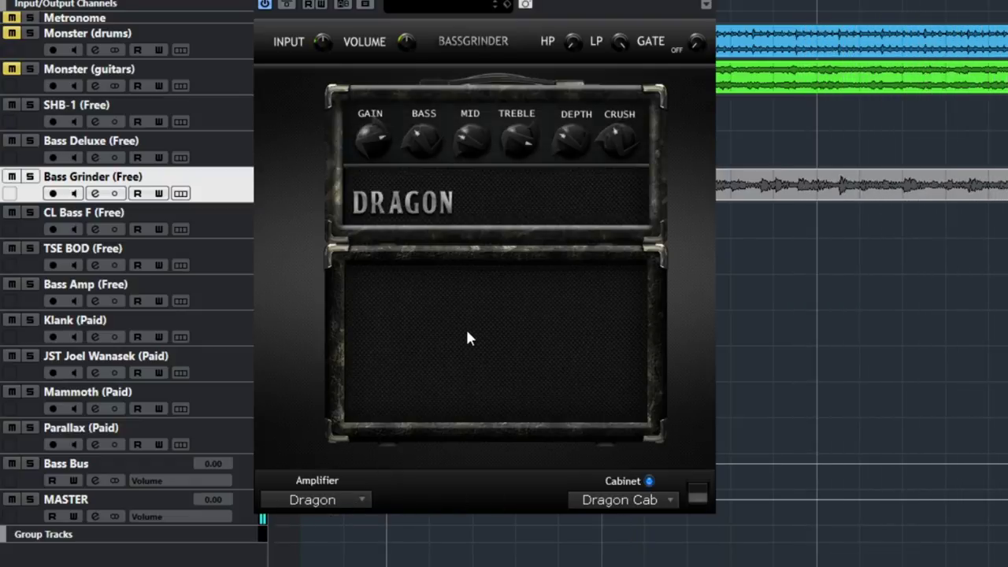
# Compare the BassGrinder tone against its bypassed signal
pyautogui.click(290, 7)
pyautogui.click(288, 5)
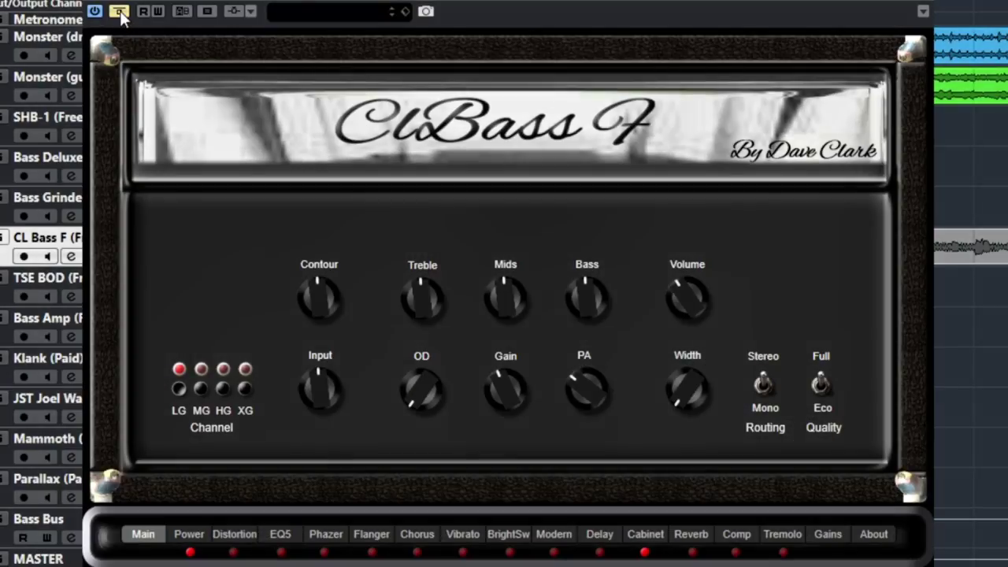
# Take the CL Bass F plugin out of bypass
pyautogui.click(120, 12)
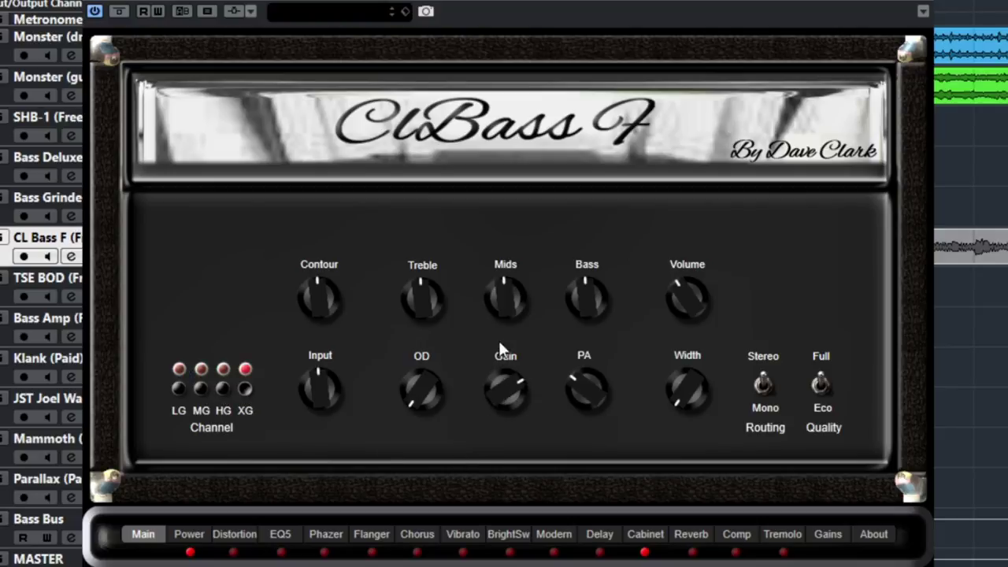
# Shape CL Bass F's main tone by reducing Gain, turning Mids to minimum, raising OD, and lowering Bass and Input slightly
pyautogui.moveTo(499, 344); pyautogui.dragTo(490, 370)
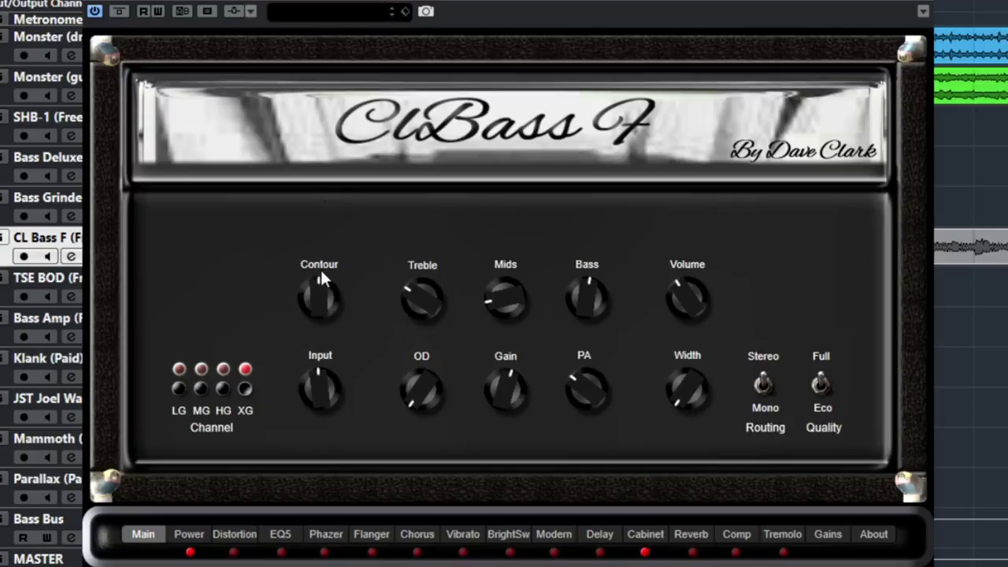
pyautogui.moveTo(321, 270); pyautogui.dragTo(323, 256)
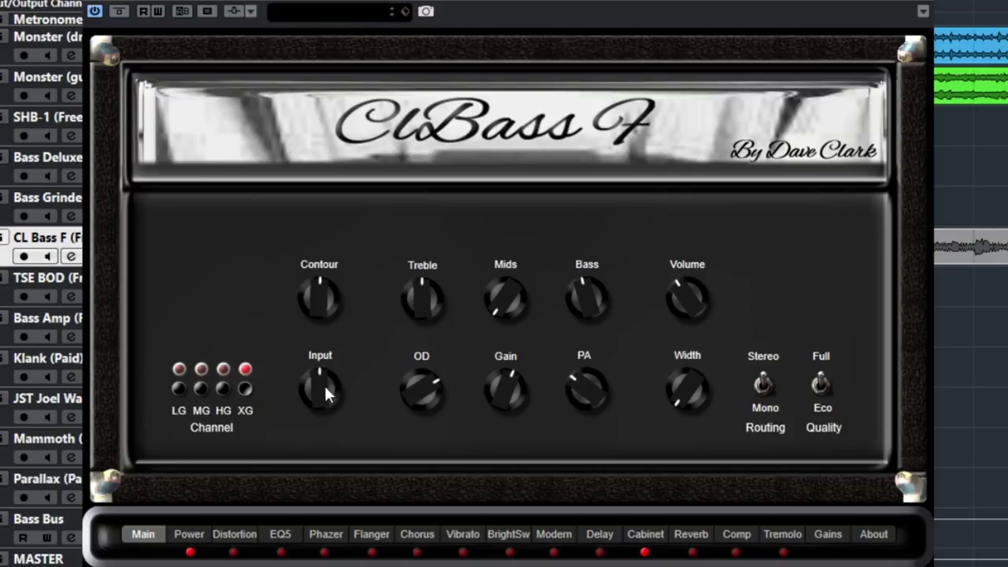
pyautogui.moveTo(324, 384); pyautogui.dragTo(317, 404)
# Enable CL Bass F's Distortion effect with its Gain at 0.47 and the control type at MidCut
pyautogui.click(235, 534)
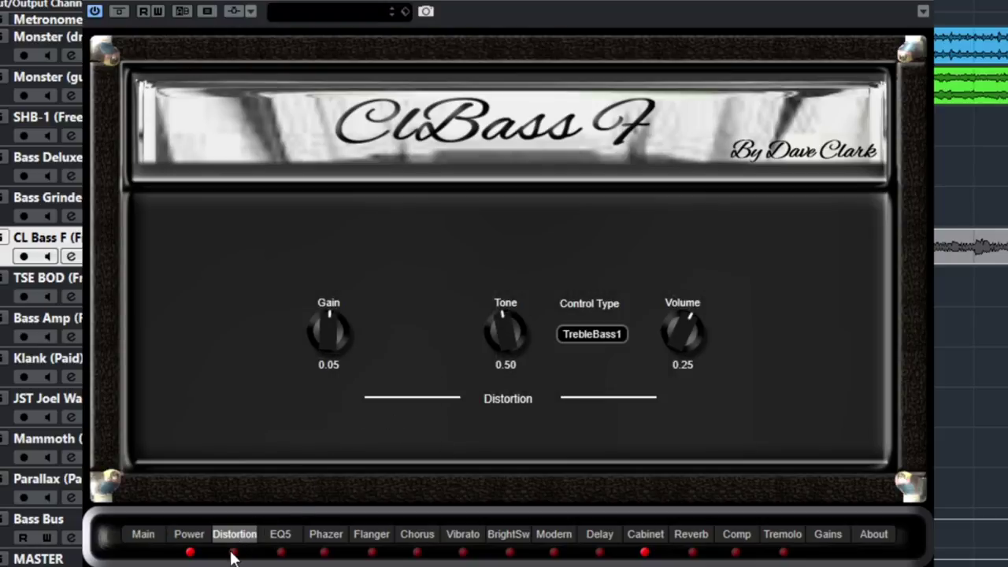
pyautogui.moveTo(329, 313); pyautogui.dragTo(355, 283)
pyautogui.click(579, 335)
pyautogui.click(603, 378)
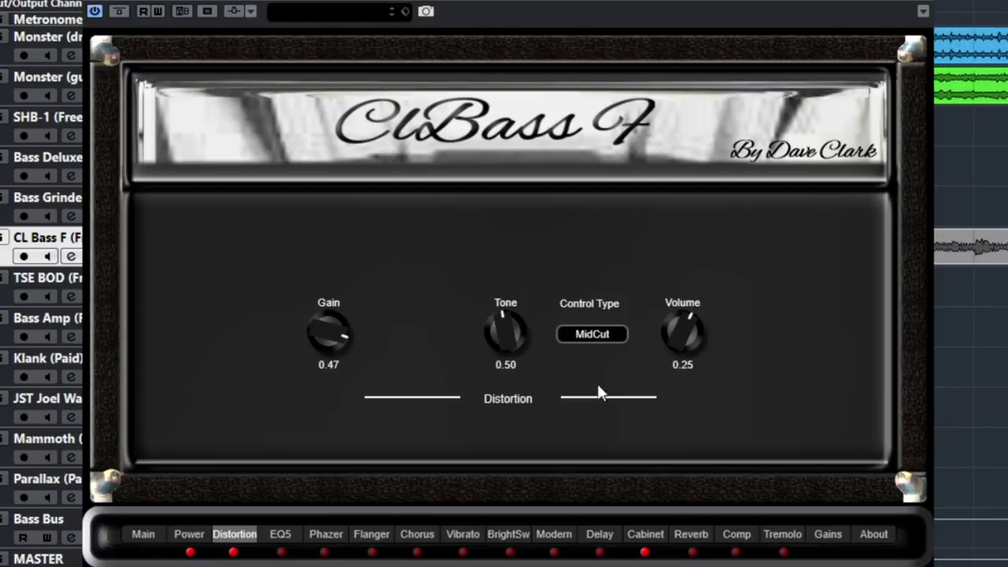
# Audition control types TrebleBass1 and TrebleBass3, return to MidCut, and set the distortion's Gain to 0.12, Tone to 0.10 and Volume to 0.19
pyautogui.click(591, 336)
pyautogui.click(599, 359)
pyautogui.click(587, 333)
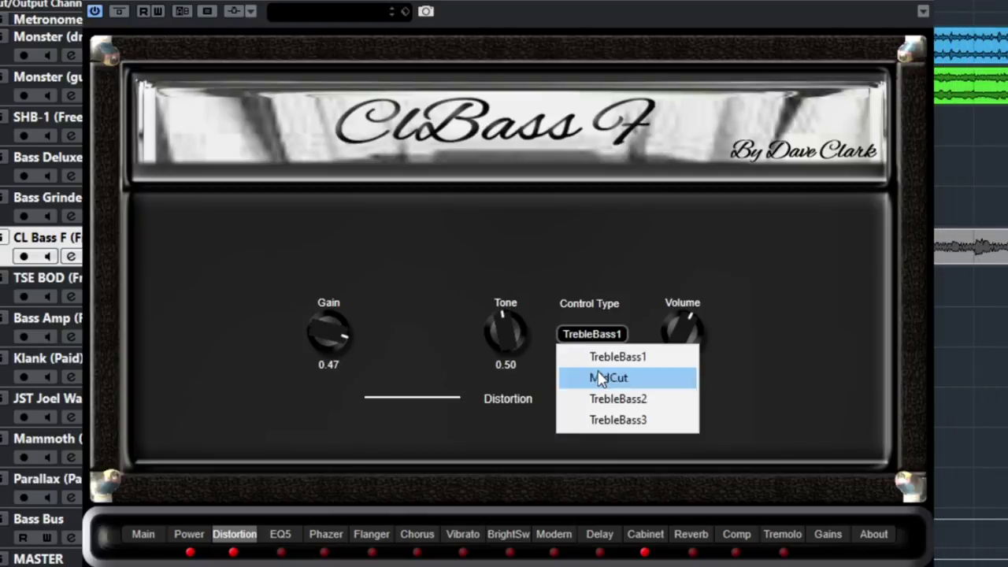
pyautogui.click(613, 420)
pyautogui.click(592, 339)
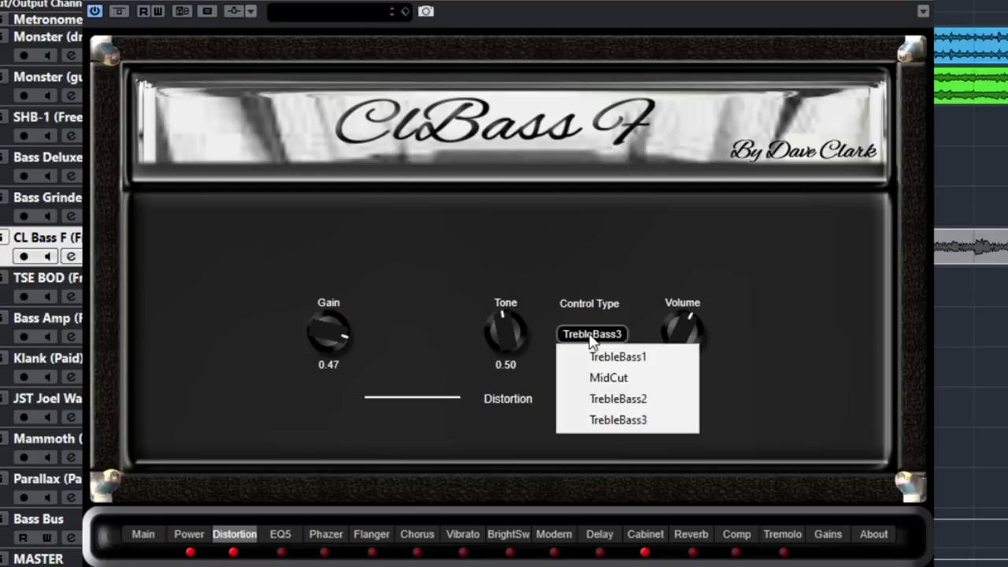
pyautogui.click(595, 376)
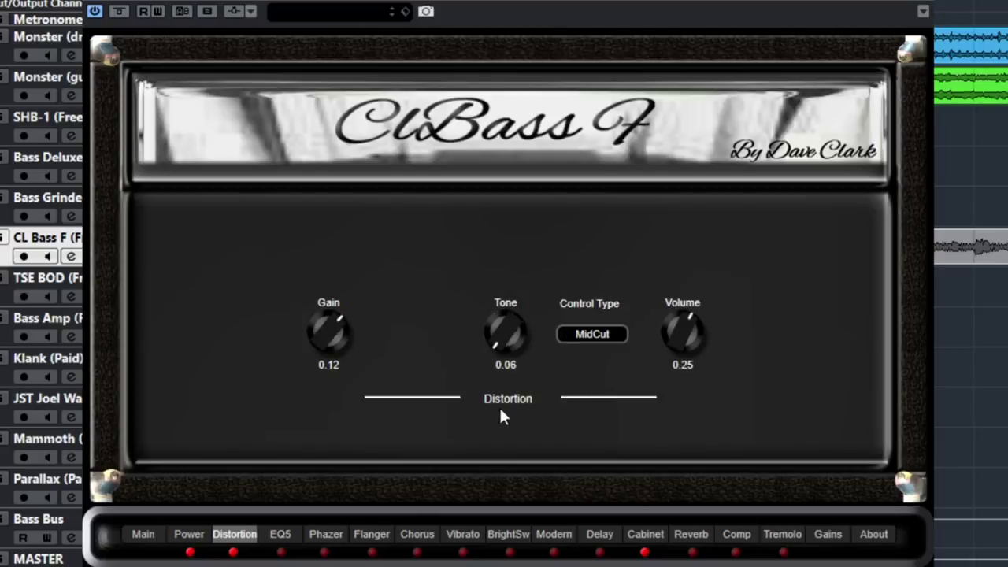
pyautogui.moveTo(504, 418); pyautogui.dragTo(650, 374)
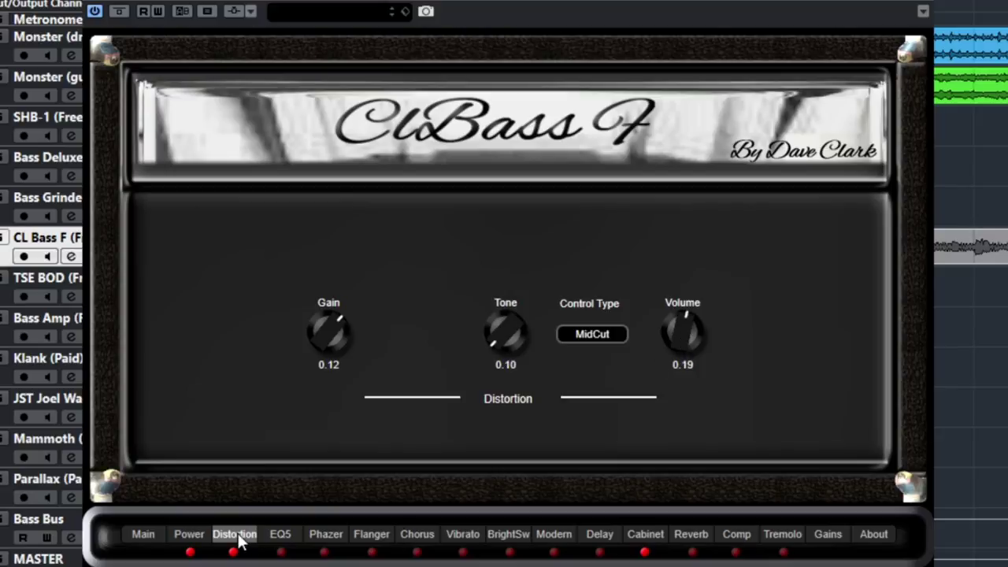
# Enable EQ5 and set 108 to -0.45, 375 to -10.05, 1300 to 0.15 and 4500 to 2.55
pyautogui.click(280, 536)
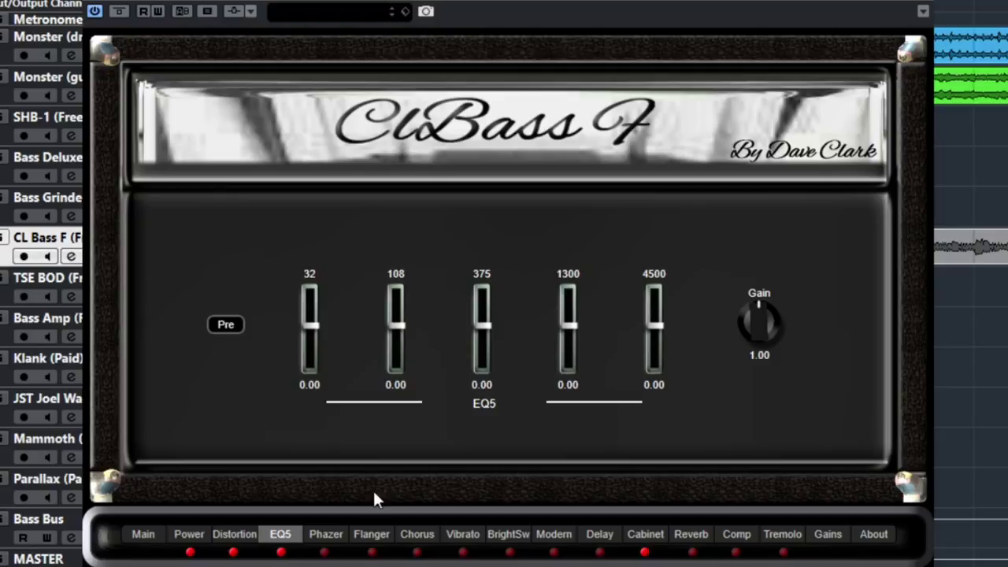
pyautogui.moveTo(481, 335); pyautogui.dragTo(481, 360)
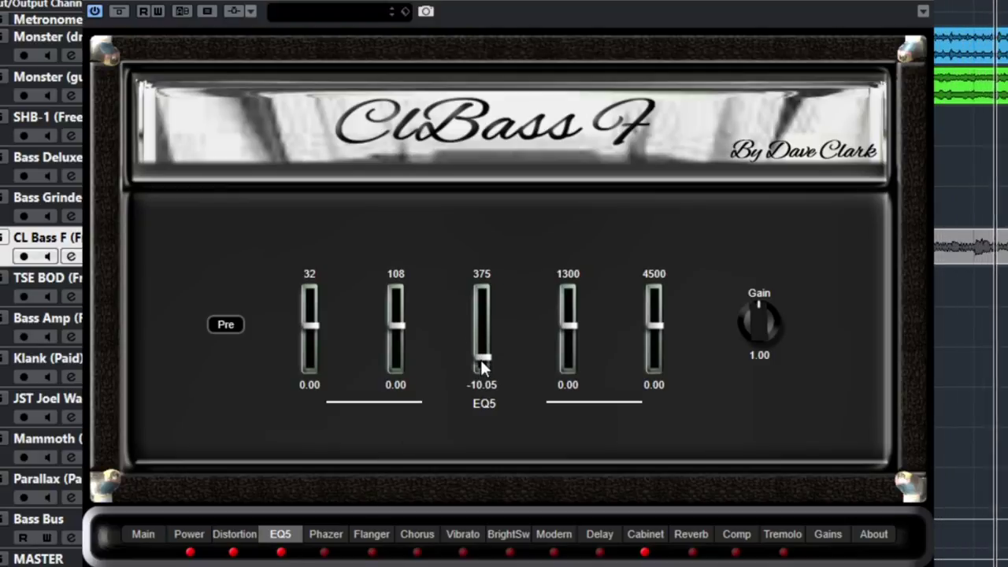
pyautogui.moveTo(575, 312); pyautogui.dragTo(573, 328)
pyautogui.moveTo(653, 325); pyautogui.dragTo(657, 320)
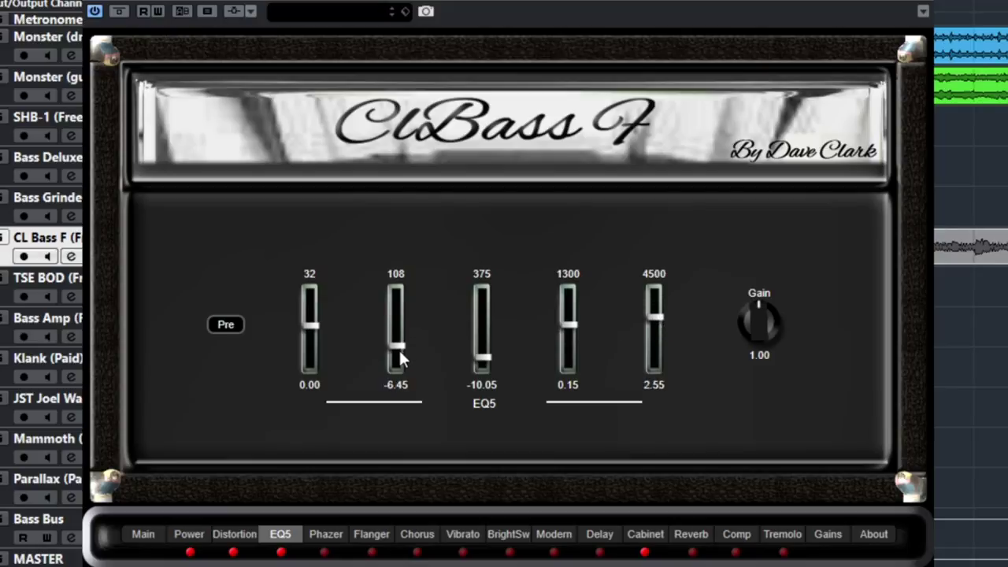
pyautogui.moveTo(397, 366); pyautogui.dragTo(398, 331)
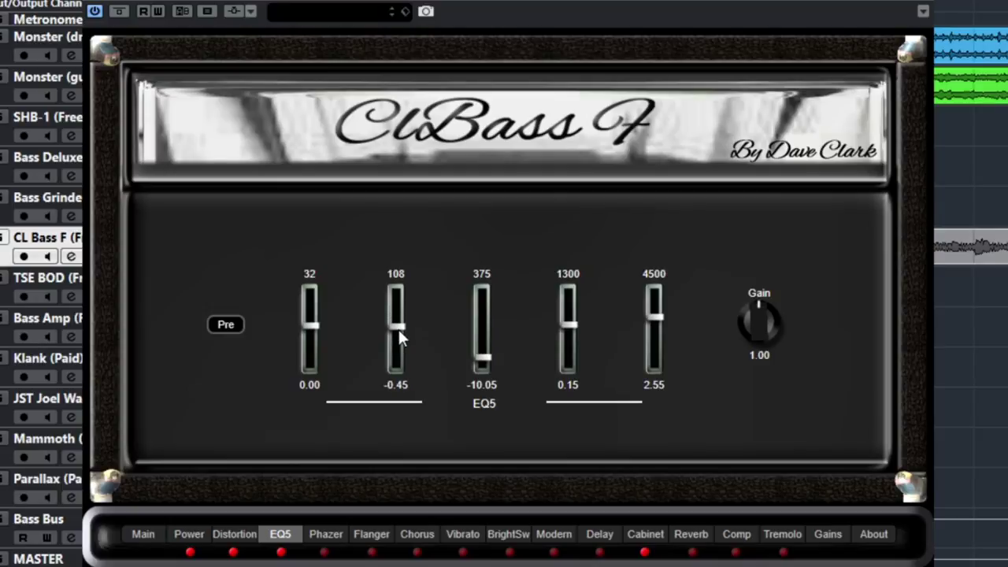
# Compare the tone with Distortion and EQ5 off and on, return to the main amp controls, and check CL Bass F against bypass
pyautogui.click(281, 554)
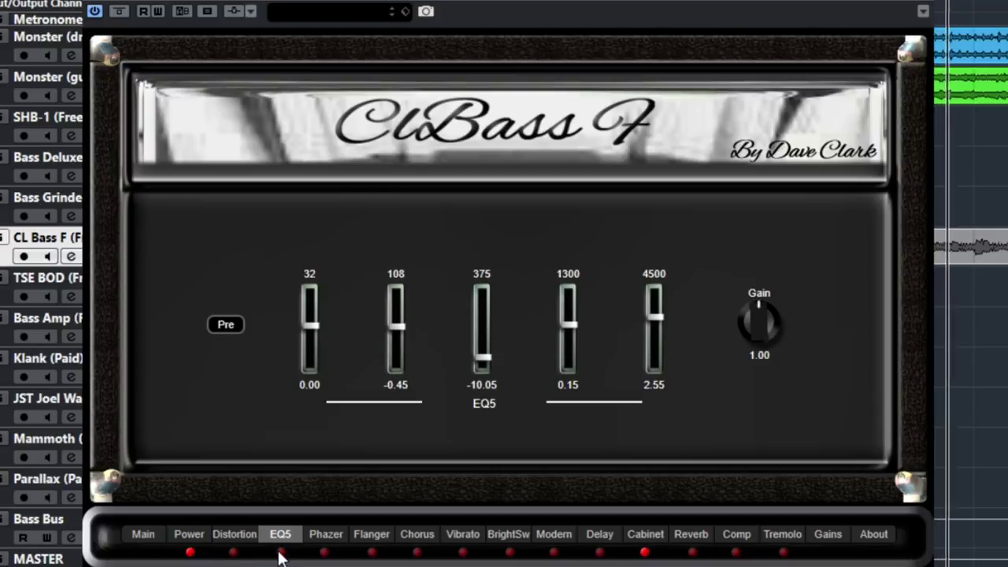
pyautogui.click(233, 554)
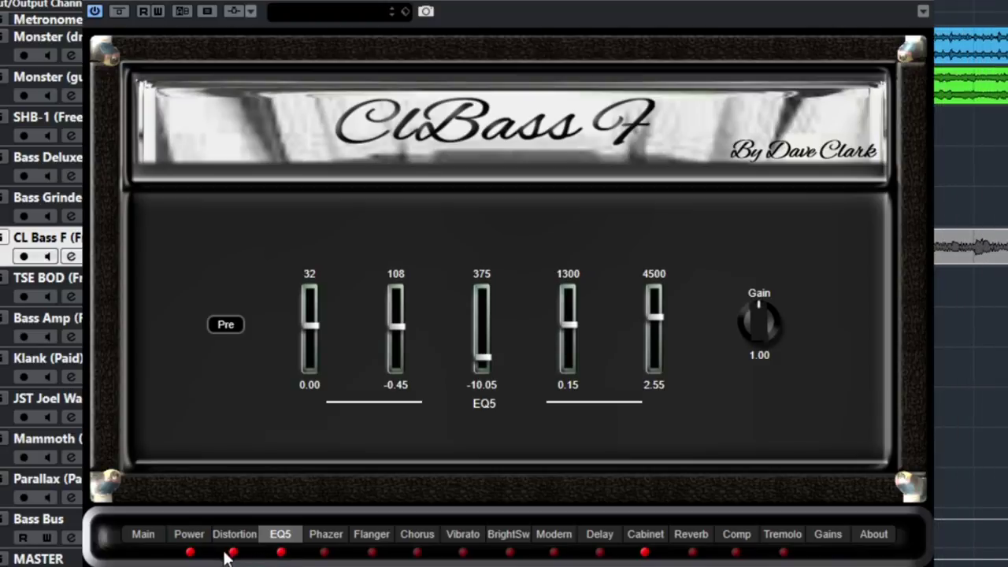
pyautogui.click(190, 539)
pyautogui.click(143, 535)
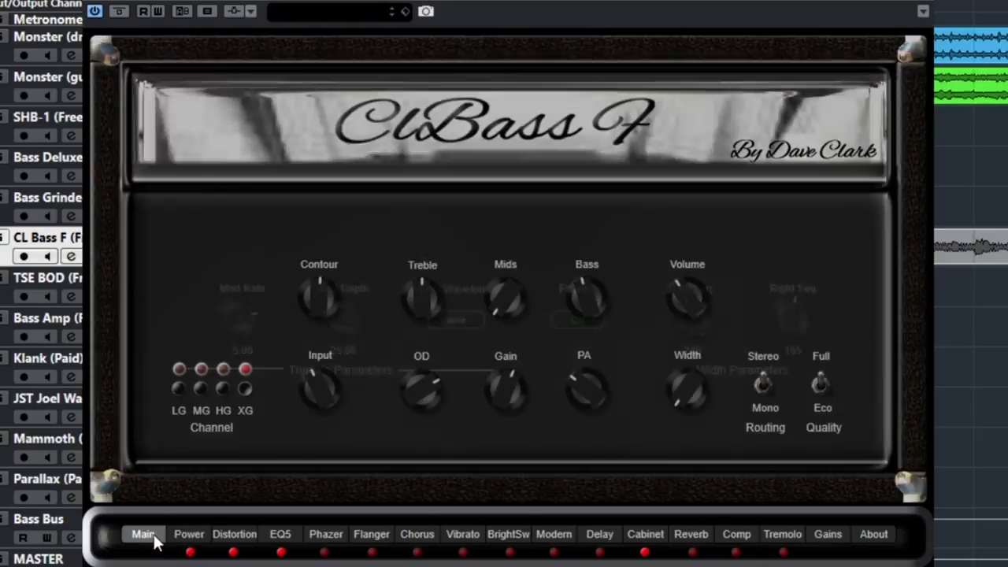
pyautogui.click(119, 13)
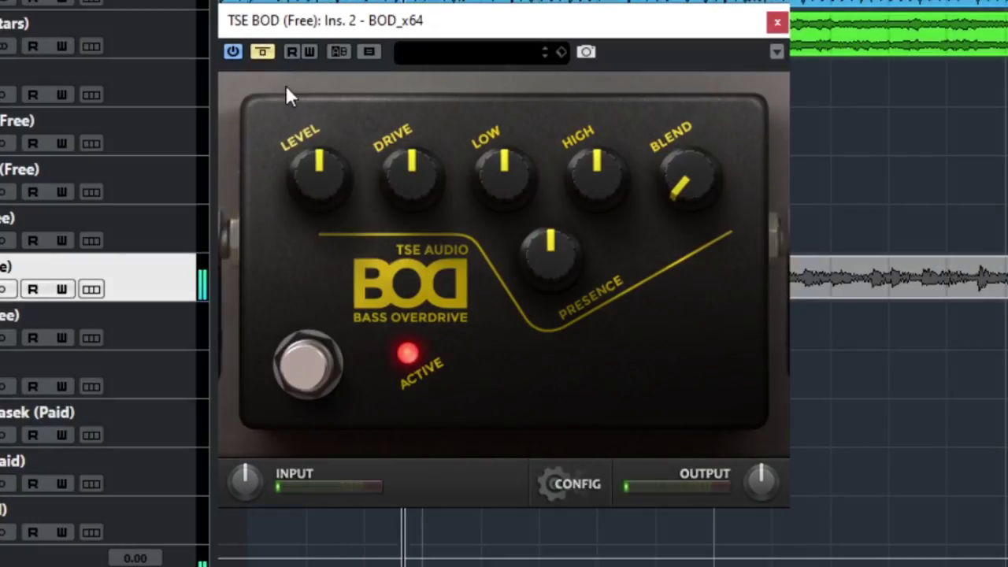
# Take TSE BOD out of bypass and raise its Level and Drive above the midpoint, keeping Low centred
pyautogui.click(264, 53)
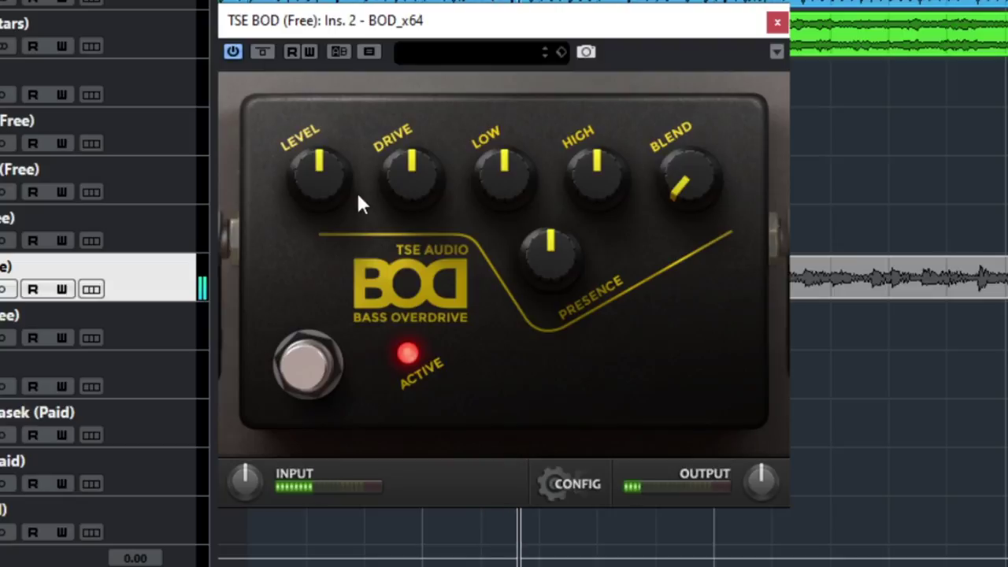
pyautogui.moveTo(323, 166); pyautogui.dragTo(308, 136)
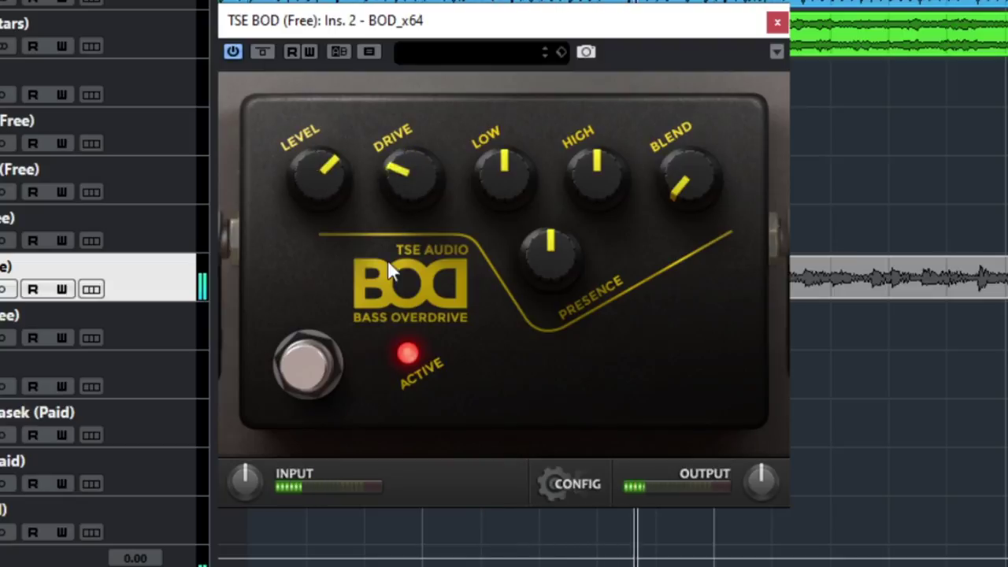
pyautogui.moveTo(392, 265); pyautogui.dragTo(378, 96)
pyautogui.moveTo(497, 169); pyautogui.dragTo(471, 165)
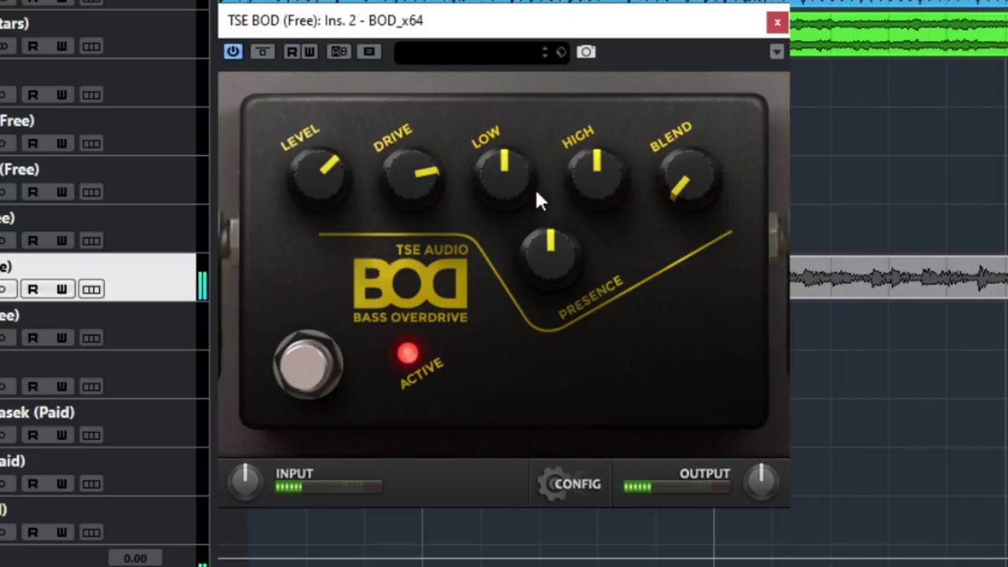
# Raise TSE BOD's High, Presence and Drive, keep Low, Input and Output centred, and trim the Level slightly
pyautogui.moveTo(595, 132); pyautogui.dragTo(544, 158)
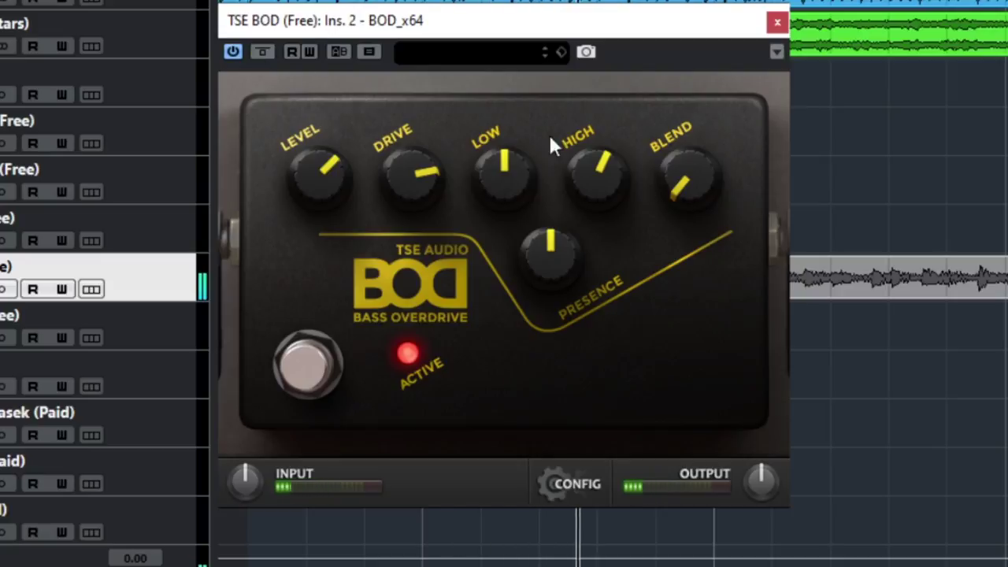
pyautogui.moveTo(543, 262); pyautogui.dragTo(560, 153)
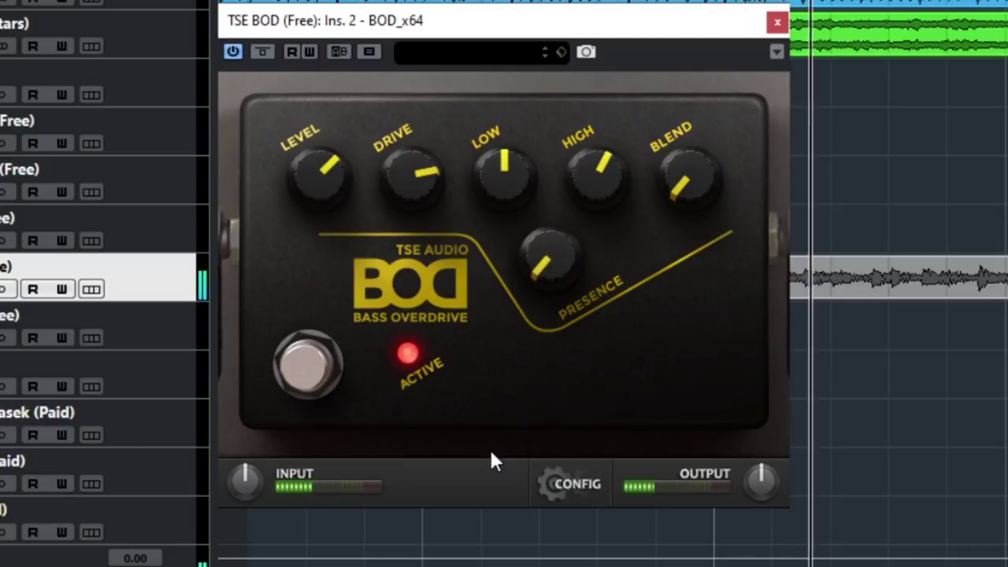
pyautogui.moveTo(486, 174); pyautogui.dragTo(592, 157)
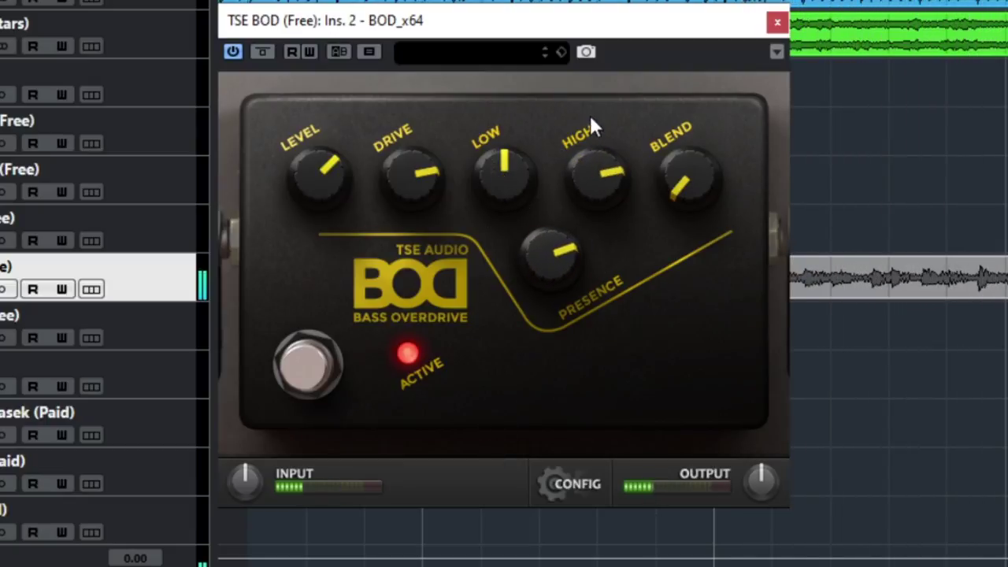
pyautogui.moveTo(505, 154)
pyautogui.mouseDown()
pyautogui.moveTo(501, 201)
pyautogui.moveTo(504, 164)
pyautogui.mouseUp()
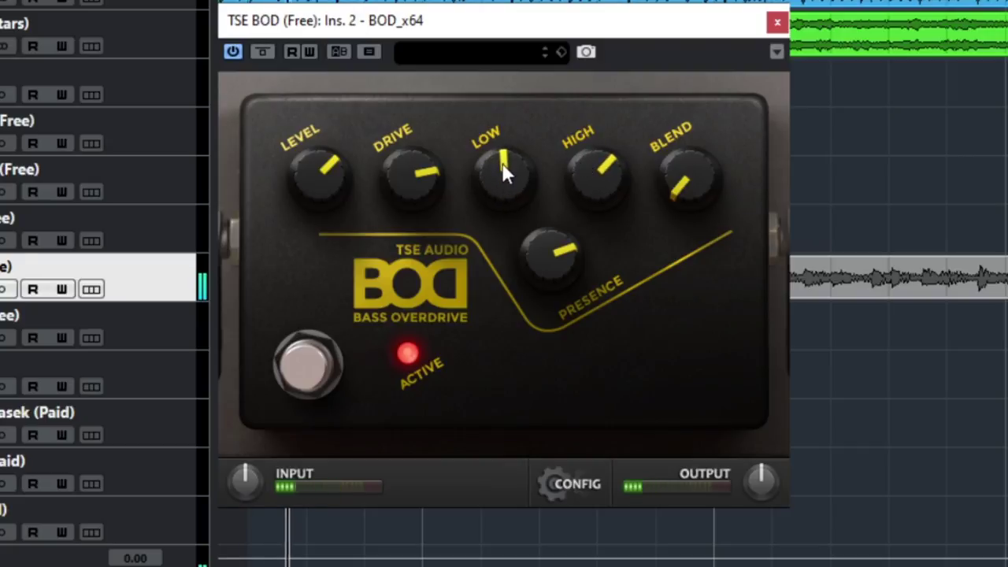
pyautogui.moveTo(430, 181); pyautogui.dragTo(414, 157)
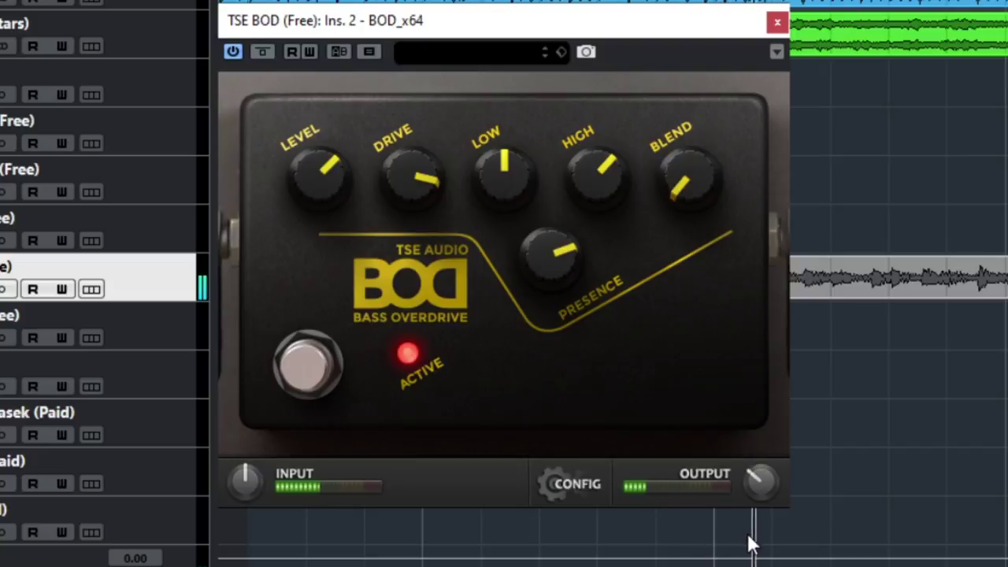
pyautogui.moveTo(243, 482)
pyautogui.mouseDown()
pyautogui.moveTo(240, 413)
pyautogui.moveTo(240, 557)
pyautogui.moveTo(242, 481)
pyautogui.mouseUp()
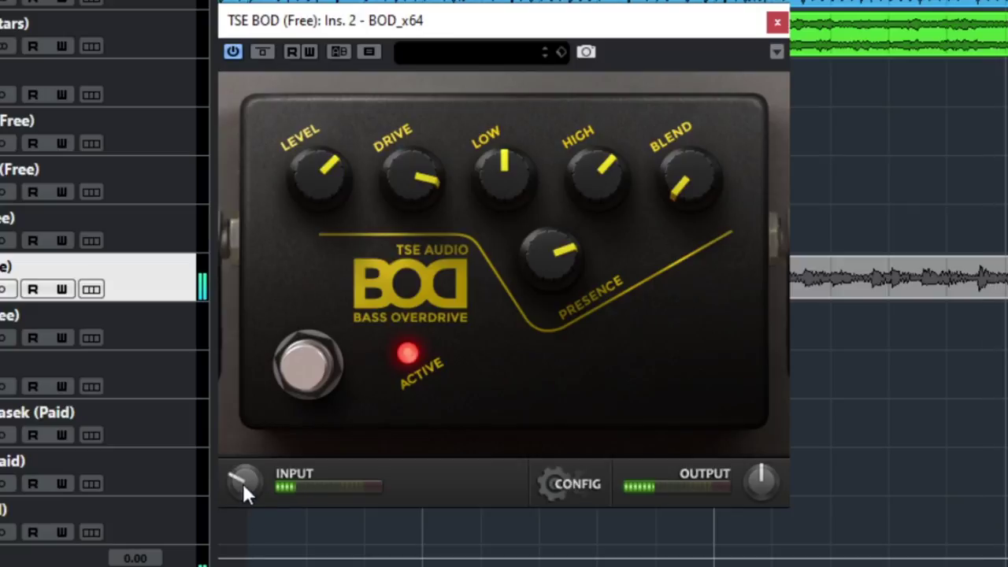
pyautogui.moveTo(324, 172); pyautogui.dragTo(322, 188)
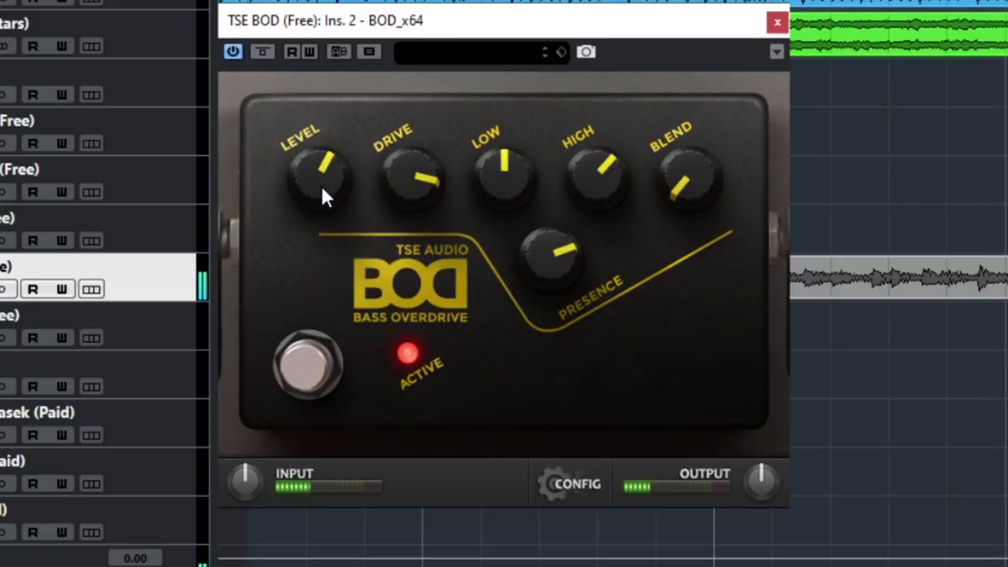
# Try TSE BOD's Blend at a high setting, return it to minimum, and compare the overdriven tone against bypass
pyautogui.moveTo(702, 183); pyautogui.dragTo(702, 107)
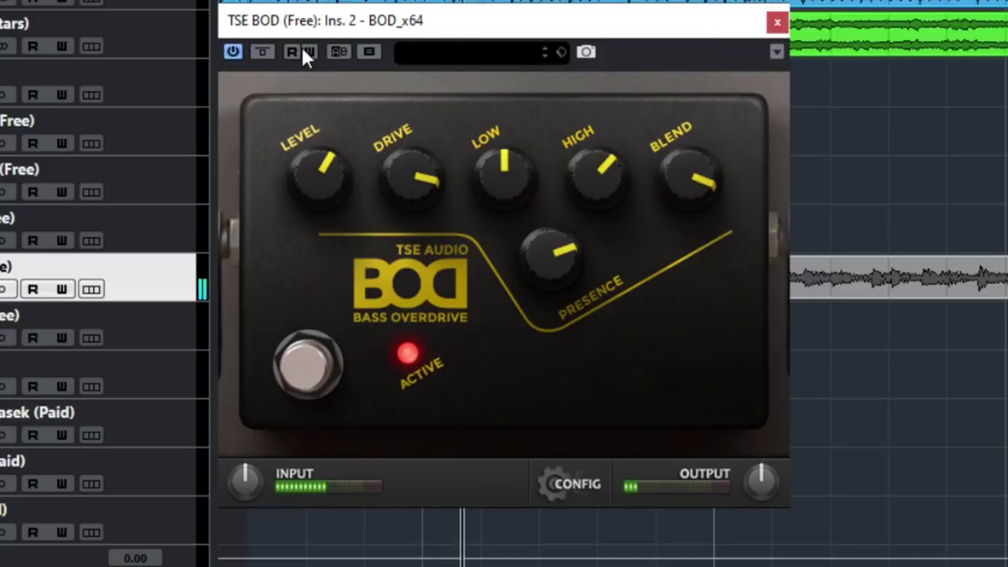
pyautogui.moveTo(690, 180); pyautogui.dragTo(674, 450)
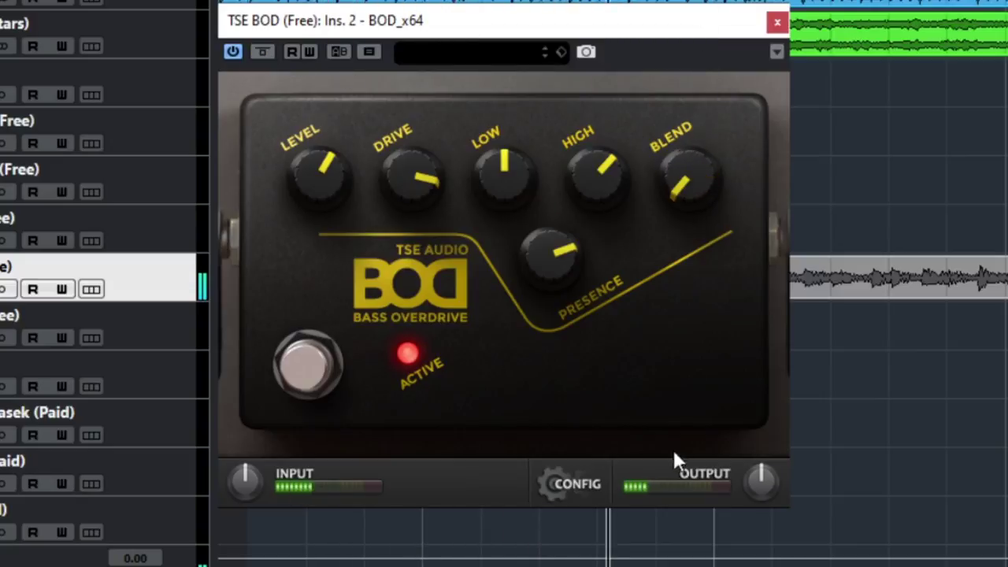
pyautogui.click(262, 51)
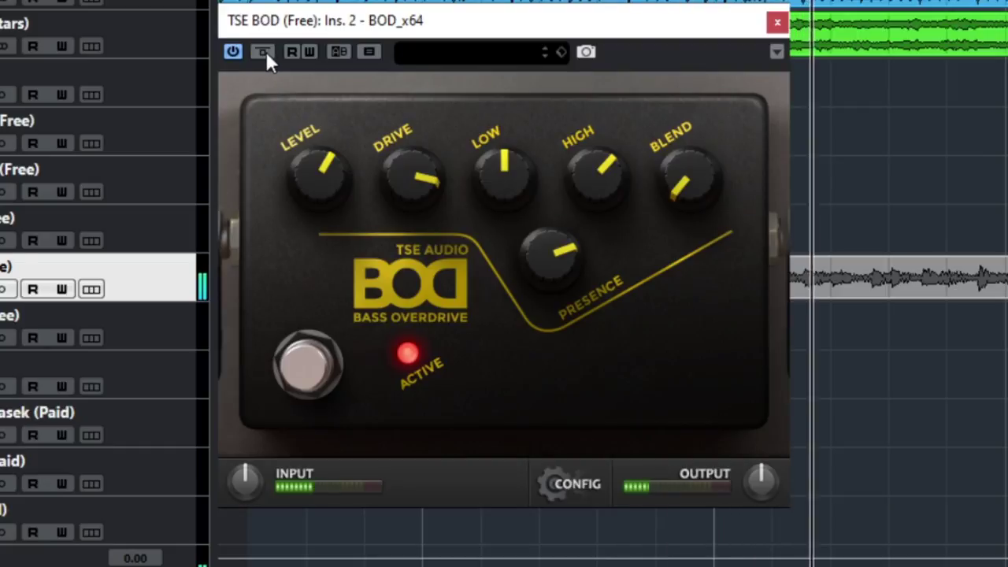
pyautogui.moveTo(383, 163); pyautogui.dragTo(387, 212)
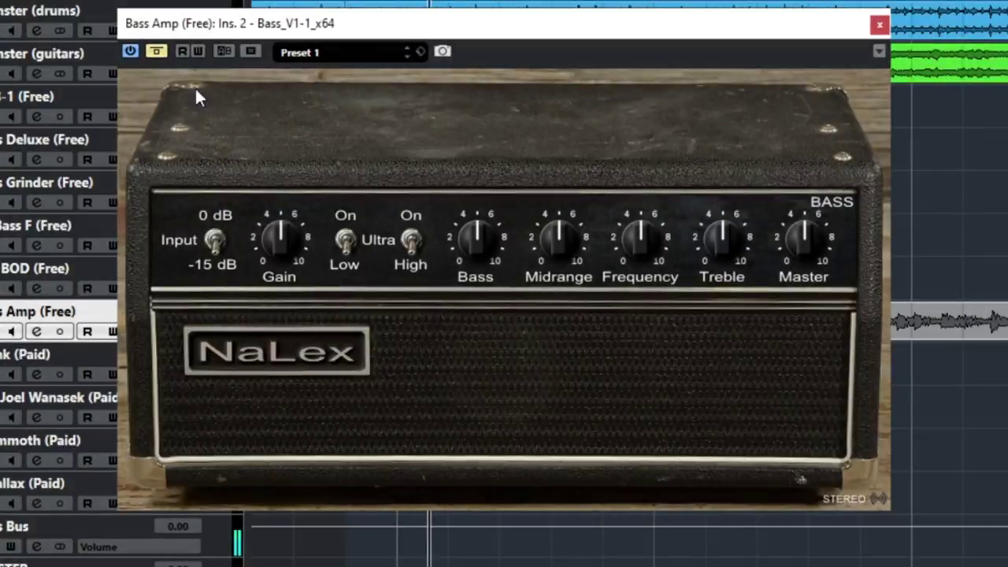
# Take the NaLex Bass Amp out of bypass, set its Input to 0 dB, and compare it against the bypassed signal
pyautogui.click(161, 52)
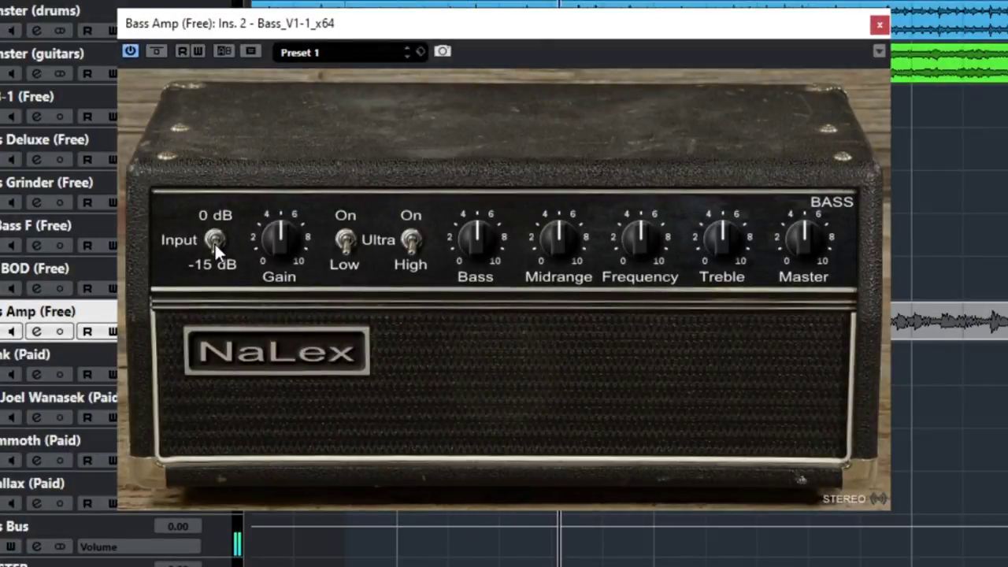
pyautogui.click(158, 53)
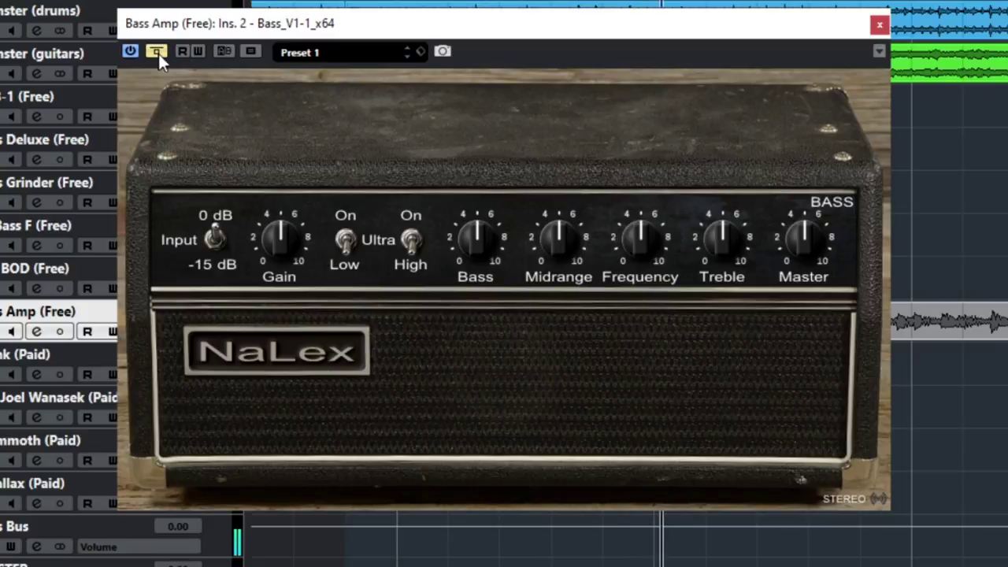
pyautogui.click(158, 51)
# Set the NaLex amp's Gain to about 7, switch on Ultra Low and Ultra High, and lower Master to just below 4
pyautogui.moveTo(279, 260); pyautogui.dragTo(273, 183)
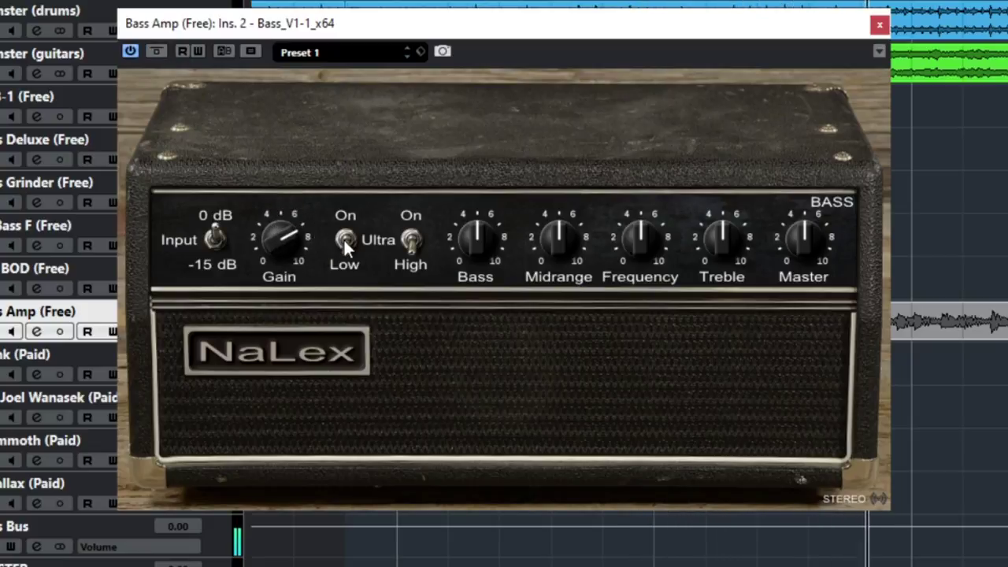
pyautogui.click(410, 242)
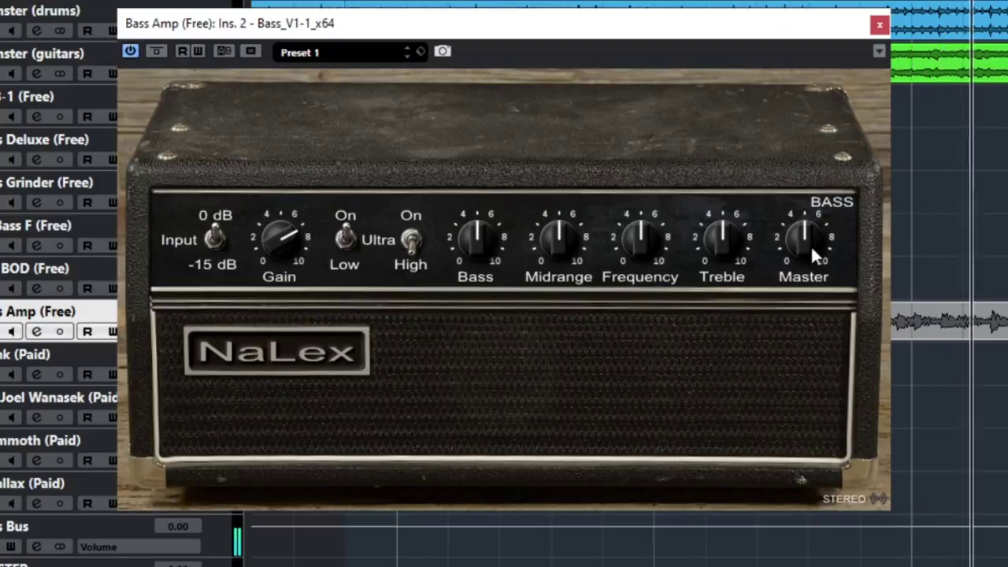
pyautogui.moveTo(811, 241); pyautogui.dragTo(810, 296)
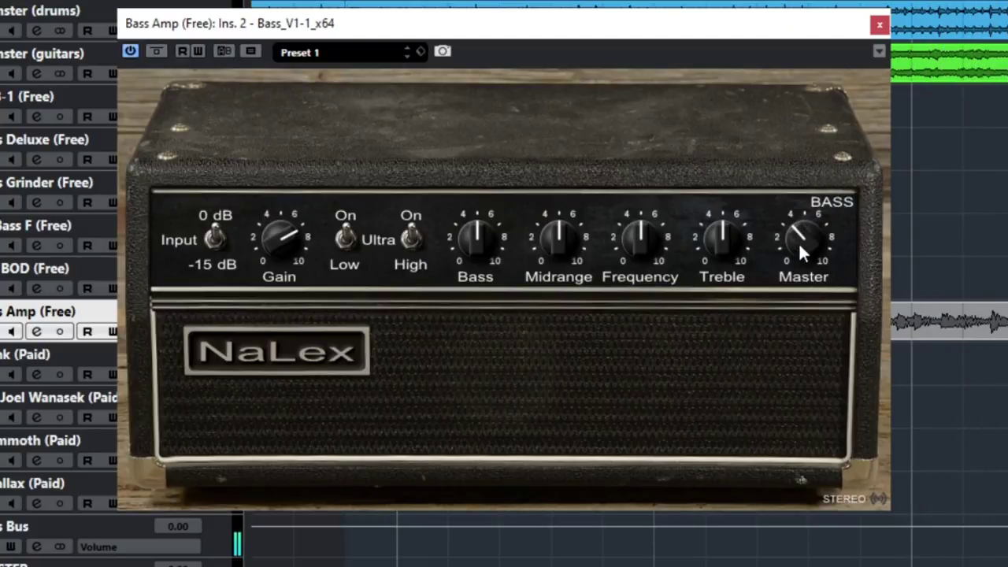
# Set the NaLex amp's Midrange to about 4, Frequency to about 6.5 and Treble just above 7, and trim Master slightly
pyautogui.moveTo(801, 248); pyautogui.dragTo(802, 243)
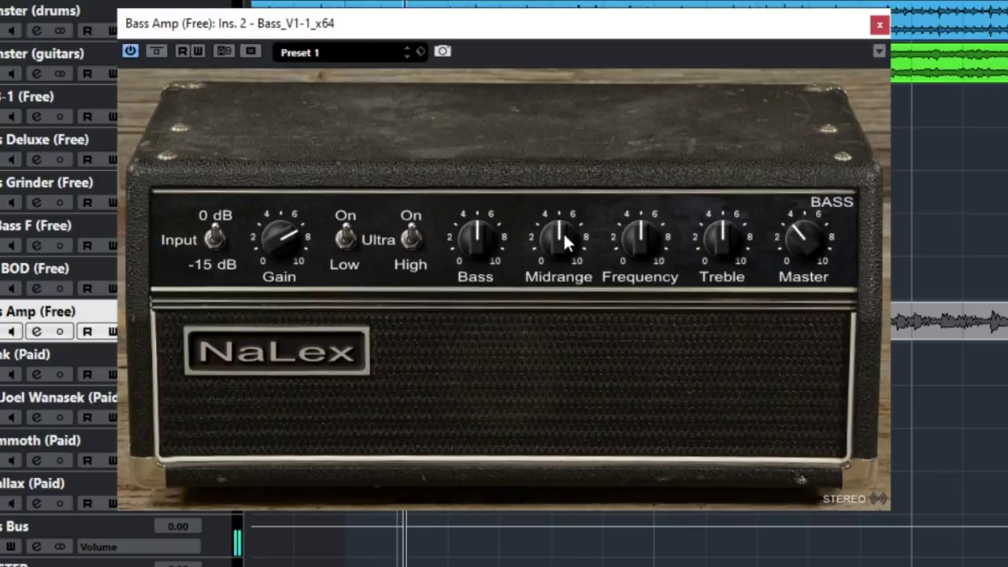
pyautogui.moveTo(565, 236); pyautogui.dragTo(545, 277)
pyautogui.moveTo(639, 249); pyautogui.dragTo(648, 198)
pyautogui.moveTo(717, 239); pyautogui.dragTo(724, 153)
pyautogui.click(796, 248)
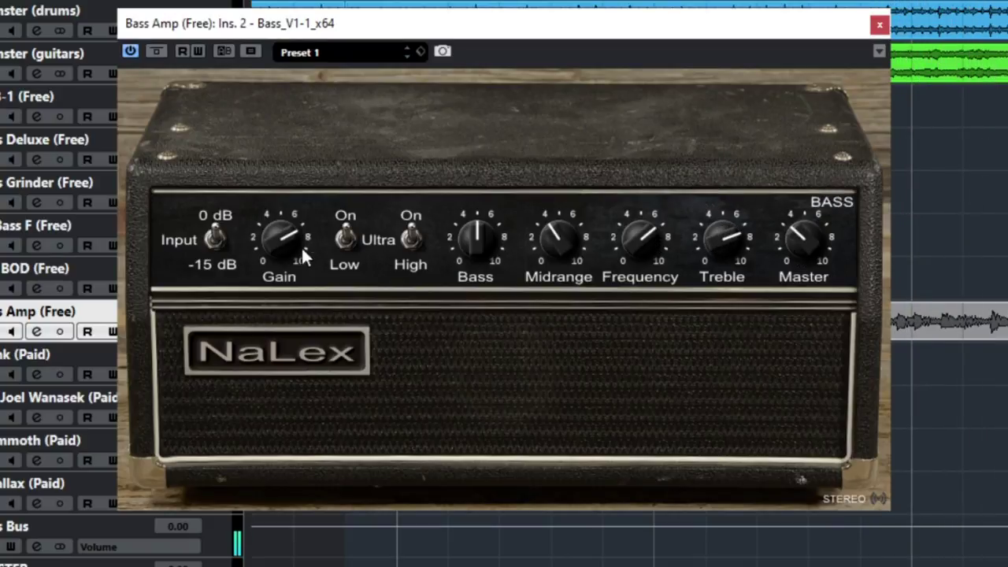
# Raise the NaLex amp's Gain to about 8, lower Master to about 2.5, and try a different Bass level before recentring it
pyautogui.moveTo(301, 245)
pyautogui.mouseDown()
pyautogui.moveTo(301, 224)
pyautogui.moveTo(301, 236)
pyautogui.mouseUp()
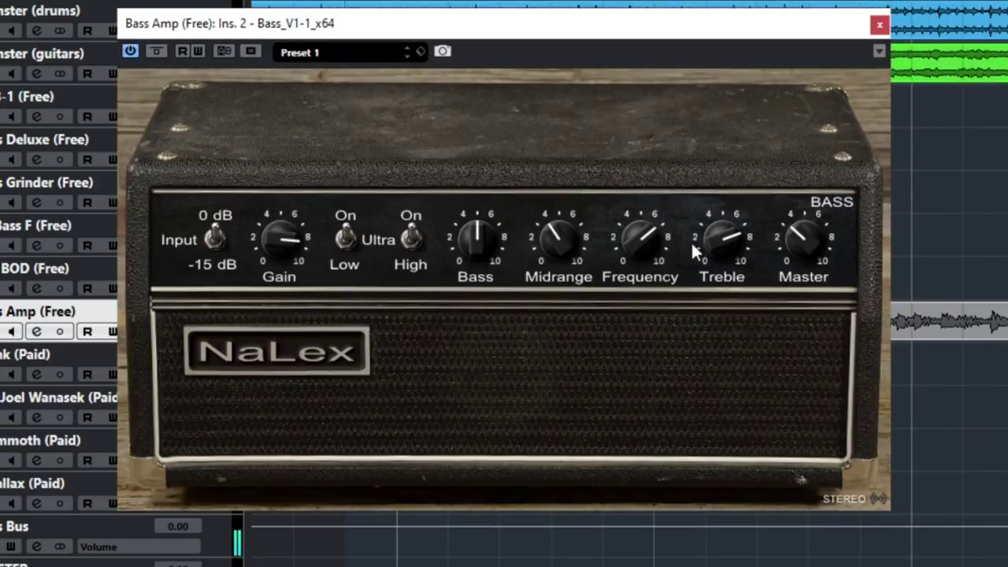
pyautogui.moveTo(794, 234); pyautogui.dragTo(794, 265)
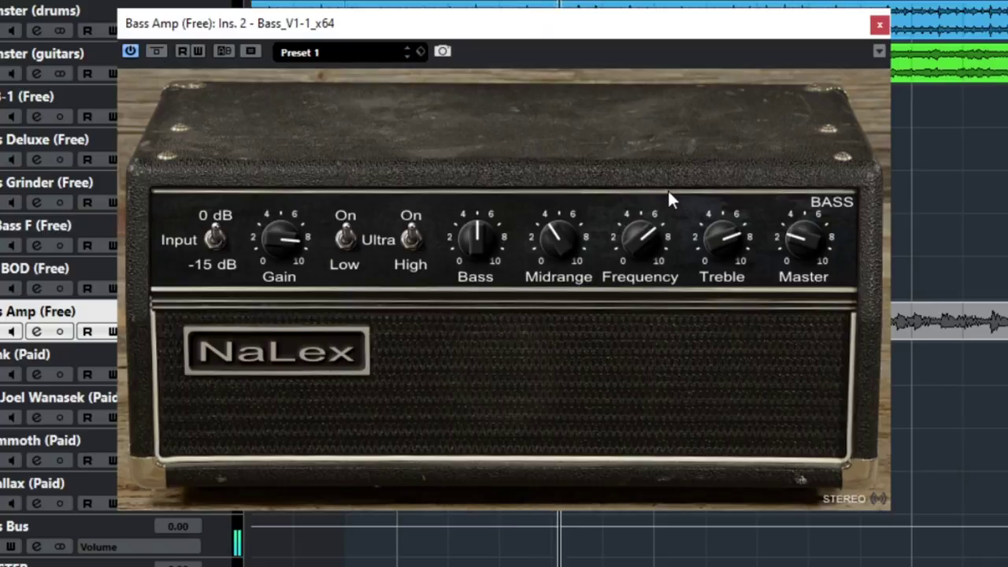
pyautogui.click(798, 234)
pyautogui.moveTo(475, 245); pyautogui.dragTo(453, 313)
pyautogui.doubleClick(478, 246)
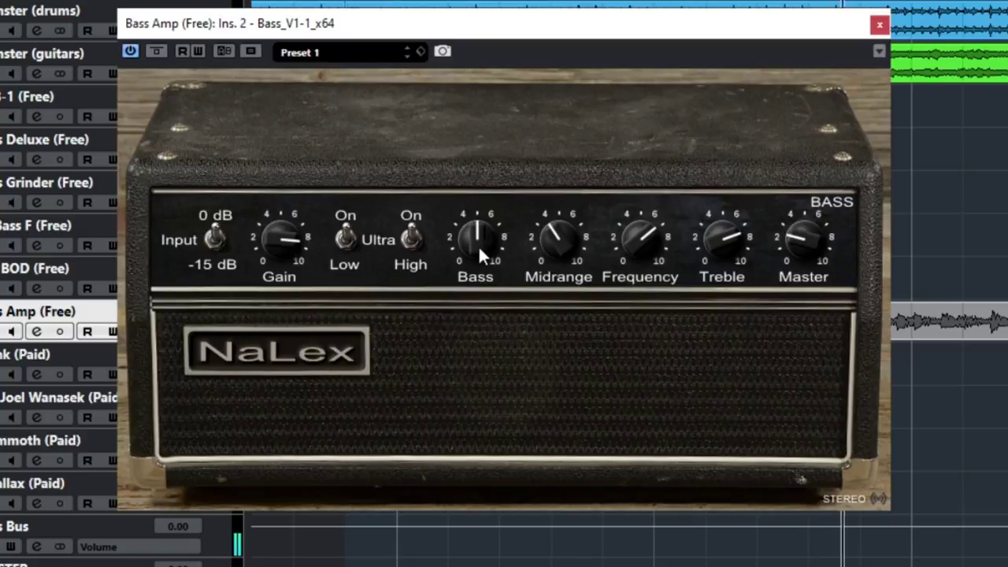
# Compare the NaLex tone with Ultra Low and Ultra High switched on and off, and against the bypassed signal
pyautogui.click(346, 239)
pyautogui.click(409, 237)
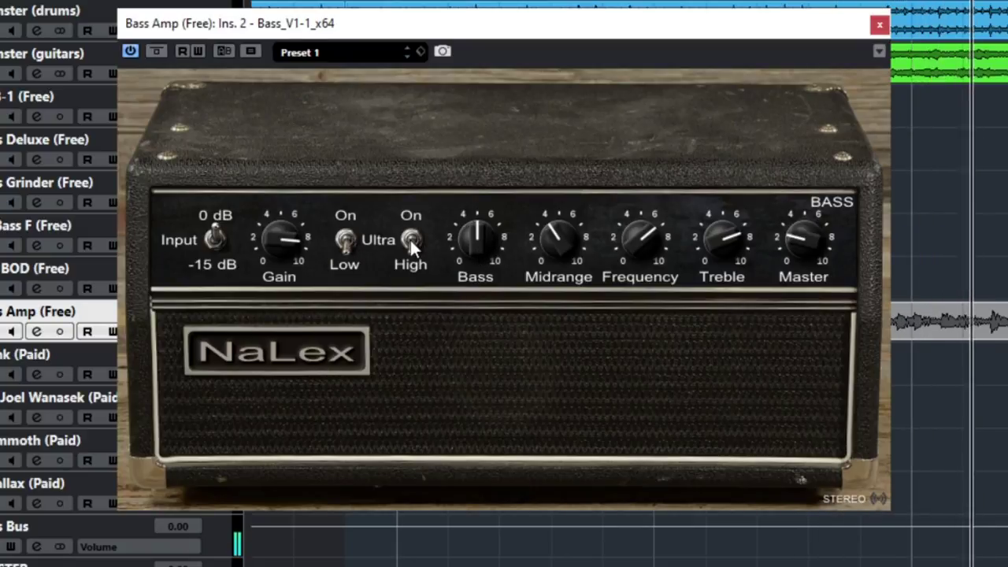
pyautogui.click(157, 52)
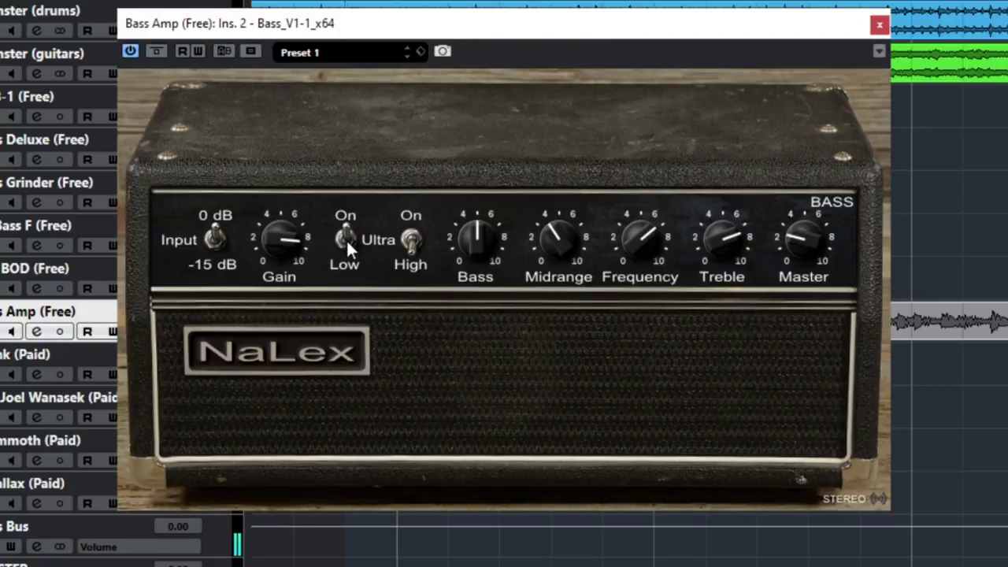
pyautogui.click(411, 244)
# Ease the NaLex amp's Gain down to about 7.5, fine-tune Treble, and raise Midrange to about 4.5
pyautogui.moveTo(278, 238)
pyautogui.mouseDown()
pyautogui.moveTo(288, 192)
pyautogui.moveTo(277, 265)
pyautogui.moveTo(276, 255)
pyautogui.mouseUp()
pyautogui.moveTo(720, 240); pyautogui.dragTo(724, 197)
pyautogui.moveTo(713, 243); pyautogui.dragTo(714, 241)
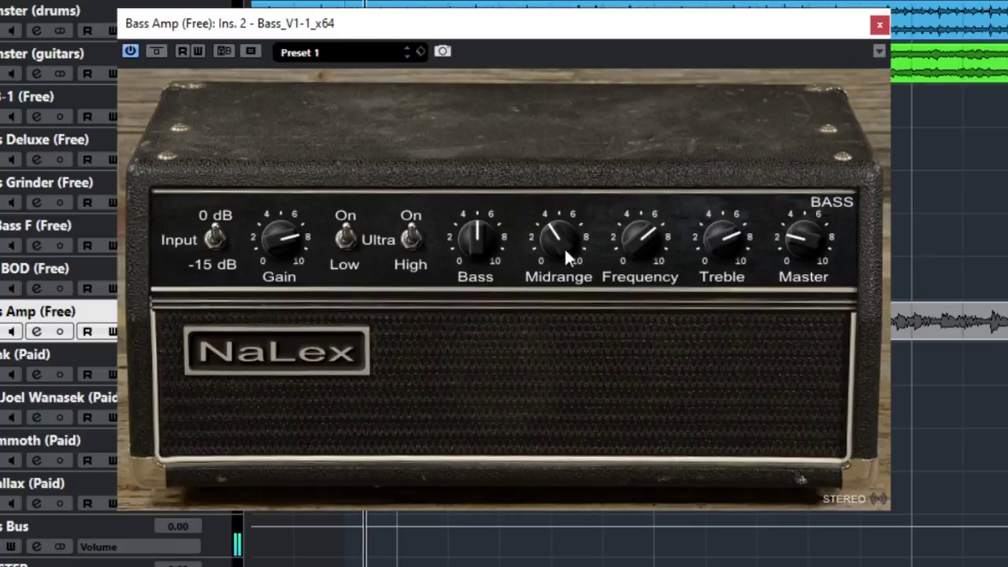
pyautogui.moveTo(564, 247); pyautogui.dragTo(565, 226)
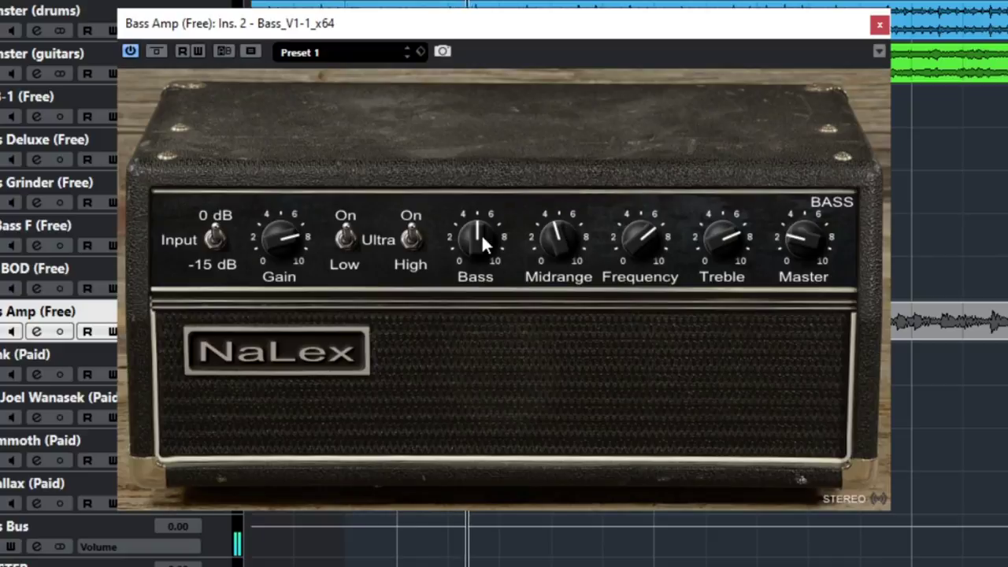
# Audition the Ultra Low and Ultra High switches once more, ending with a check against the bypassed NaLex amp
pyautogui.click(344, 240)
pyautogui.click(407, 243)
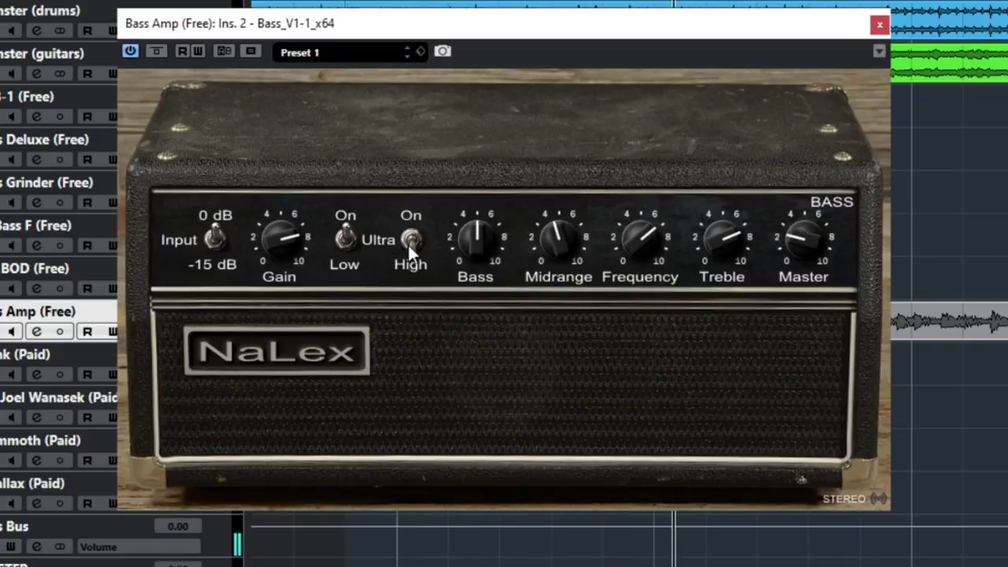
pyautogui.click(155, 52)
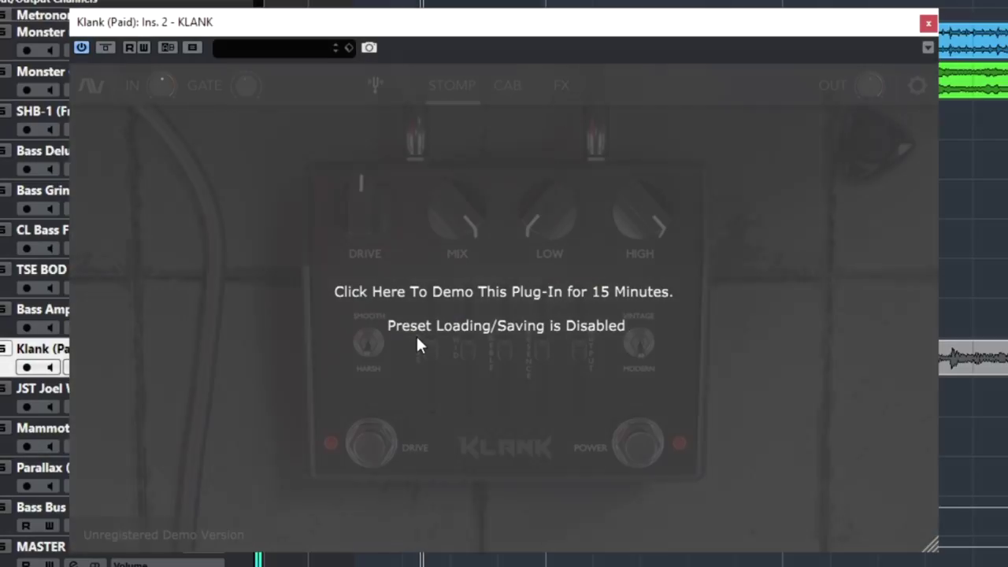
# Start KLANK's 15-minute demo, set Drive to 5.6, and try the Mix, Low and High knobs, leaving them at their extremes
pyautogui.click(522, 233)
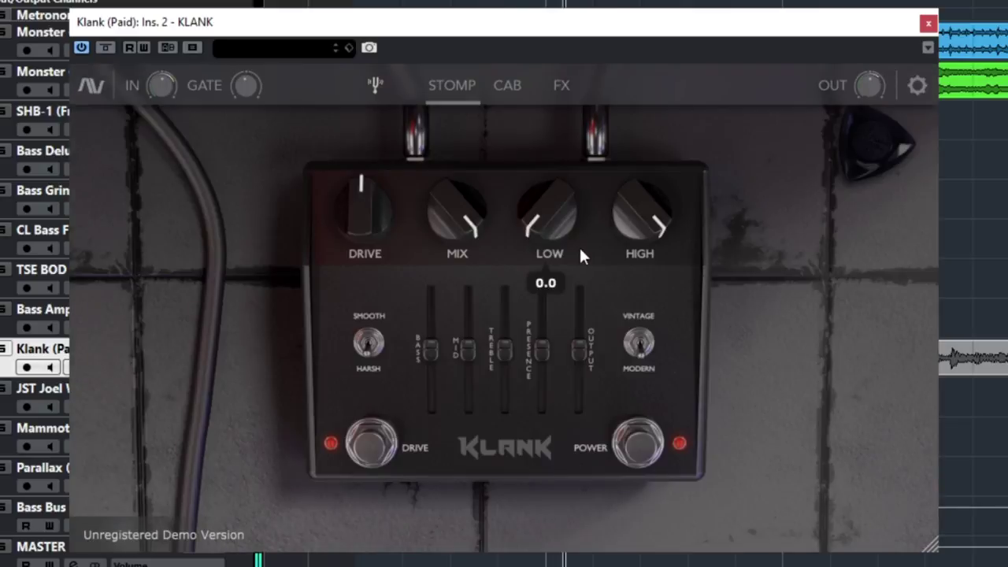
pyautogui.moveTo(364, 238)
pyautogui.mouseDown()
pyautogui.moveTo(366, 164)
pyautogui.moveTo(353, 226)
pyautogui.mouseUp()
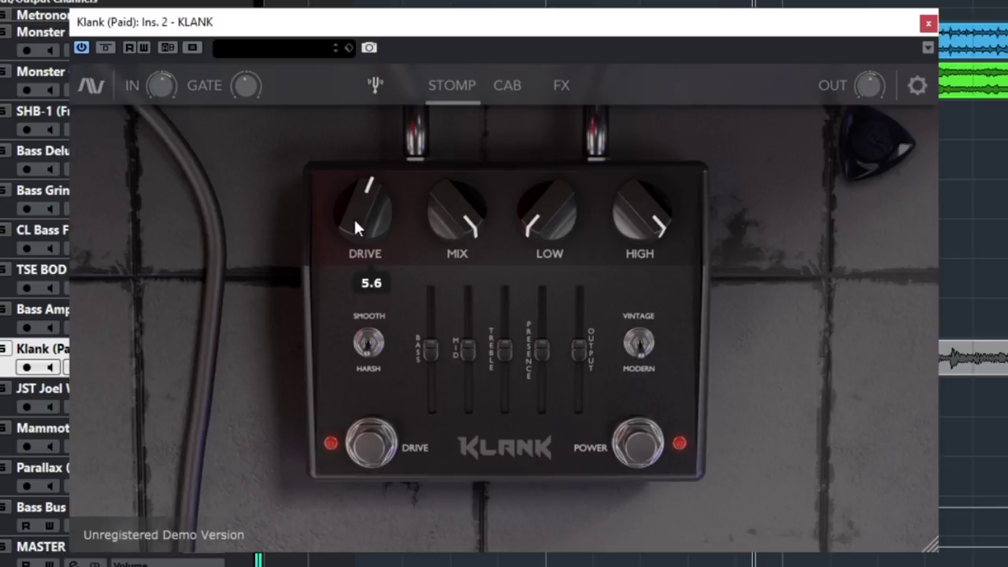
pyautogui.moveTo(461, 208)
pyautogui.moveTo(461, 213); pyautogui.dragTo(463, 182)
pyautogui.moveTo(539, 217); pyautogui.dragTo(526, 244)
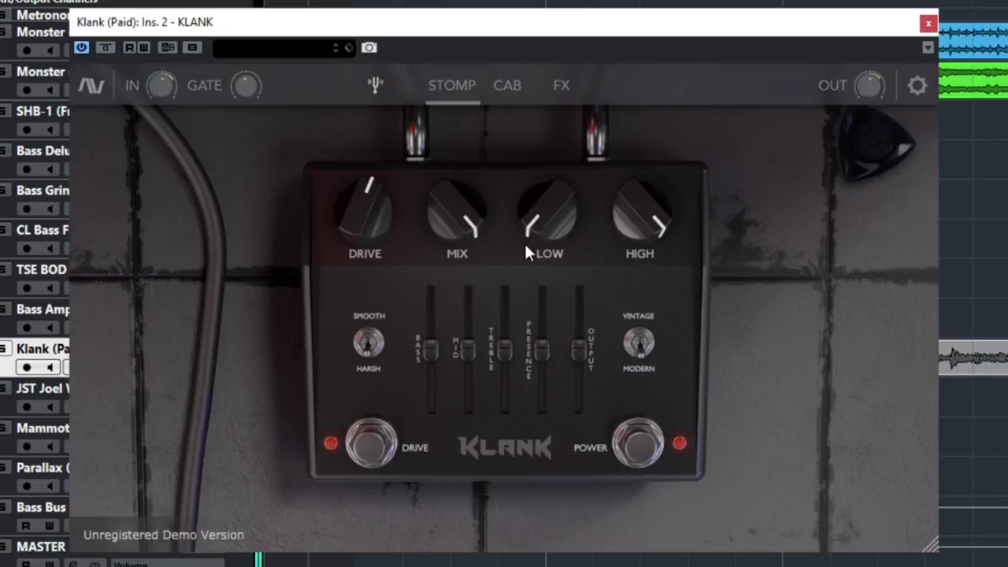
pyautogui.moveTo(634, 211); pyautogui.dragTo(612, 178)
# Audition KLANK's Smooth/Harsh and Vintage/Modern switch positions
pyautogui.click(369, 344)
pyautogui.click(371, 349)
pyautogui.click(641, 335)
pyautogui.click(640, 347)
pyautogui.click(643, 337)
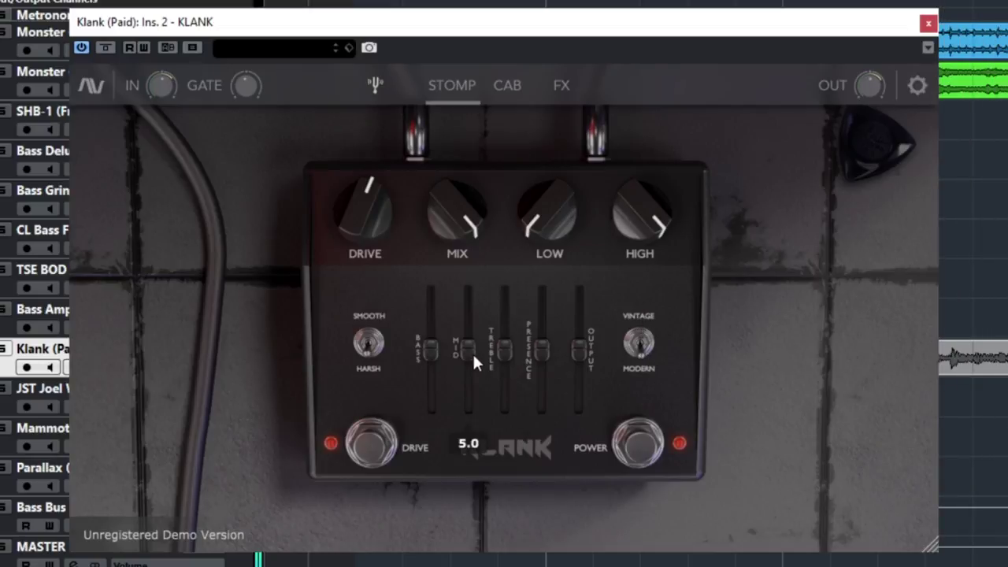
# Lower KLANK's Mid slightly below centre, set Treble to 6 and Presence a little higher, and leave Bass at 5
pyautogui.moveTo(473, 353); pyautogui.dragTo(540, 335)
pyautogui.click(432, 352)
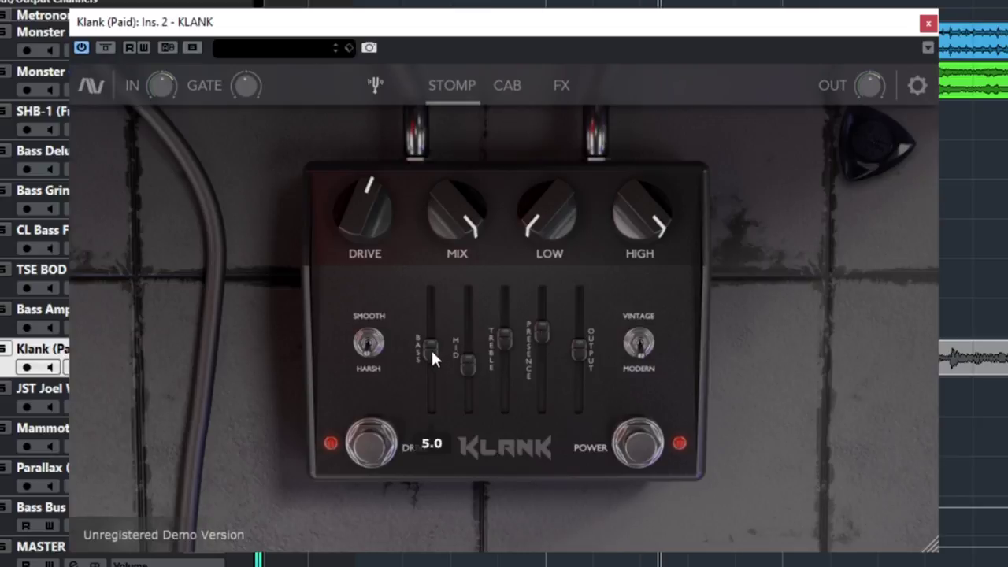
pyautogui.moveTo(468, 366)
pyautogui.mouseDown()
pyautogui.moveTo(470, 444)
pyautogui.moveTo(479, 360)
pyautogui.mouseUp()
# Load SC-BassVol1-Chilaquiles in the dual cab loader's first slot and SC-BassVol1-Barbacoa in the second
pyautogui.click(507, 85)
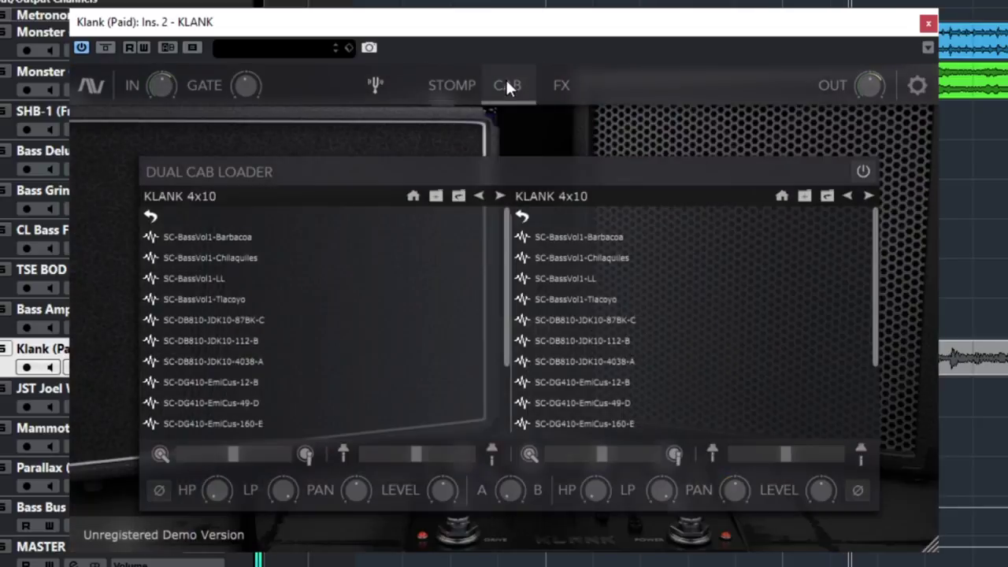
pyautogui.click(236, 237)
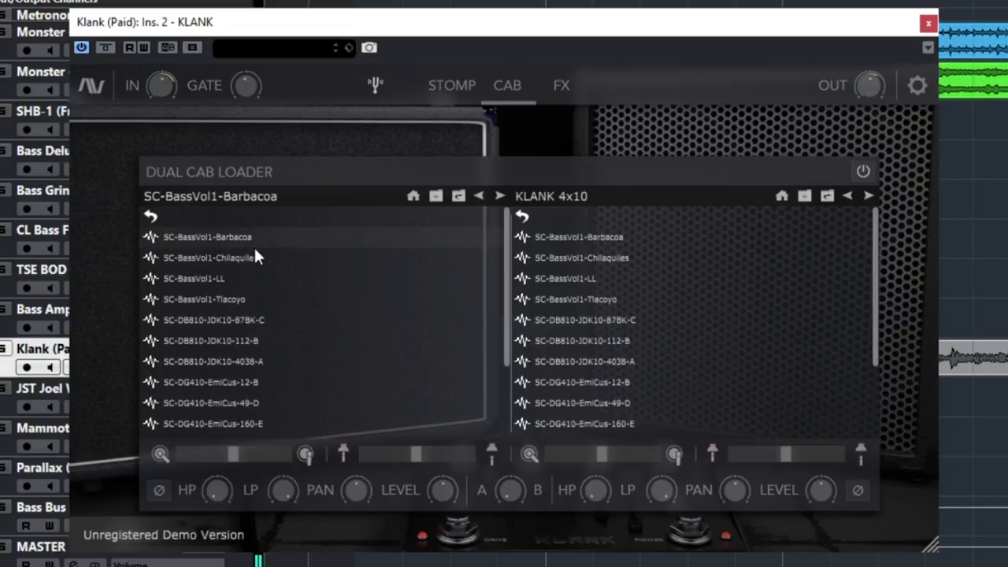
pyautogui.click(253, 257)
pyautogui.click(558, 238)
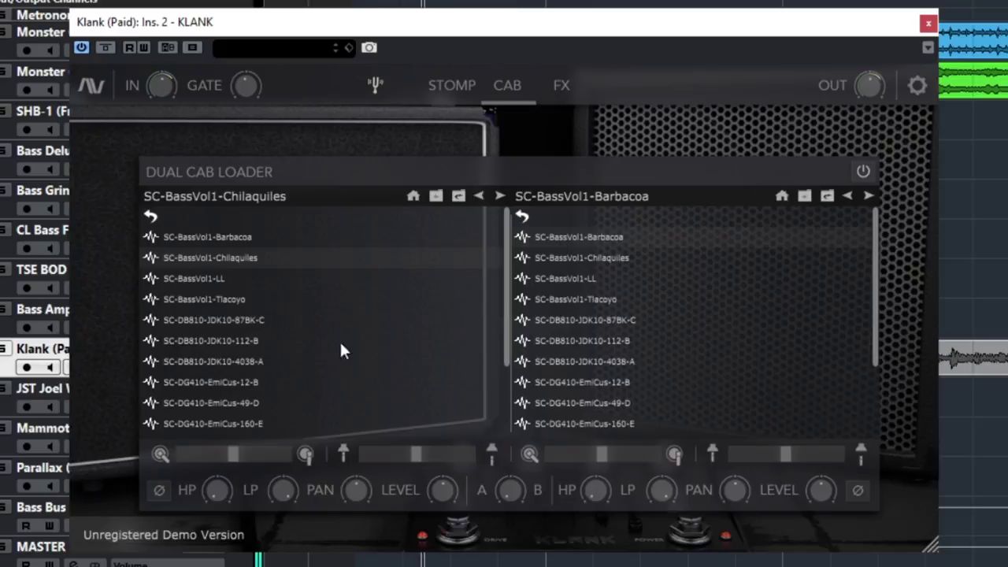
# Audition Barbacoa, Tlacoyo, SC-DB810-JDK10-87BK-C and Chilaquiles in the first cab slot, and settle on SC-BassVol1-LL
pyautogui.click(207, 237)
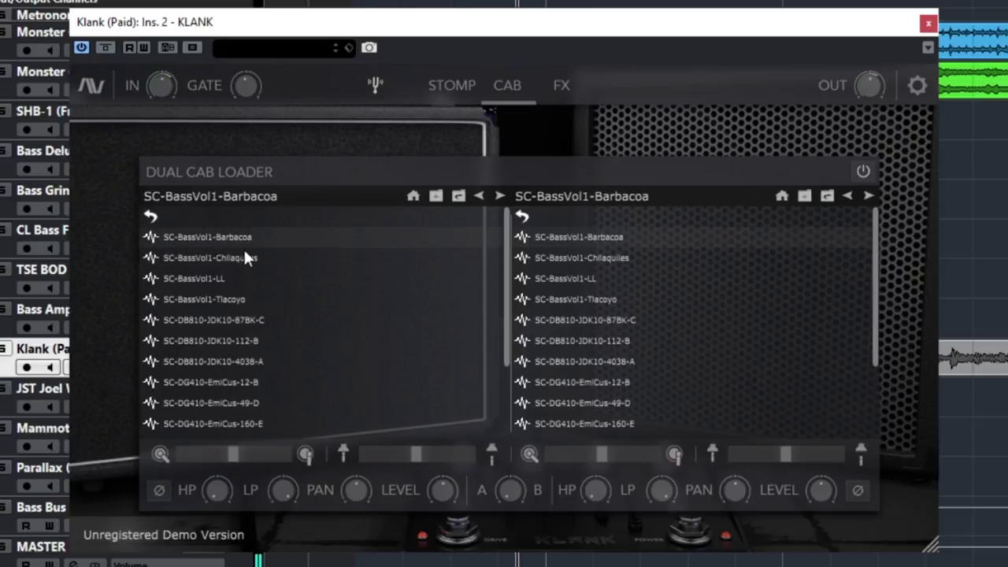
pyautogui.click(220, 300)
pyautogui.click(228, 319)
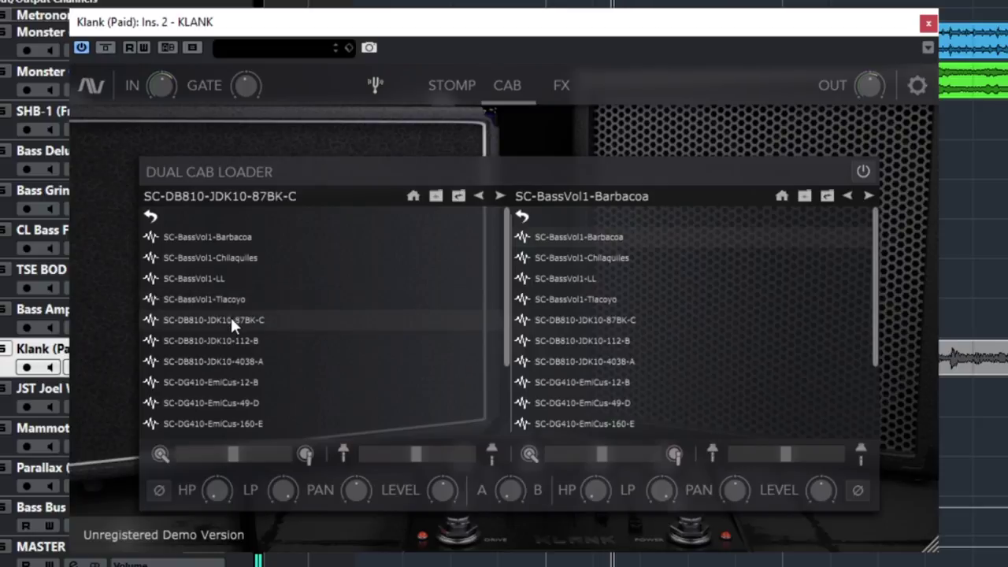
pyautogui.click(217, 260)
pyautogui.click(219, 233)
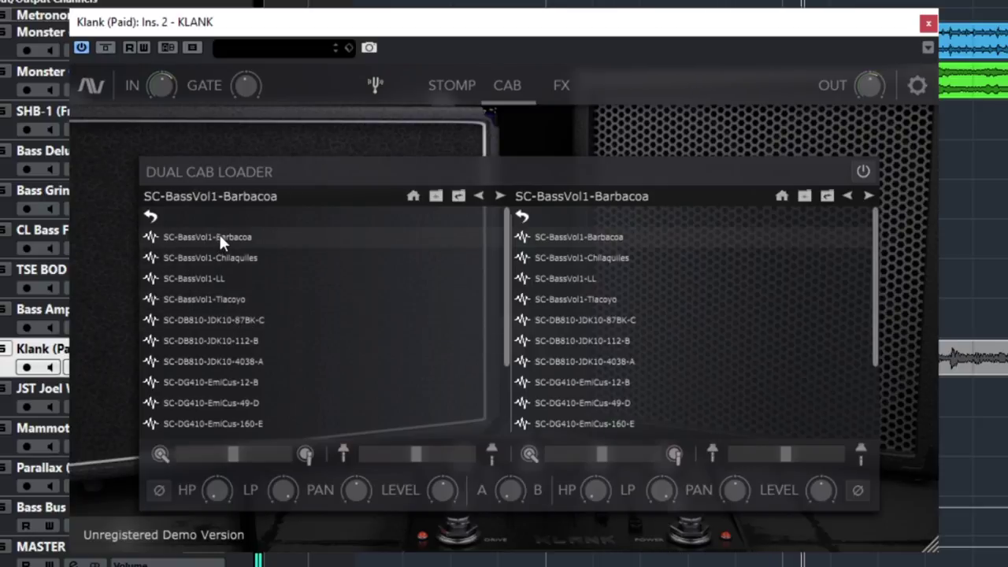
pyautogui.click(206, 279)
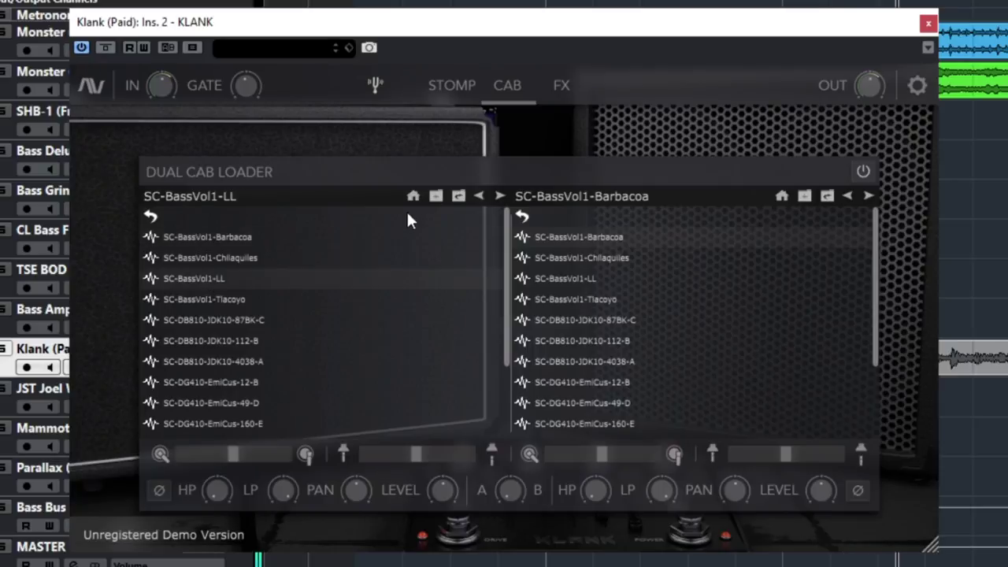
# Turn on KLANK's Kompressor and EQ, cut the 500 band deeply, and boost 1k and 2k slightly
pyautogui.click(560, 85)
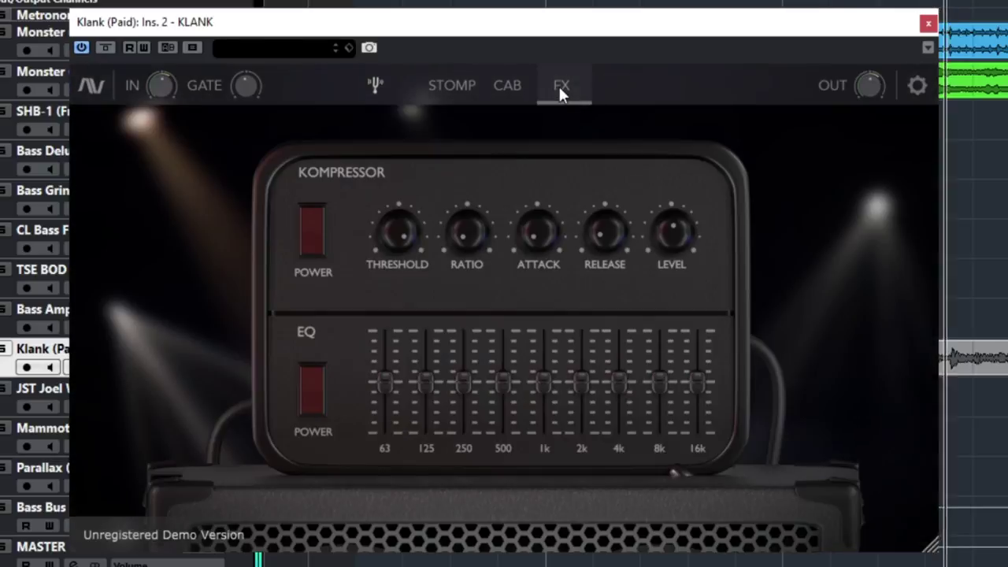
pyautogui.click(312, 229)
pyautogui.click(310, 382)
pyautogui.moveTo(501, 383); pyautogui.dragTo(501, 428)
pyautogui.moveTo(572, 386)
pyautogui.mouseDown()
pyautogui.moveTo(585, 337)
pyautogui.moveTo(585, 363)
pyautogui.moveTo(545, 366)
pyautogui.moveTo(549, 349)
pyautogui.moveTo(547, 367)
pyautogui.moveTo(579, 369)
pyautogui.mouseUp()
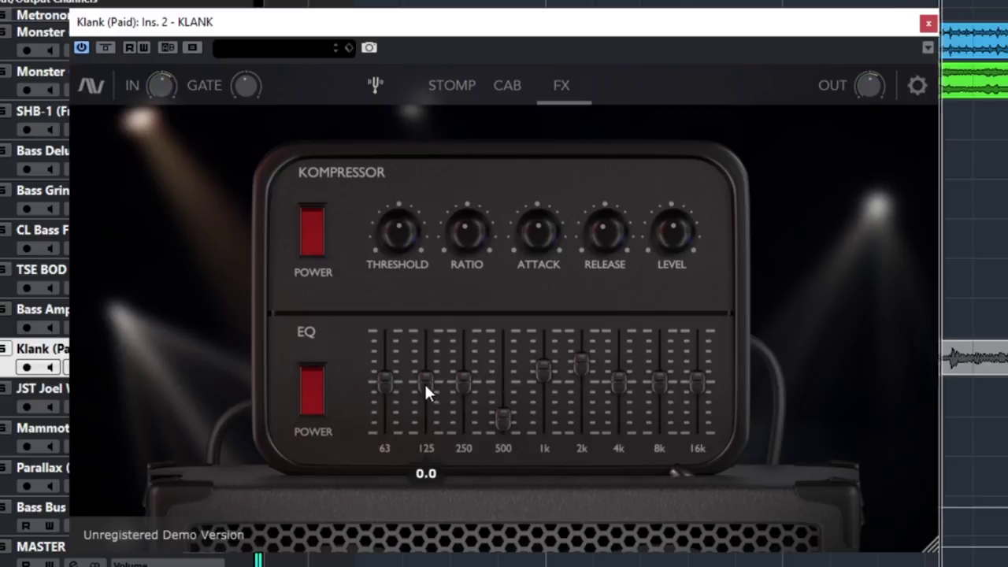
# On the KLANK pedal, raise Bass to about 6 and lower Presence to about 6
pyautogui.click(453, 87)
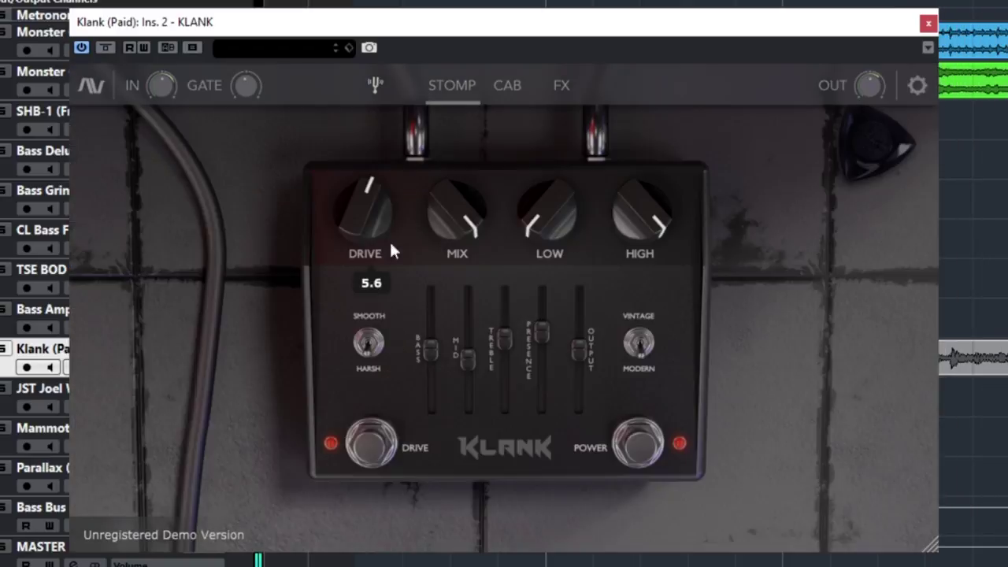
pyautogui.moveTo(436, 355)
pyautogui.moveTo(438, 354); pyautogui.dragTo(477, 362)
pyautogui.click(475, 367)
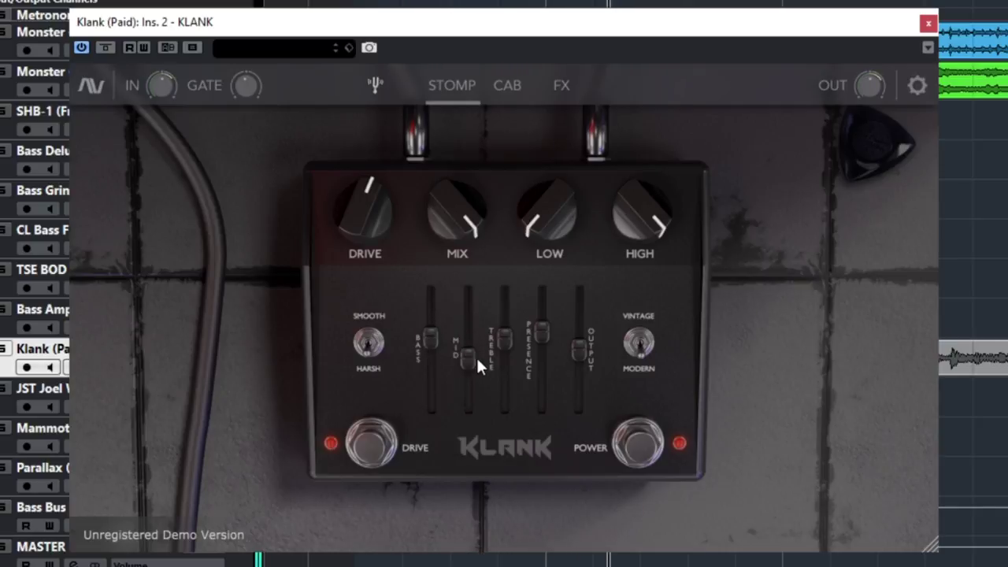
pyautogui.moveTo(542, 331); pyautogui.dragTo(513, 344)
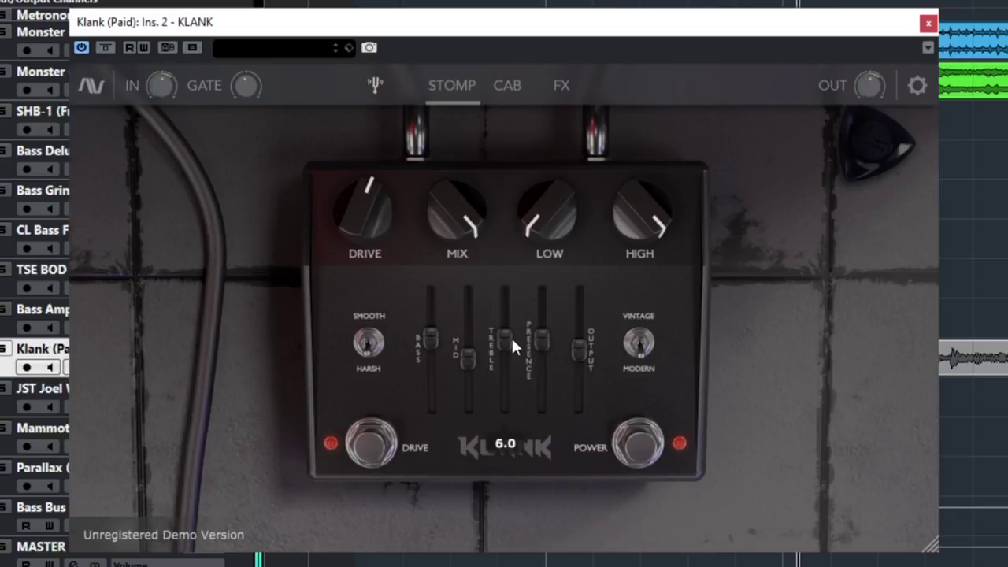
# Try a lower KLANK Mix before returning it to full, raise Drive to just above 6, and adjust the Out level
pyautogui.click(464, 215)
pyautogui.moveTo(465, 208)
pyautogui.mouseDown()
pyautogui.moveTo(464, 236)
pyautogui.moveTo(457, 225)
pyautogui.mouseUp()
pyautogui.moveTo(372, 193)
pyautogui.mouseDown()
pyautogui.moveTo(350, 192)
pyautogui.moveTo(356, 234)
pyautogui.moveTo(360, 202)
pyautogui.mouseUp()
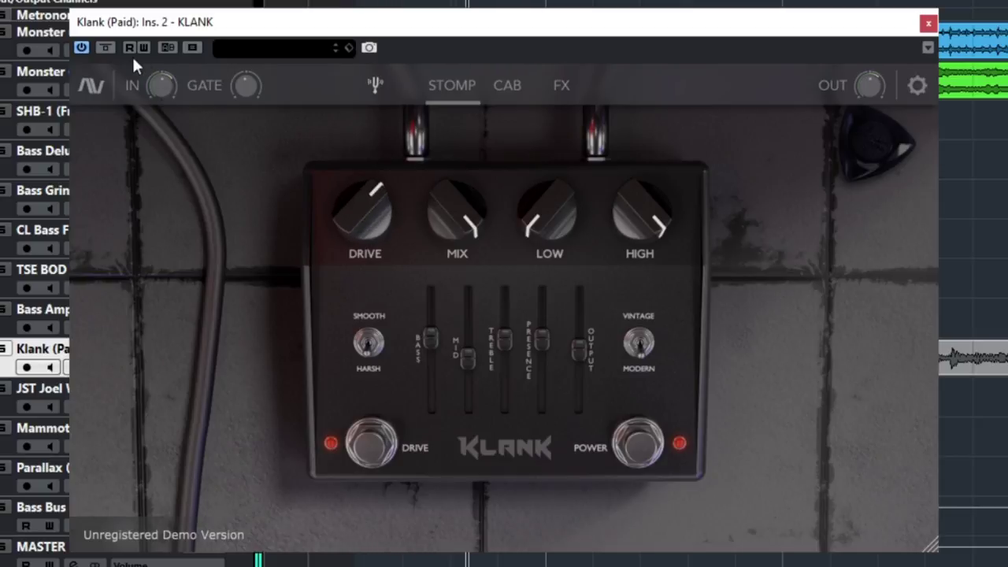
pyautogui.moveTo(869, 85); pyautogui.dragTo(869, 70)
pyautogui.click(864, 86)
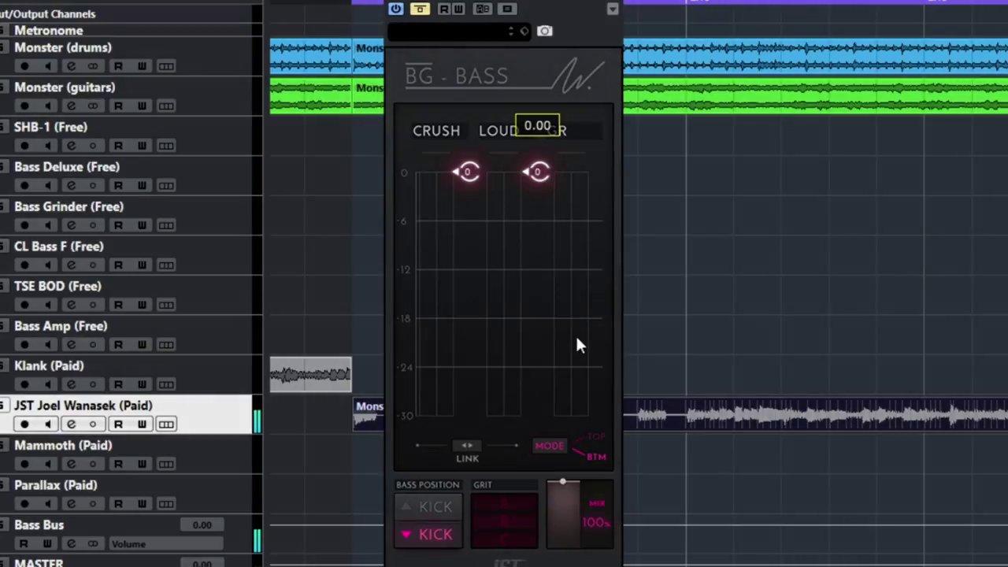
# Take BG-Bass out of bypass, set Crush to -4 in BTM mode, and set linked Crush to -28 and Loud to -18 in TOP mode
pyautogui.click(423, 8)
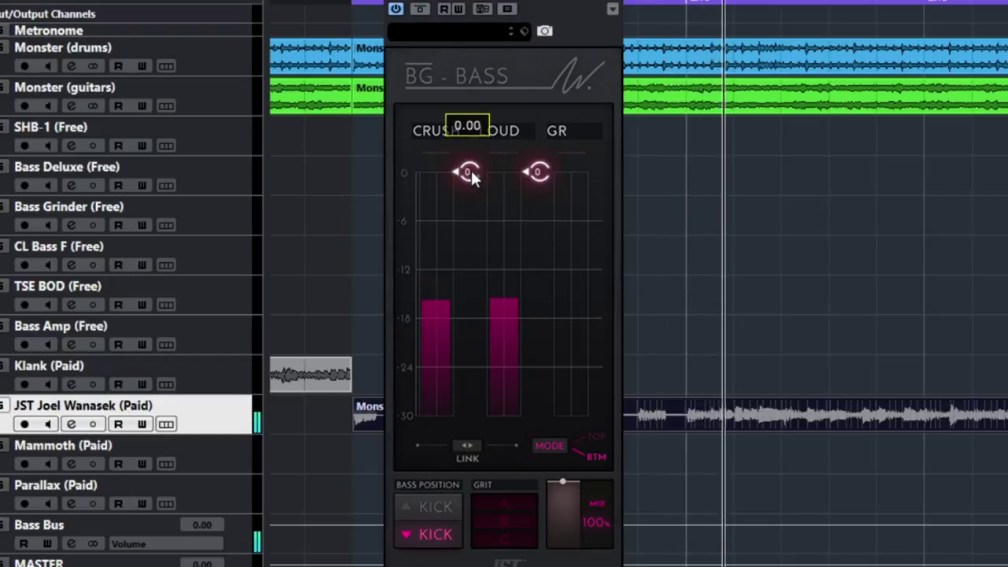
pyautogui.moveTo(471, 175)
pyautogui.mouseDown()
pyautogui.moveTo(459, 281)
pyautogui.moveTo(466, 185)
pyautogui.mouseUp()
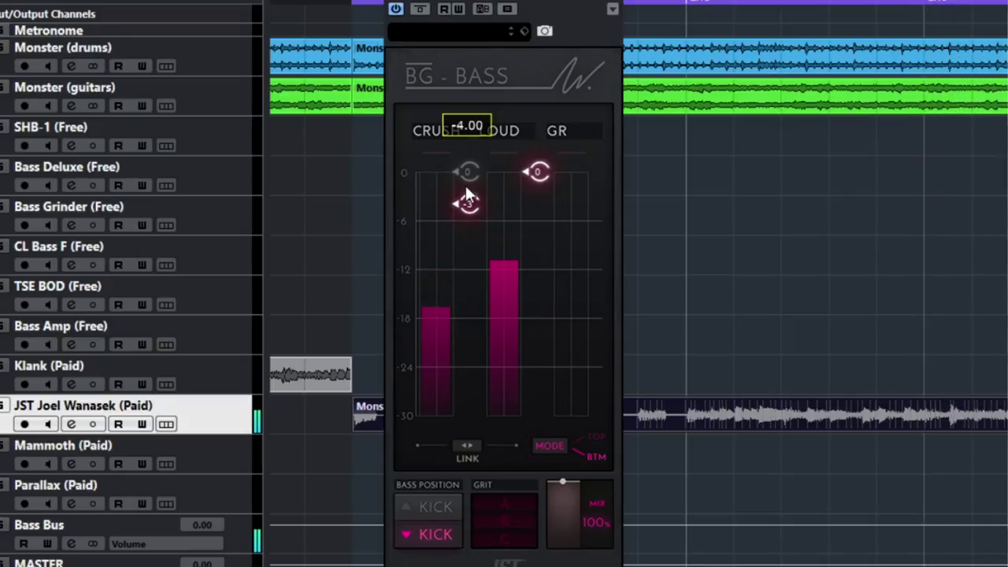
pyautogui.click(549, 453)
pyautogui.moveTo(473, 189); pyautogui.dragTo(476, 240)
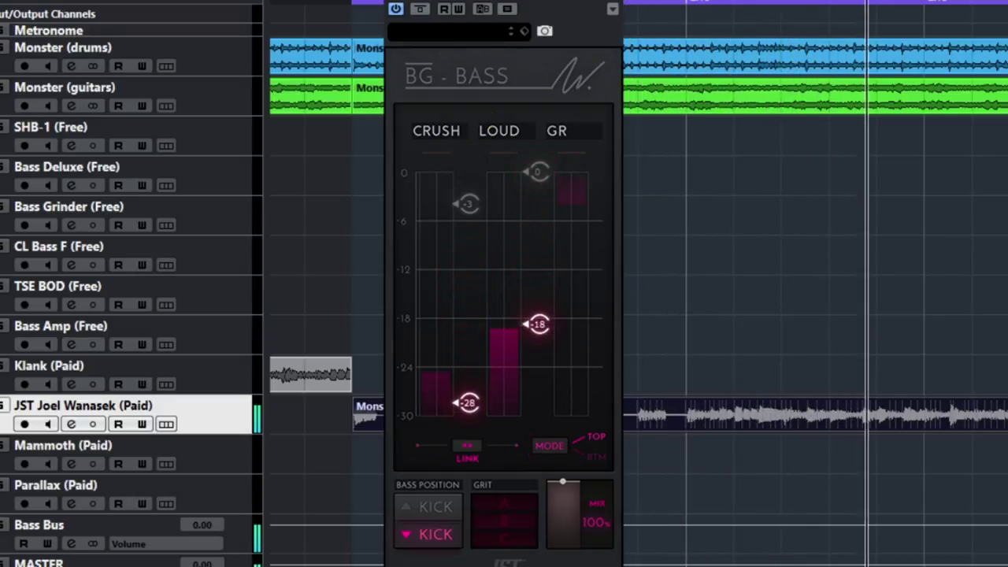
# In BTM mode, set BG-Bass's Crush to about -16 and Loud to about -12, and unlink the two sliders
pyautogui.click(468, 451)
pyautogui.click(549, 447)
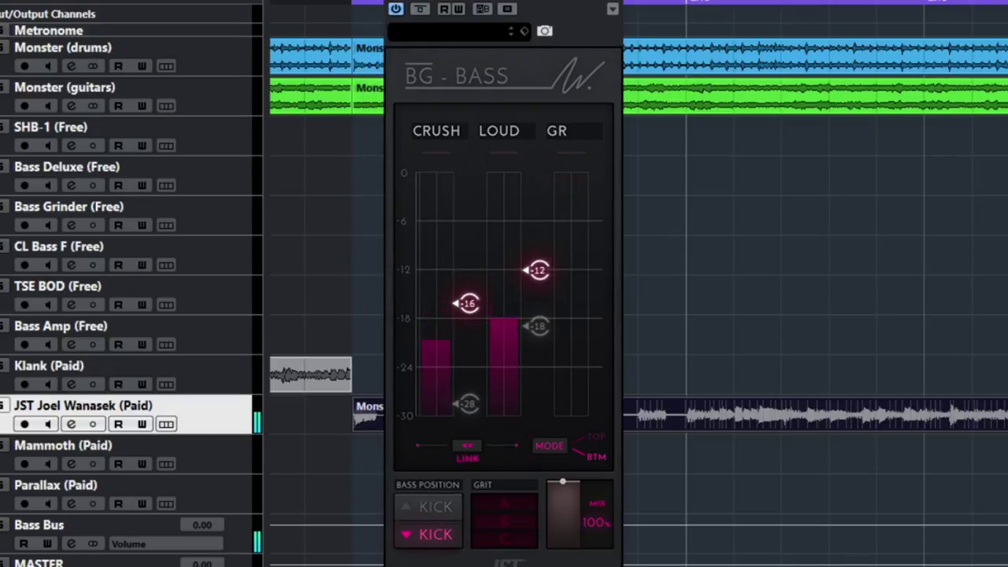
pyautogui.click(465, 458)
# Switch on Grit A and return BG-Bass to TOP mode
pyautogui.moveTo(484, 502); pyautogui.dragTo(514, 503)
pyautogui.click(543, 453)
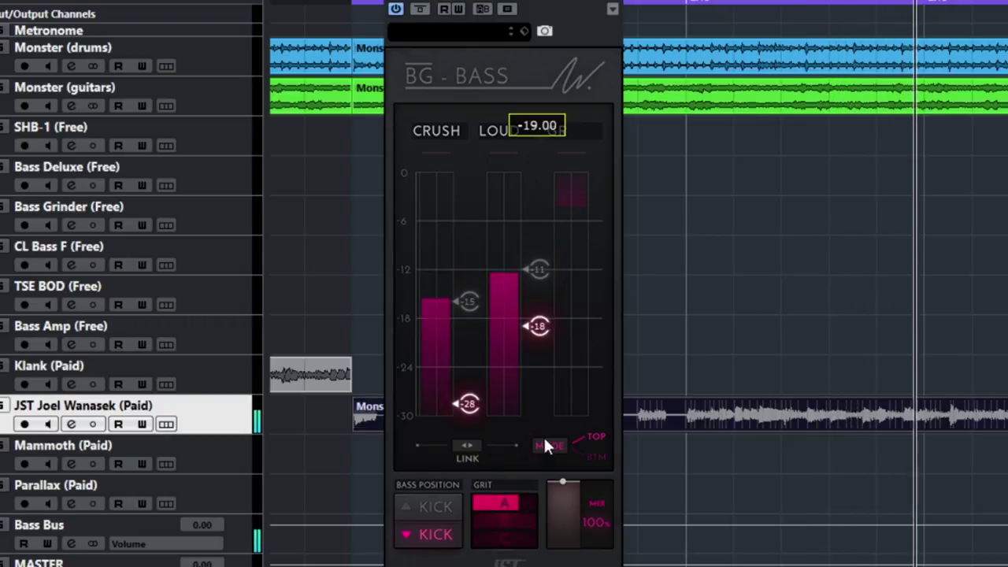
# Raise BG-Bass's Loud to about -13 in TOP mode, and set Grit B to 81 in BTM mode
pyautogui.moveTo(541, 326); pyautogui.dragTo(542, 288)
pyautogui.click(544, 449)
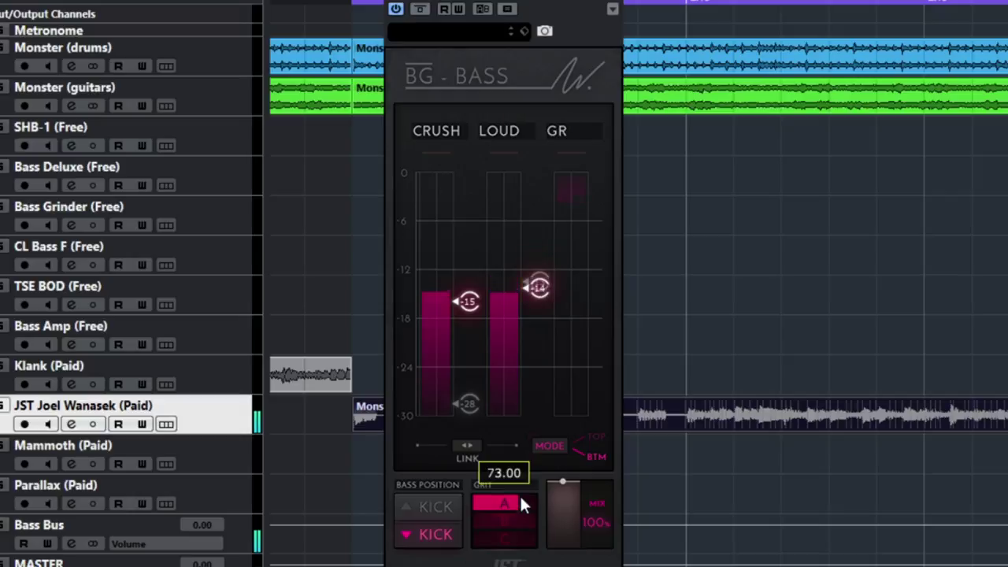
pyautogui.moveTo(494, 510); pyautogui.dragTo(522, 517)
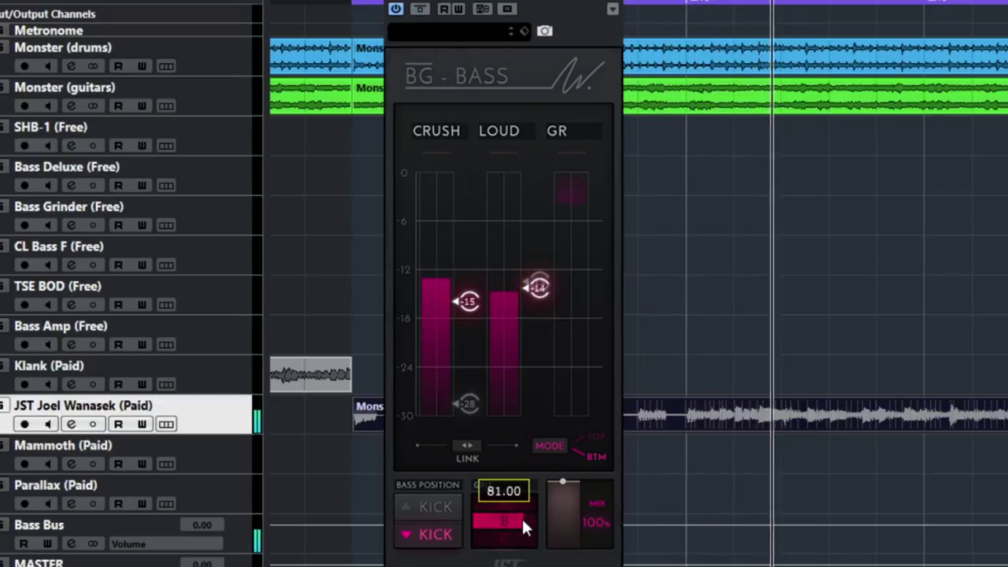
# In BTM mode, try Loud at about -9 before settling near -11, and switch on Grit C
pyautogui.moveTo(540, 287); pyautogui.dragTo(538, 247)
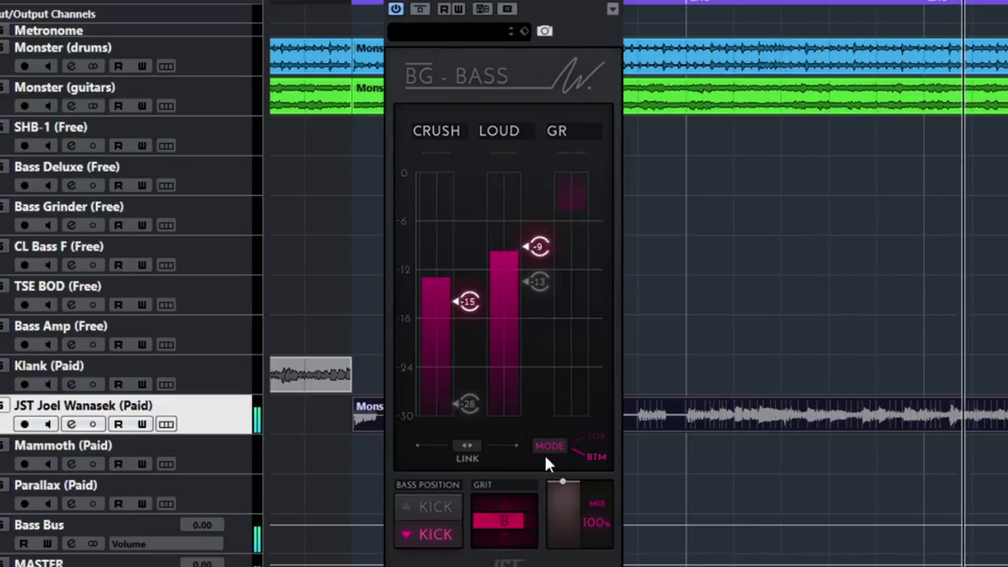
pyautogui.moveTo(561, 483)
pyautogui.mouseDown()
pyautogui.moveTo(561, 560)
pyautogui.moveTo(562, 481)
pyautogui.mouseUp()
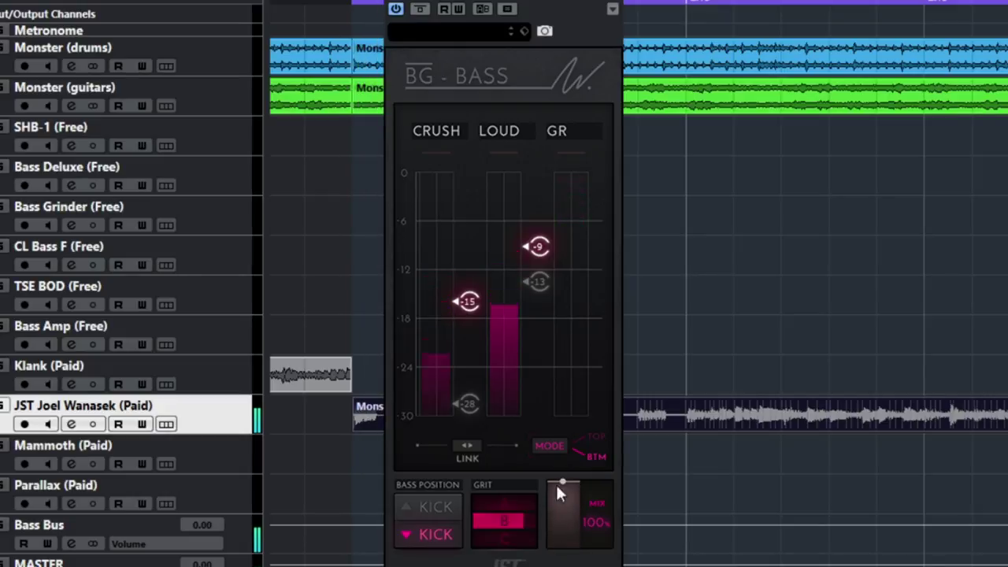
pyautogui.moveTo(516, 423)
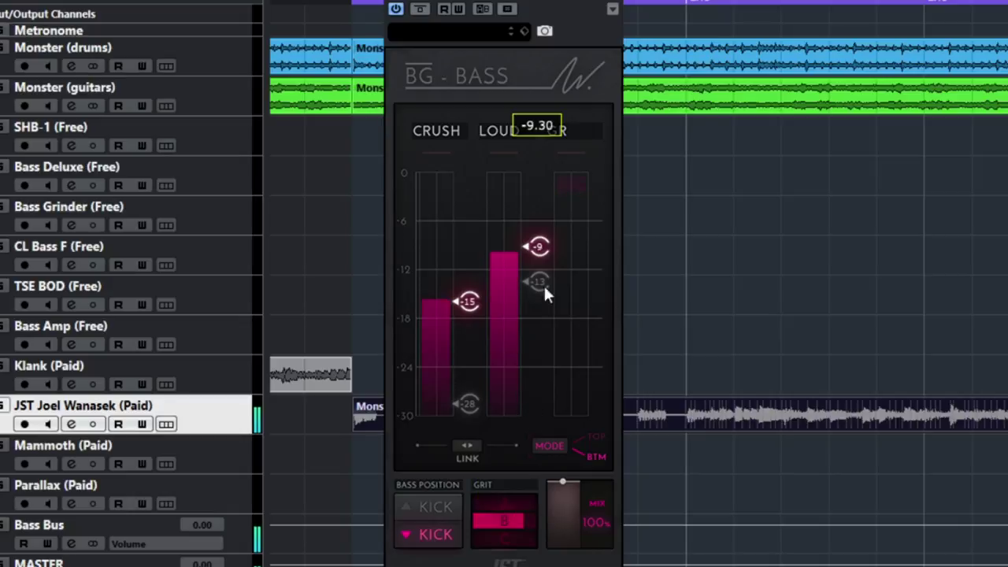
pyautogui.moveTo(545, 246)
pyautogui.mouseDown()
pyautogui.moveTo(542, 257)
pyautogui.moveTo(545, 241)
pyautogui.mouseUp()
pyautogui.moveTo(485, 540); pyautogui.dragTo(515, 543)
# In TOP mode, set Crush to -29.90 and Loud to about -9, and raise Grit C slightly
pyautogui.click(550, 451)
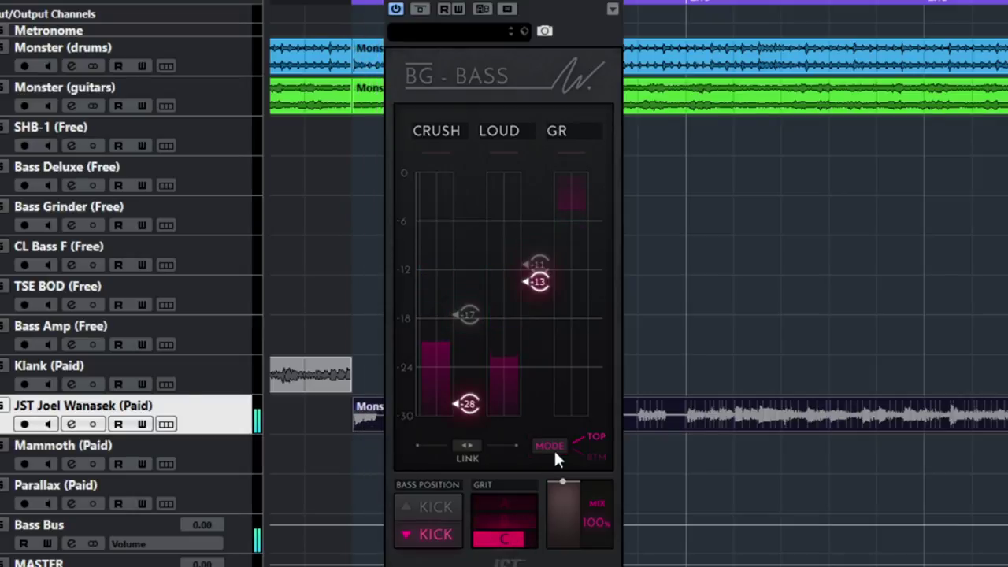
pyautogui.moveTo(539, 280); pyautogui.dragTo(546, 252)
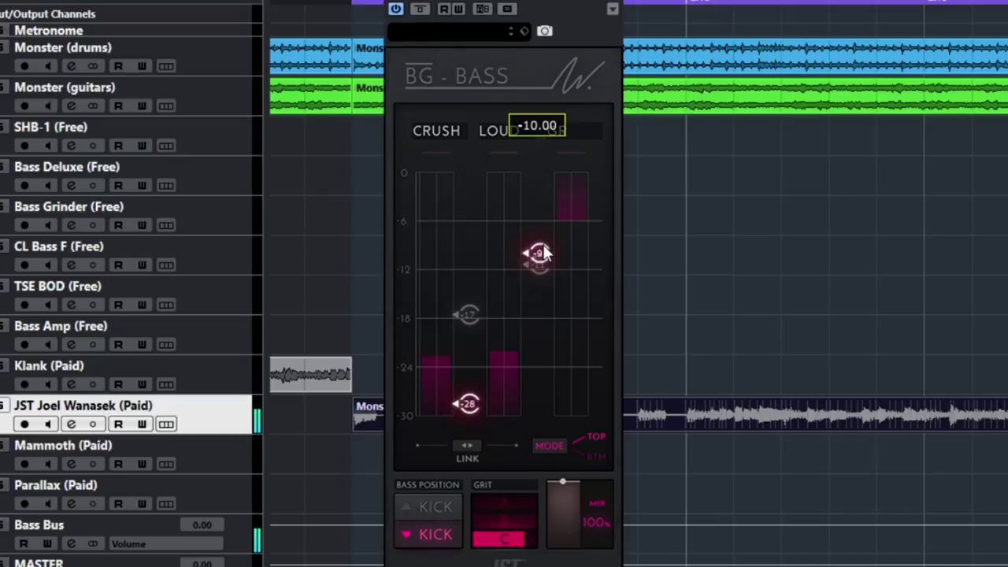
pyautogui.moveTo(468, 405); pyautogui.dragTo(467, 443)
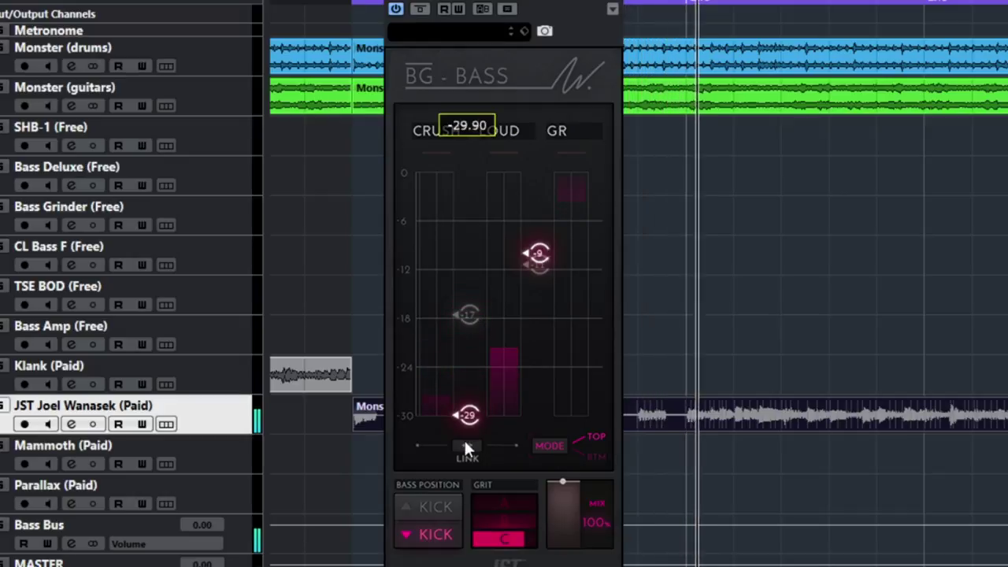
pyautogui.moveTo(538, 254)
pyautogui.mouseDown()
pyautogui.moveTo(536, 265)
pyautogui.moveTo(538, 217)
pyautogui.moveTo(536, 268)
pyautogui.moveTo(534, 249)
pyautogui.mouseUp()
pyautogui.moveTo(515, 540)
pyautogui.mouseDown()
pyautogui.moveTo(483, 541)
pyautogui.moveTo(533, 540)
pyautogui.mouseUp()
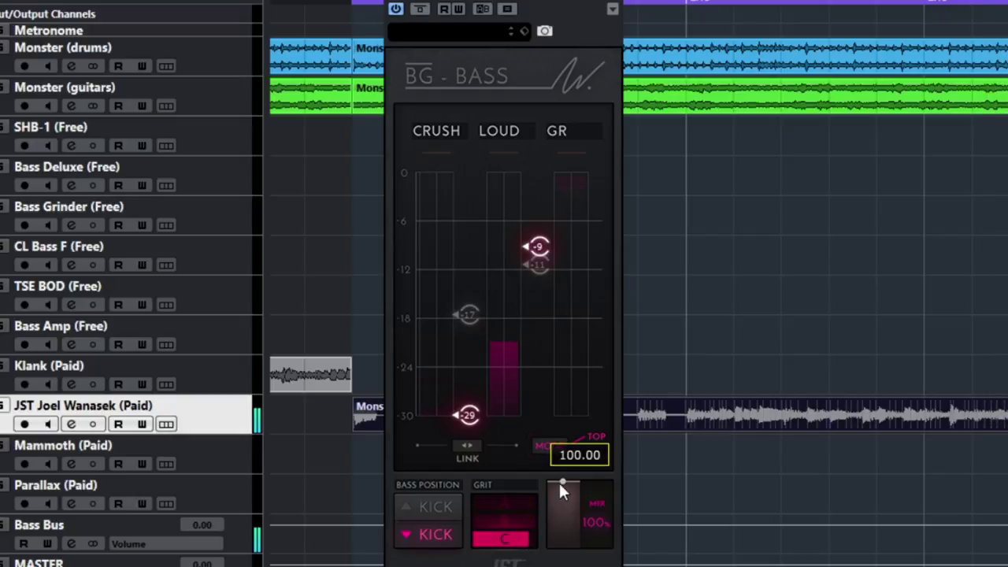
# Set BG-Bass's Mix to 68% and Grit B to 71, and raise Loud in BTM mode
pyautogui.moveTo(559, 482); pyautogui.dragTo(559, 504)
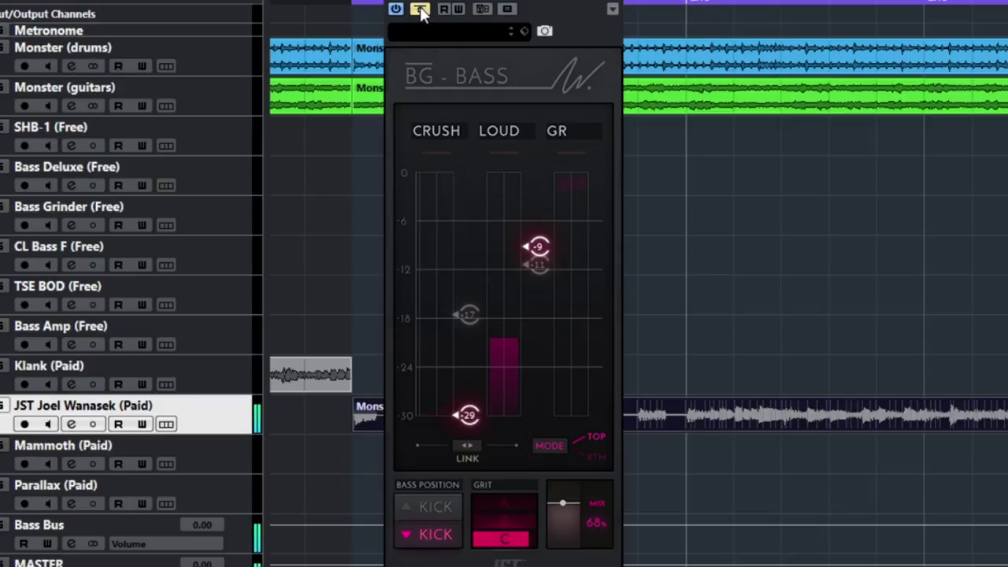
pyautogui.moveTo(530, 522)
pyautogui.mouseDown()
pyautogui.moveTo(490, 539)
pyautogui.moveTo(505, 536)
pyautogui.moveTo(517, 502)
pyautogui.moveTo(494, 501)
pyautogui.moveTo(516, 498)
pyautogui.moveTo(520, 529)
pyautogui.moveTo(512, 518)
pyautogui.mouseUp()
pyautogui.doubleClick(498, 501)
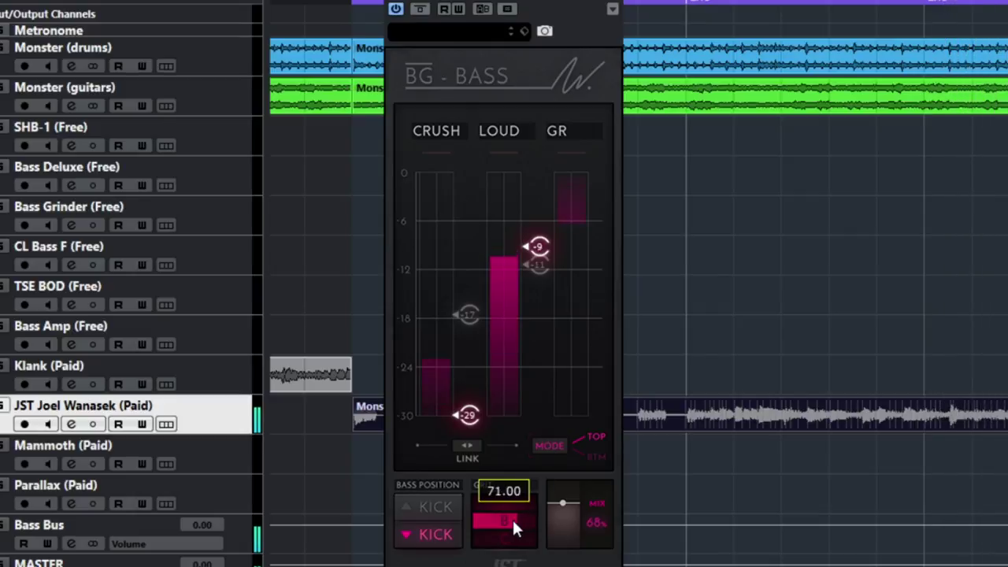
pyautogui.click(548, 445)
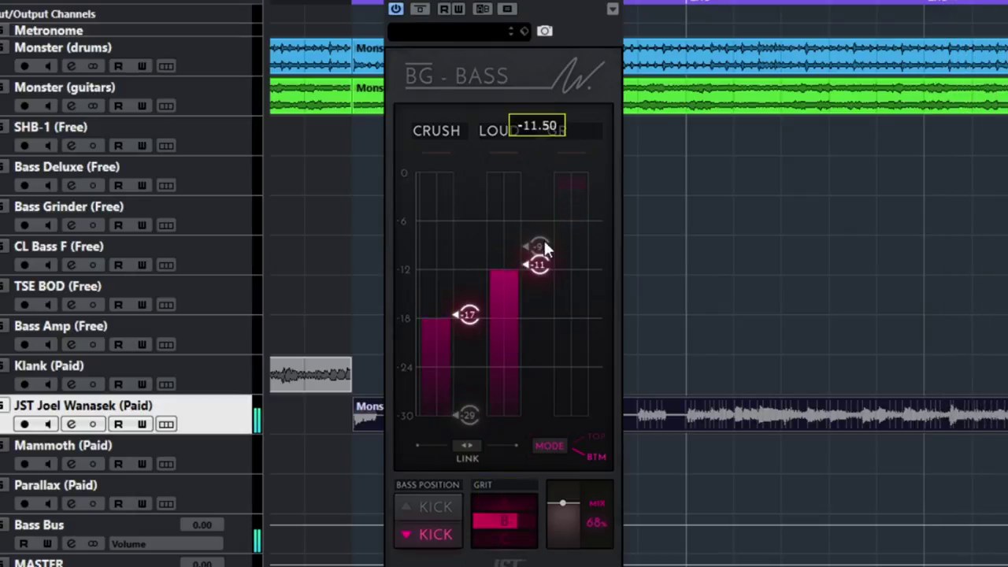
pyautogui.moveTo(539, 263); pyautogui.dragTo(541, 206)
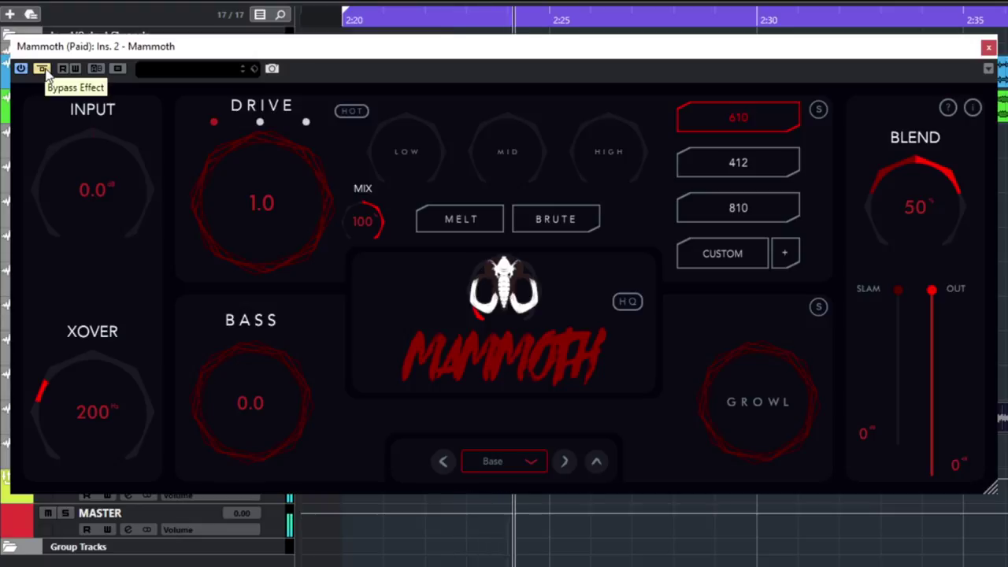
# Set Mammoth's Input to 3.4 dB, Drive to 8.0, Bass to 0.8 and Xover to 398 Hz
pyautogui.moveTo(57, 166)
pyautogui.mouseDown()
pyautogui.moveTo(59, 119)
pyautogui.moveTo(54, 151)
pyautogui.mouseUp()
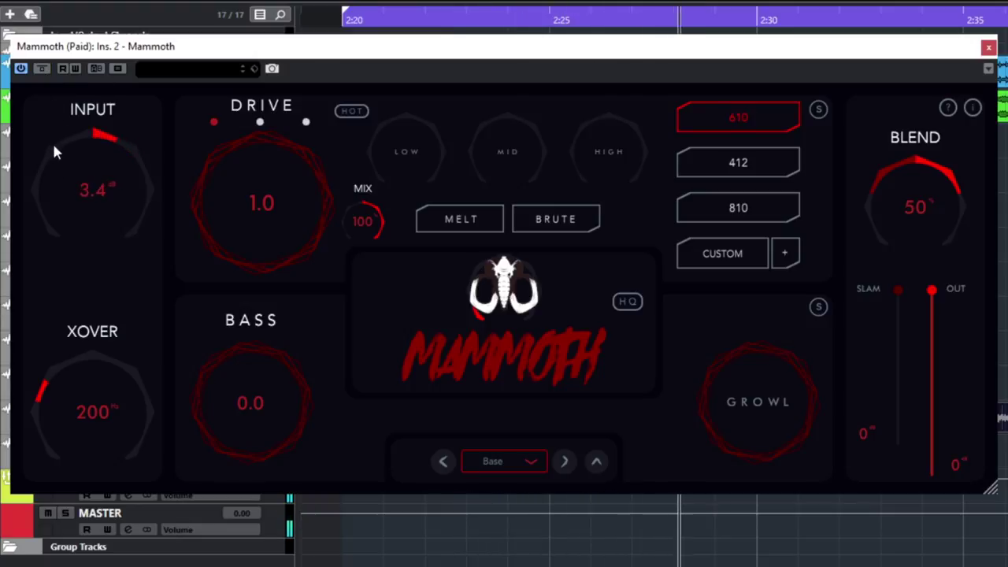
pyautogui.moveTo(214, 158); pyautogui.dragTo(241, 83)
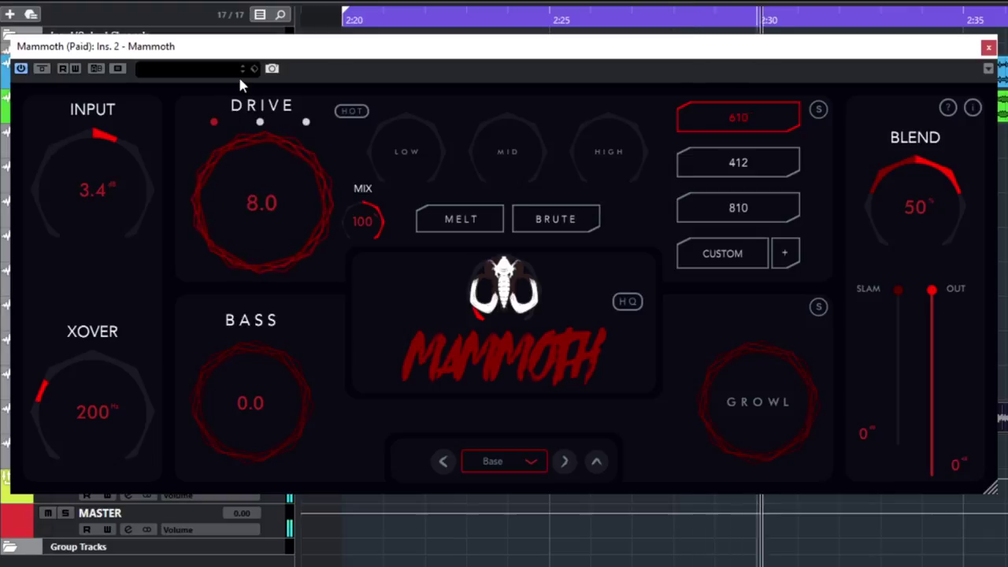
pyautogui.moveTo(225, 392); pyautogui.dragTo(187, 394)
pyautogui.moveTo(88, 393); pyautogui.dragTo(76, 345)
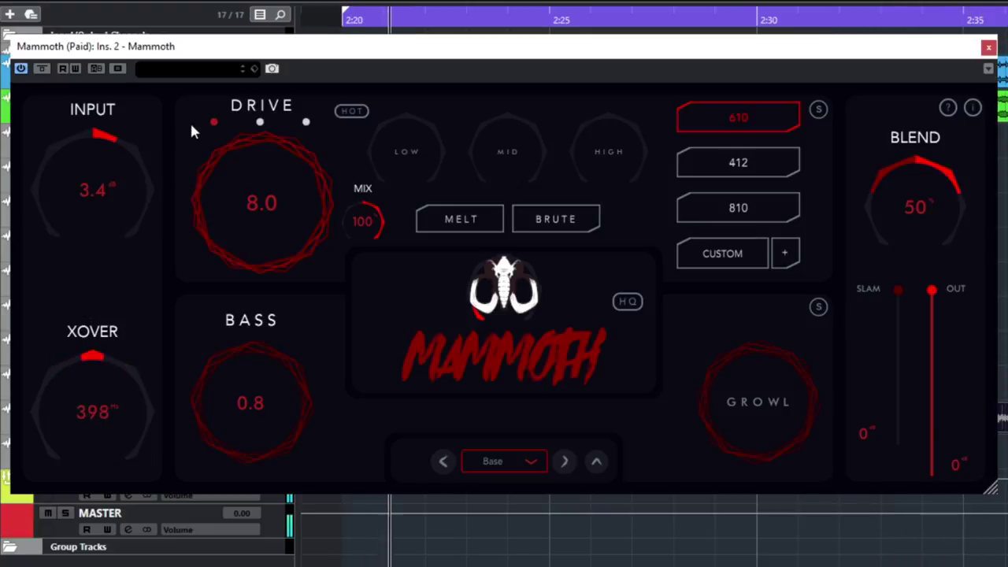
# Compare Mammoth's three Drive modes, keep the blue third mode, and raise Drive to 12.5
pyautogui.click(260, 122)
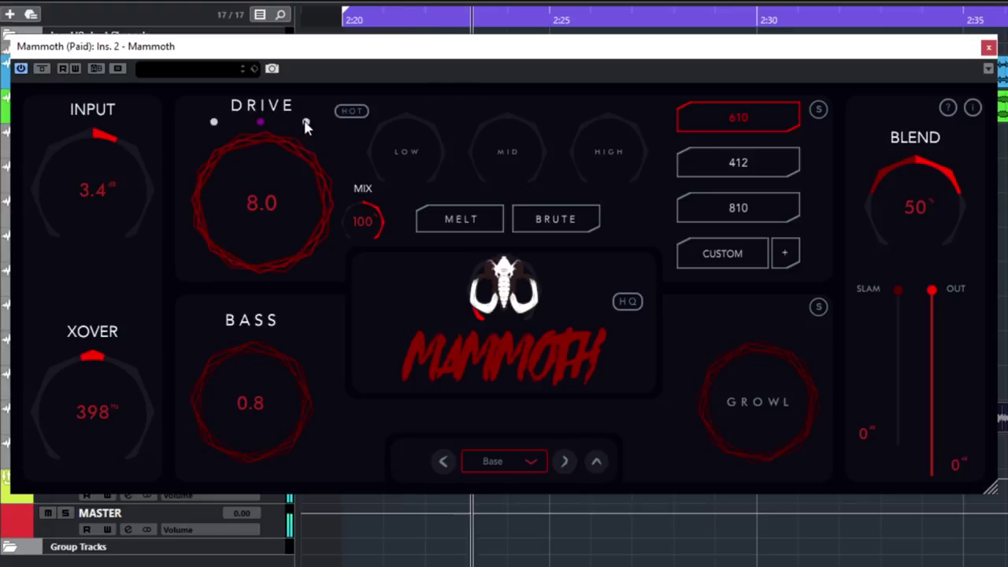
pyautogui.click(305, 122)
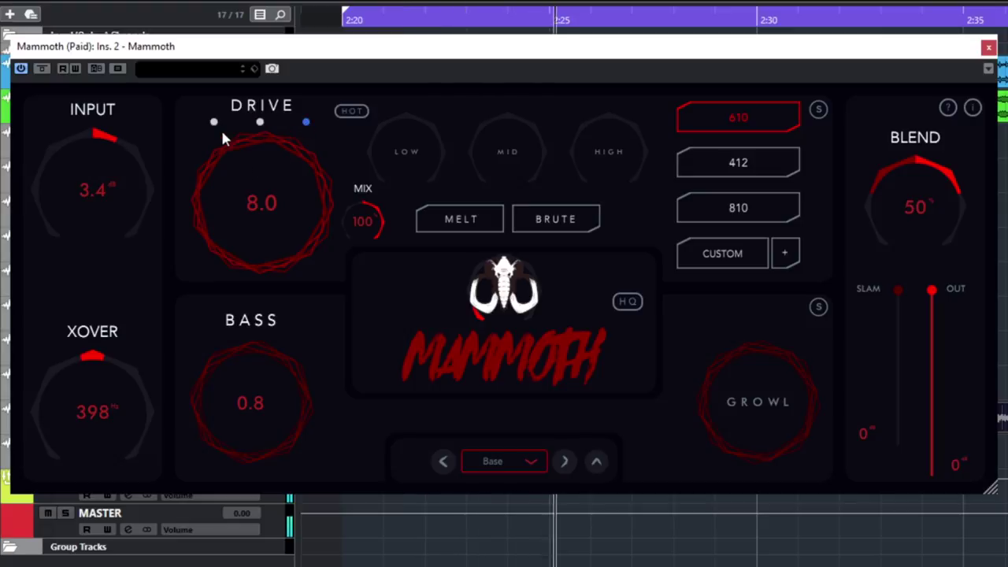
pyautogui.click(213, 122)
pyautogui.click(305, 122)
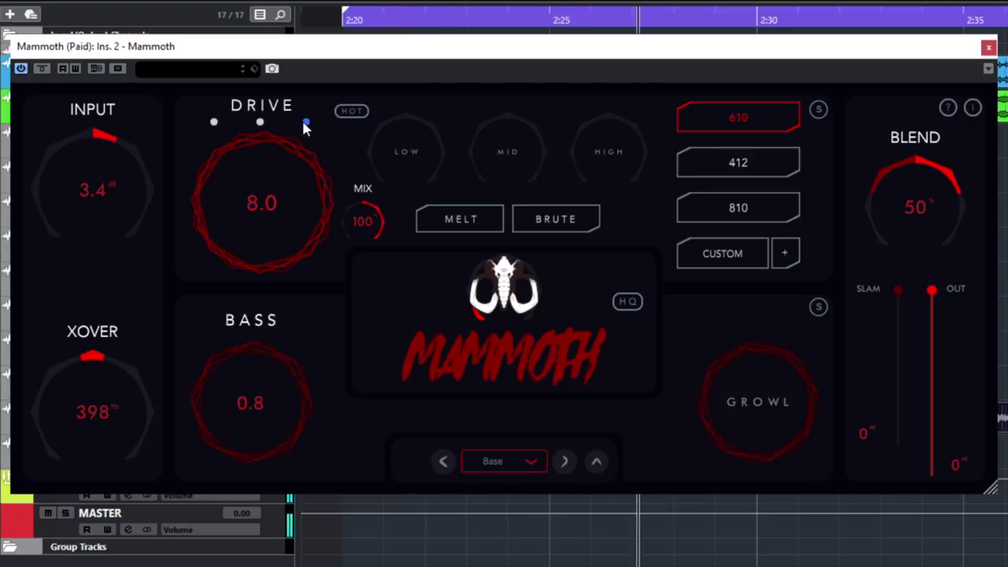
pyautogui.moveTo(237, 174); pyautogui.dragTo(244, 132)
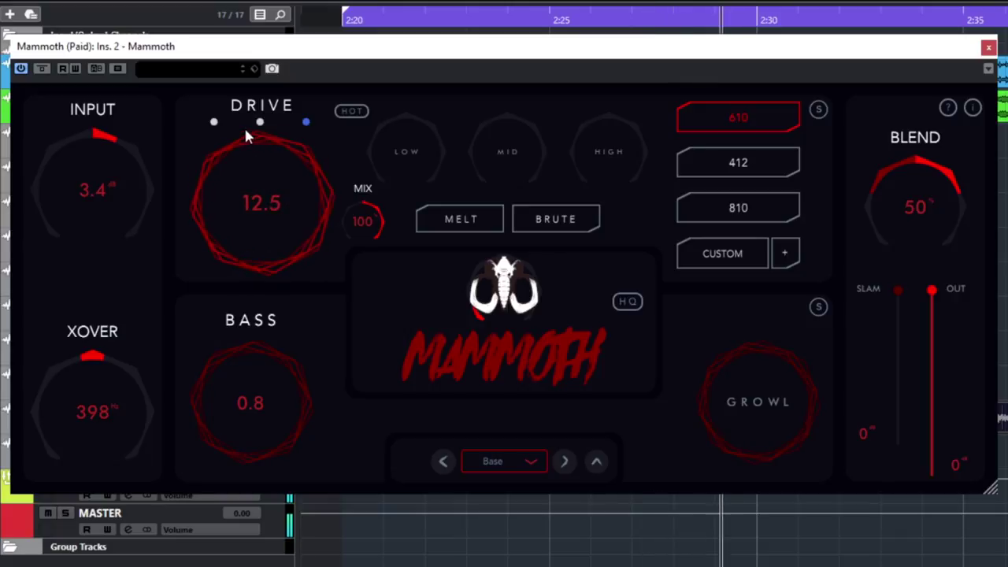
# Reset Mammoth's Bass level to 0.0
pyautogui.scroll(-6, 232, 384)
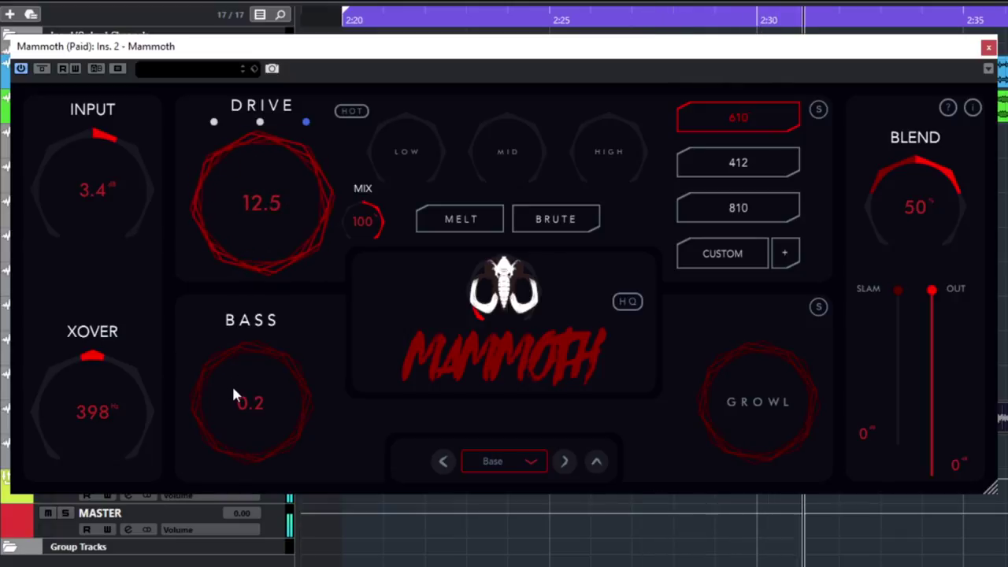
pyautogui.doubleClick(231, 385)
pyautogui.write('0.0')
pyautogui.press('Return')
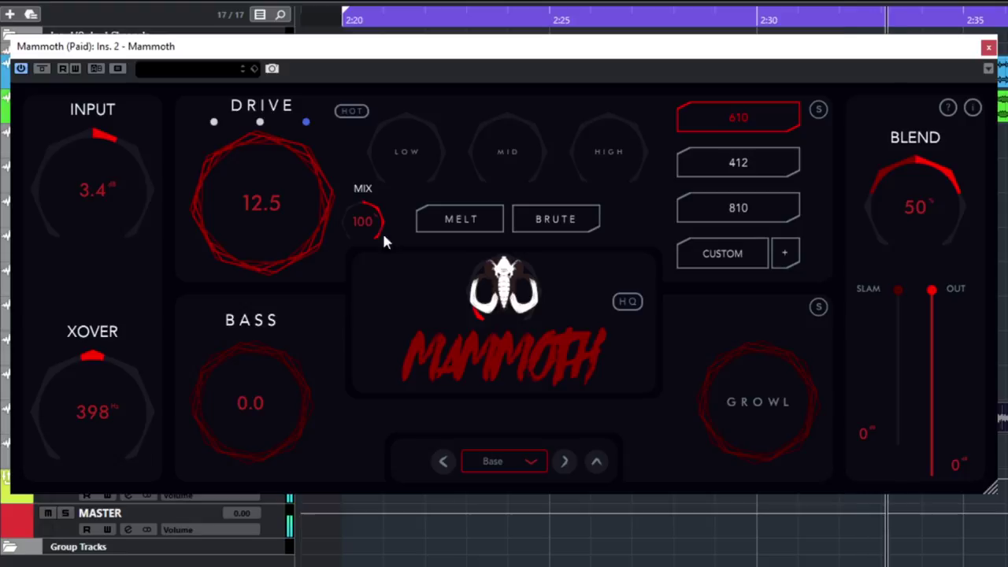
# Enable Hot and shape Mammoth's EQ with a slight Low boost, a Mid cut and a small High boost
pyautogui.moveTo(402, 138); pyautogui.dragTo(392, 158)
pyautogui.press('space')
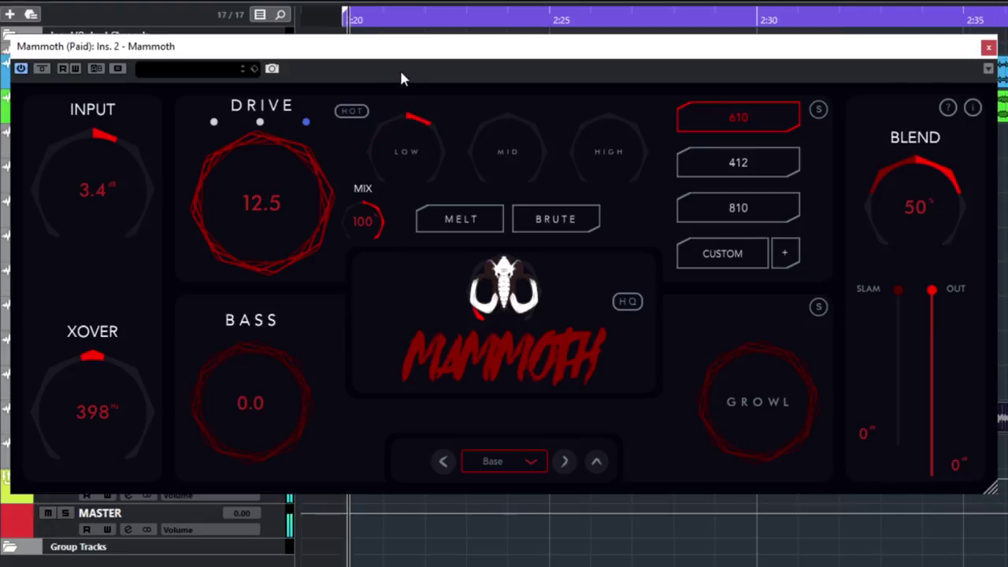
pyautogui.click(351, 111)
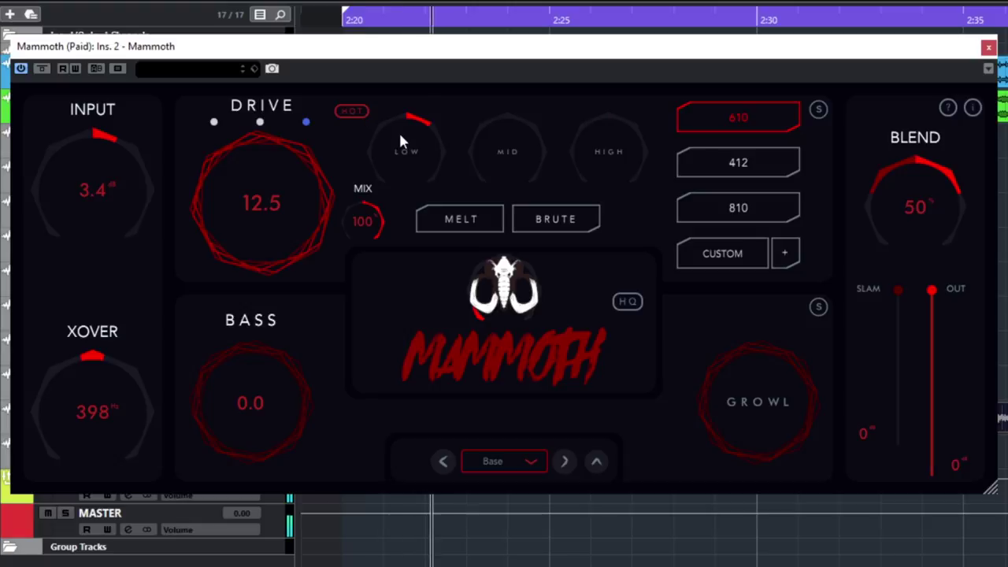
pyautogui.moveTo(493, 153)
pyautogui.mouseDown()
pyautogui.moveTo(476, 214)
pyautogui.moveTo(481, 157)
pyautogui.mouseUp()
pyautogui.moveTo(587, 140); pyautogui.dragTo(575, 120)
pyautogui.moveTo(483, 138); pyautogui.dragTo(483, 157)
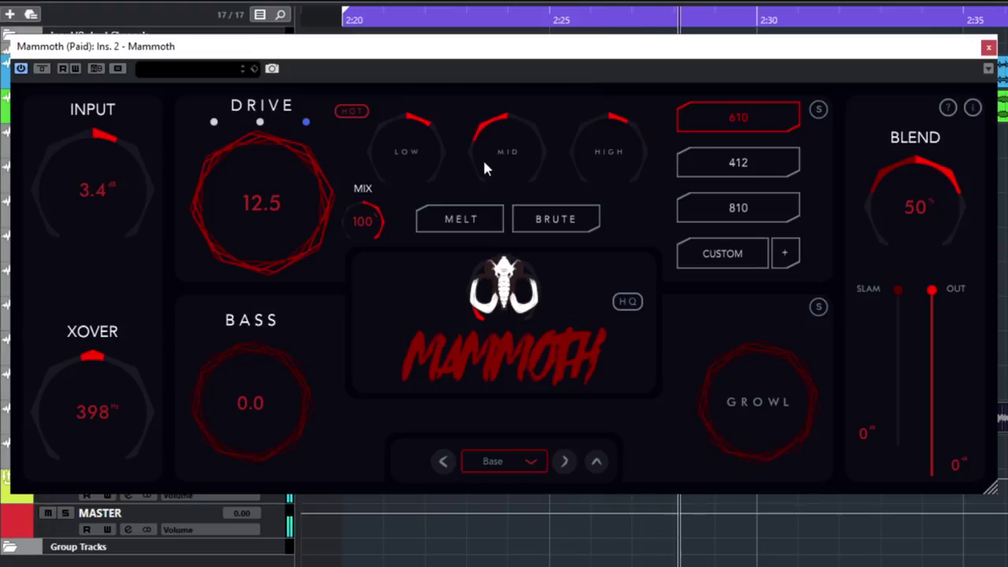
# Audition Melt and Brute separately and together, leave both off, and keep the drive Mix at 100%
pyautogui.click(456, 218)
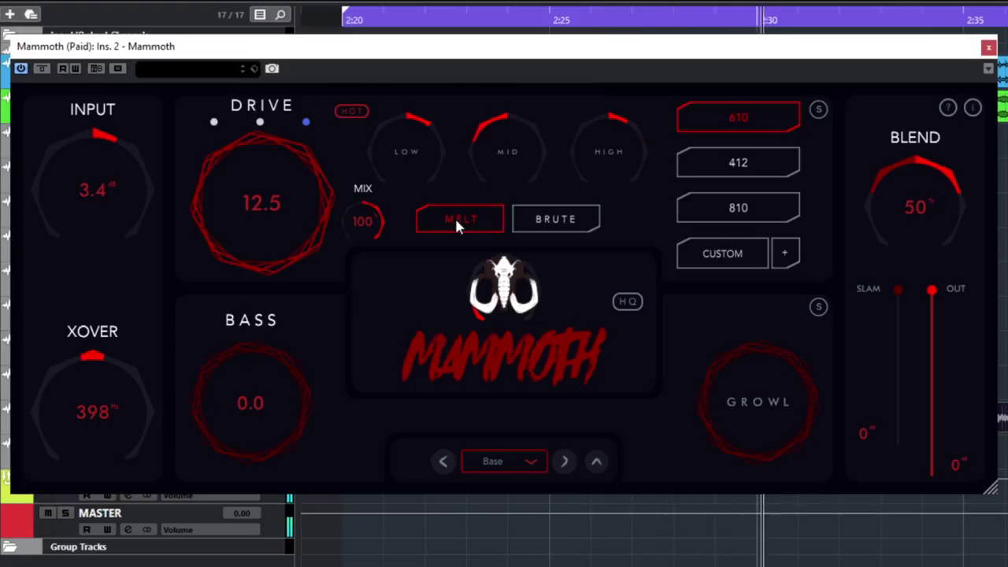
pyautogui.click(457, 219)
pyautogui.click(545, 222)
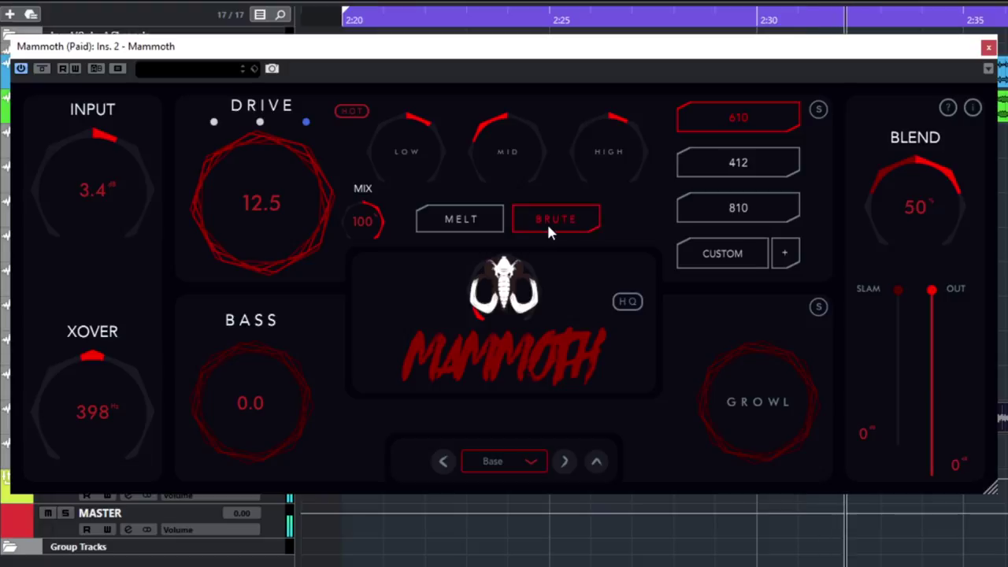
pyautogui.click(479, 222)
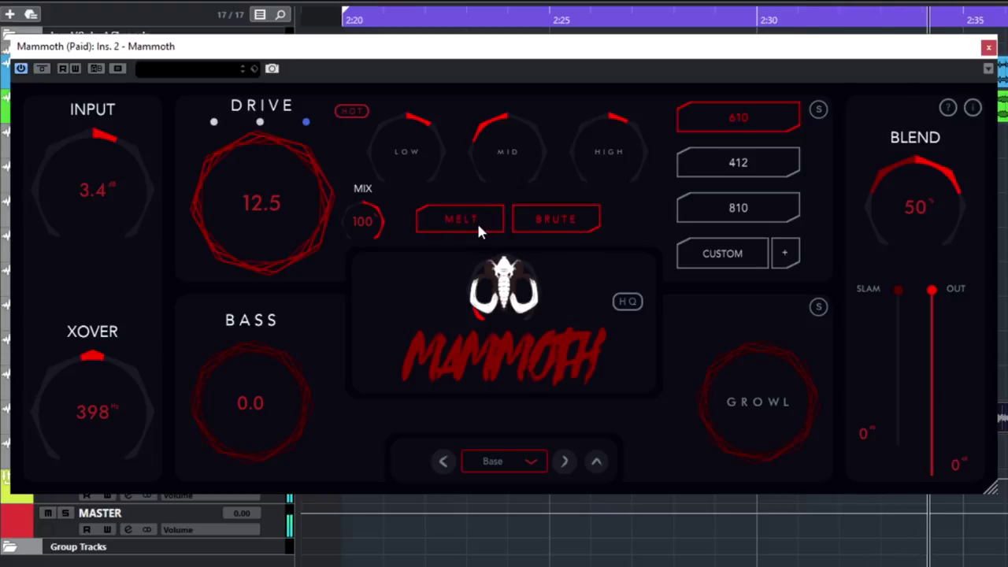
pyautogui.click(476, 217)
pyautogui.click(517, 219)
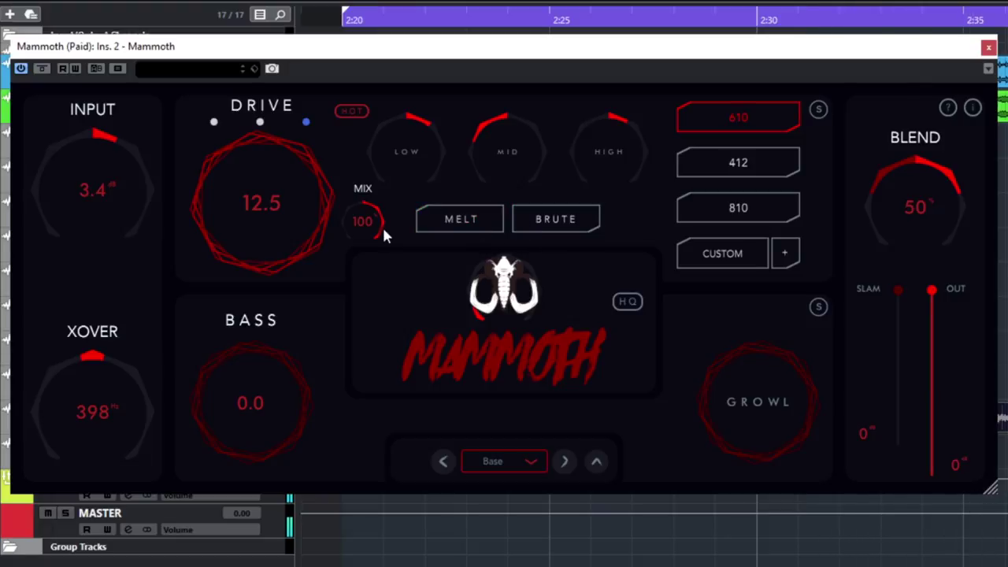
pyautogui.moveTo(376, 218); pyautogui.dragTo(360, 189)
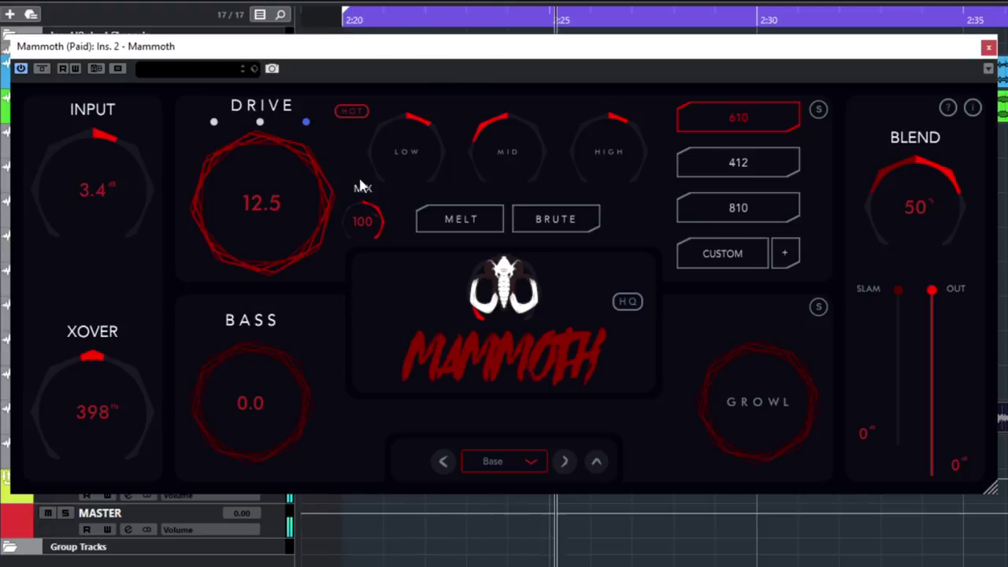
# Audition the 412, 810 and Custom cabinets, and return to the 610
pyautogui.click(744, 159)
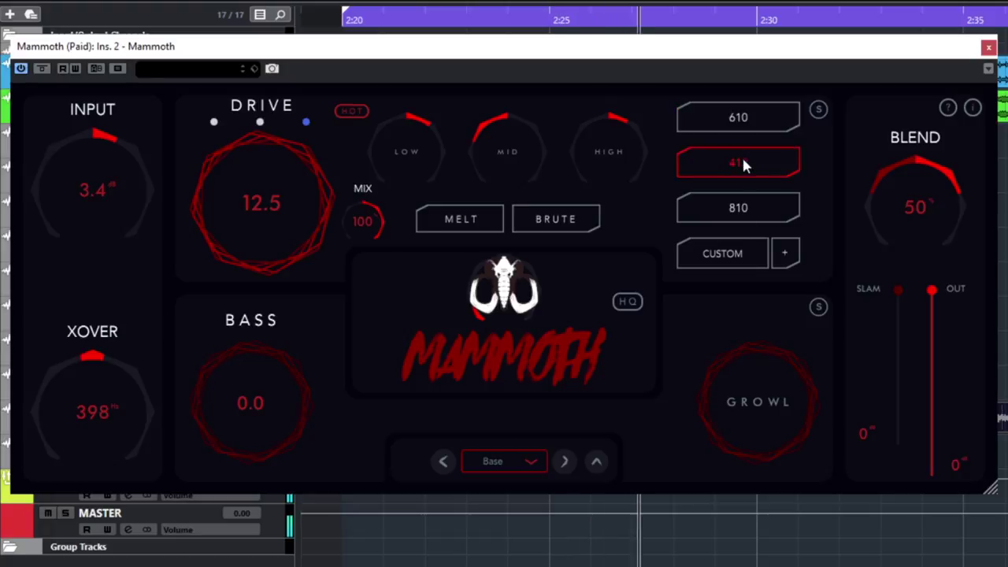
pyautogui.click(736, 200)
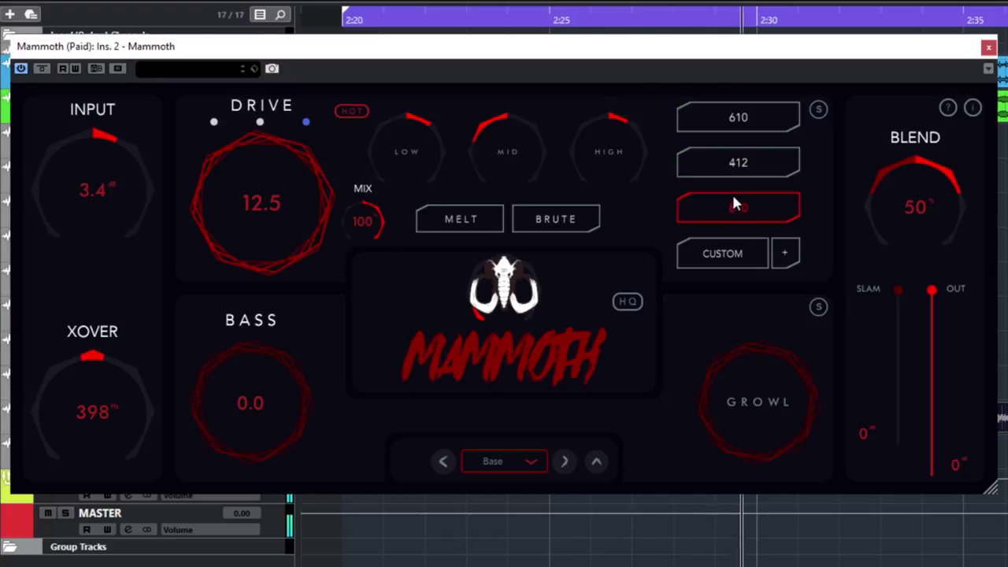
pyautogui.click(719, 254)
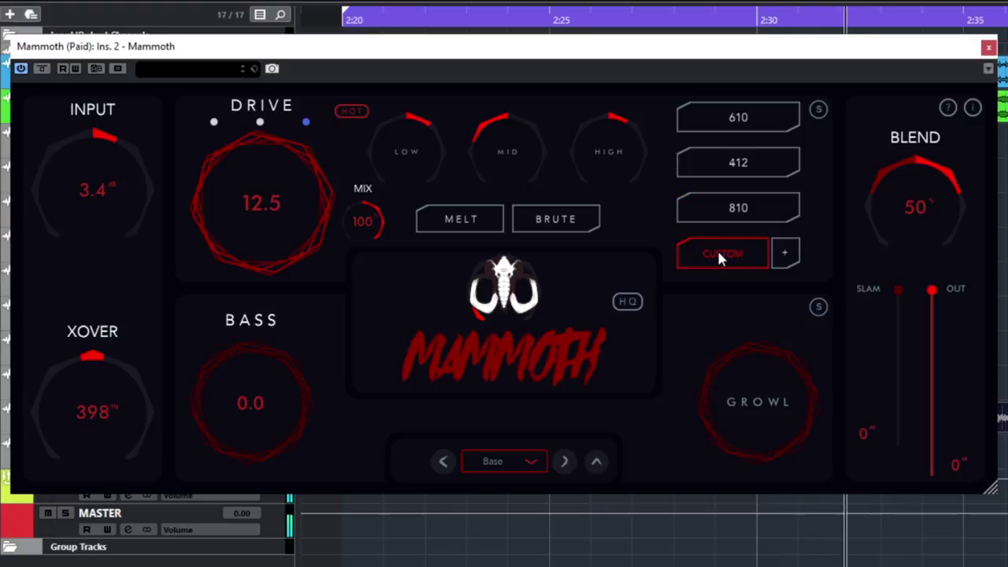
pyautogui.click(744, 119)
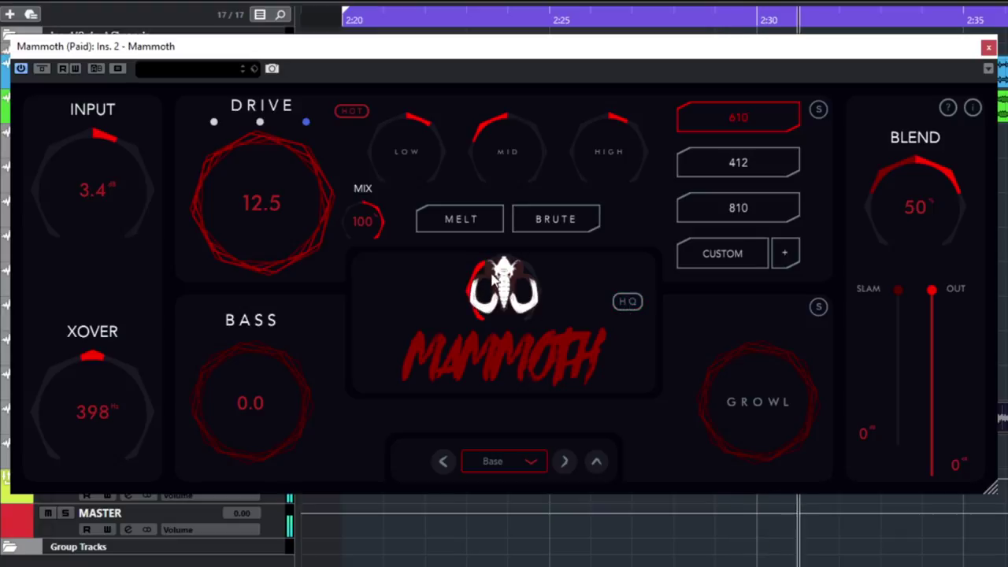
# Enable Mammoth's HQ mode
pyautogui.click(628, 304)
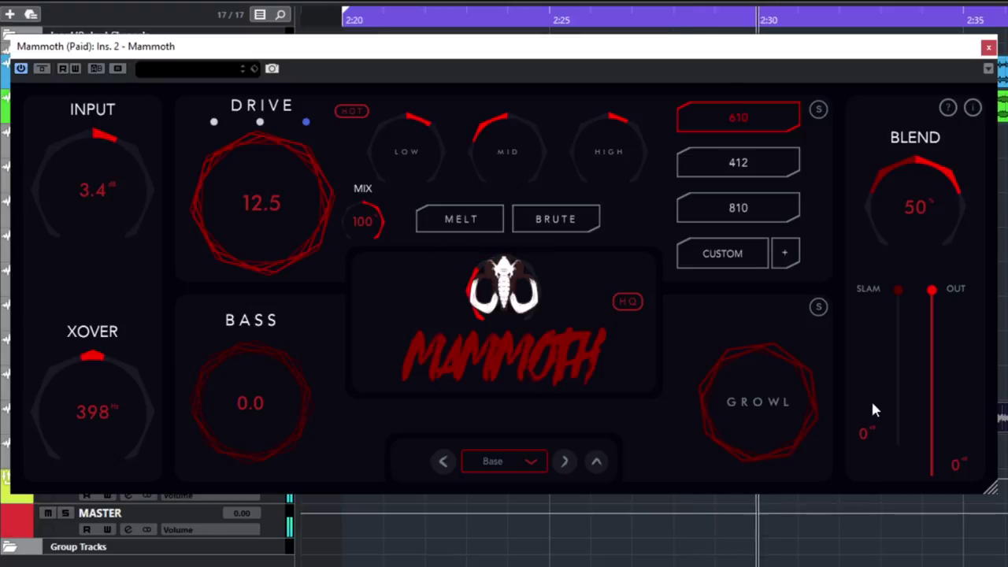
# Set Mammoth's Slam to -12 dB and its output to -3 dB, and try different Blend amounts
pyautogui.moveTo(898, 310); pyautogui.dragTo(900, 381)
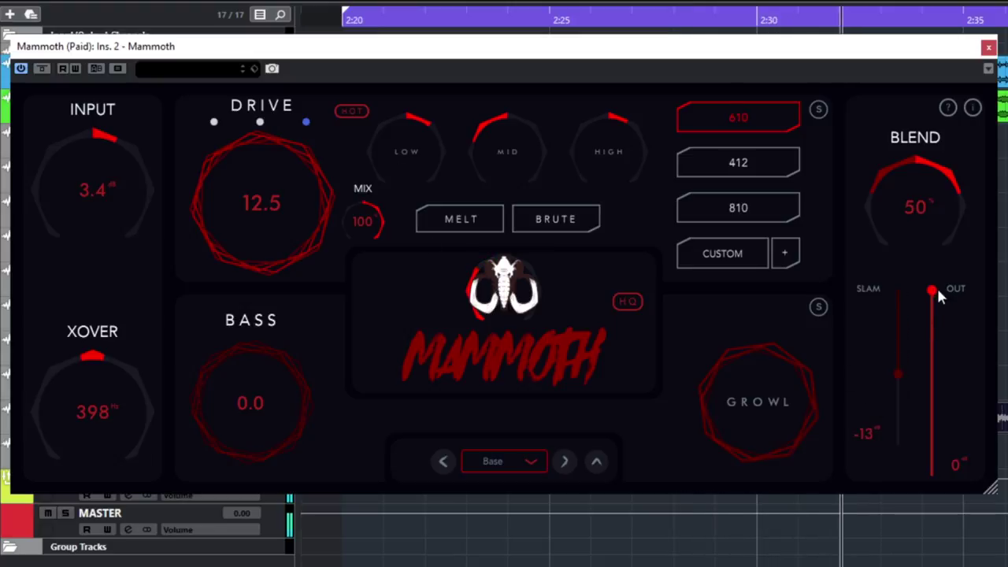
pyautogui.moveTo(935, 289)
pyautogui.mouseDown()
pyautogui.moveTo(932, 328)
pyautogui.moveTo(932, 302)
pyautogui.mouseUp()
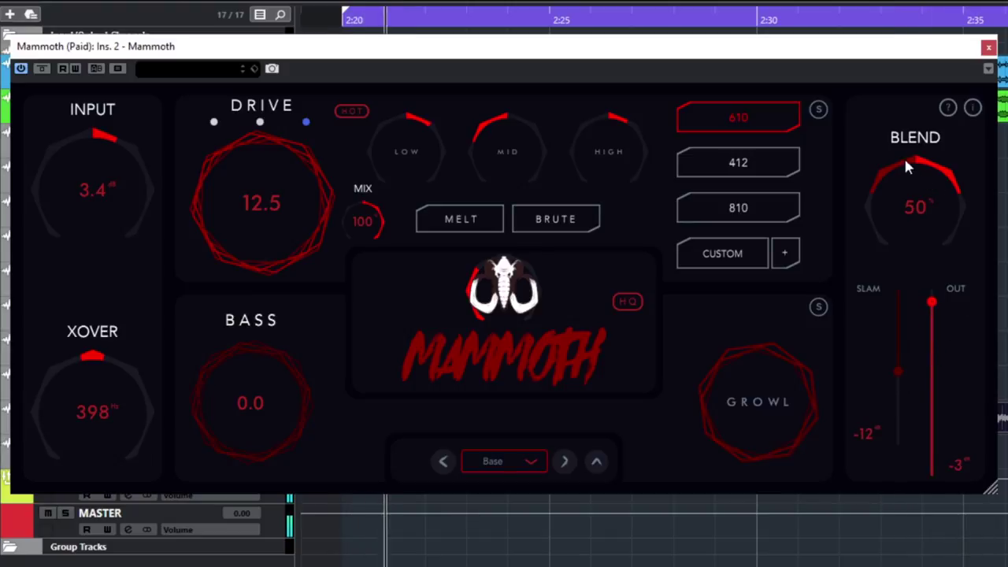
pyautogui.moveTo(904, 156); pyautogui.dragTo(908, 89)
pyautogui.moveTo(914, 67); pyautogui.dragTo(884, 159)
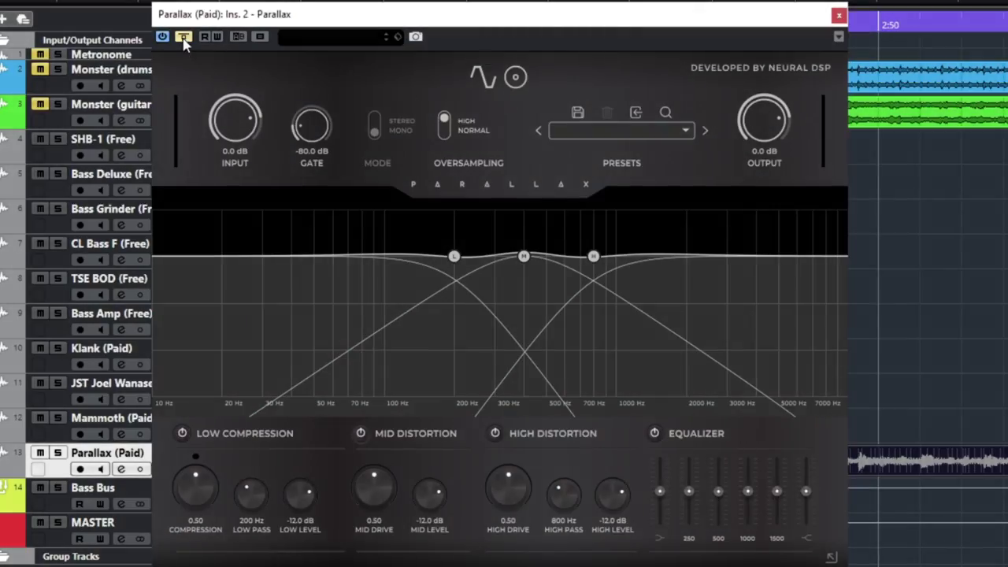
# Take Parallax out of bypass and audition its Low Compression, Mid Distortion and High Distortion bands by switching each off and back on
pyautogui.click(182, 37)
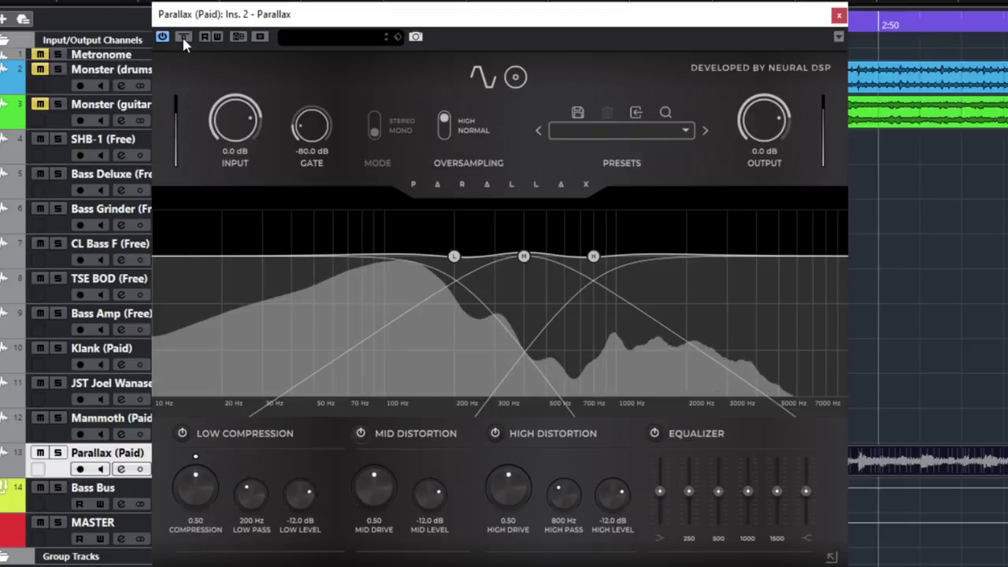
pyautogui.click(181, 433)
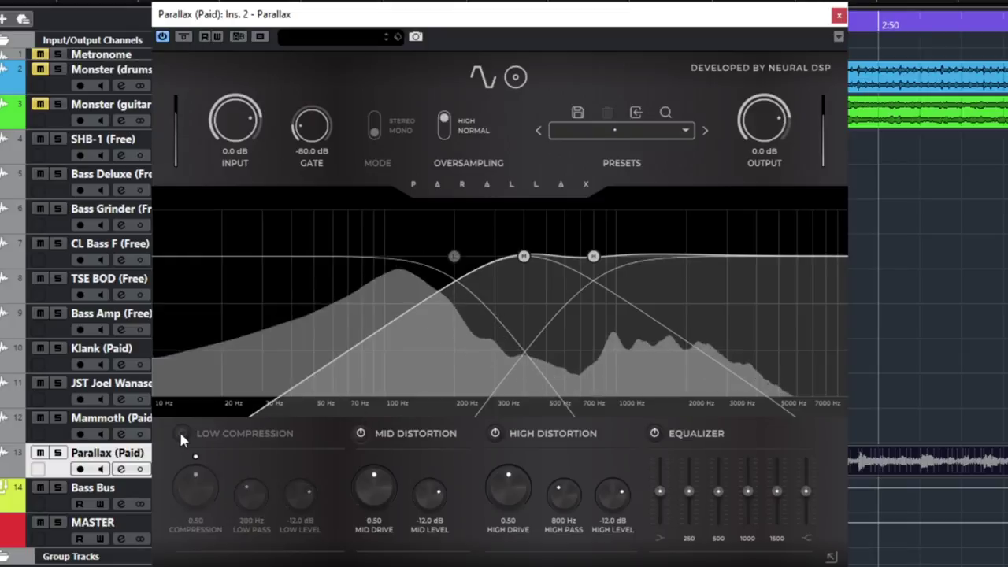
pyautogui.click(181, 434)
pyautogui.click(361, 434)
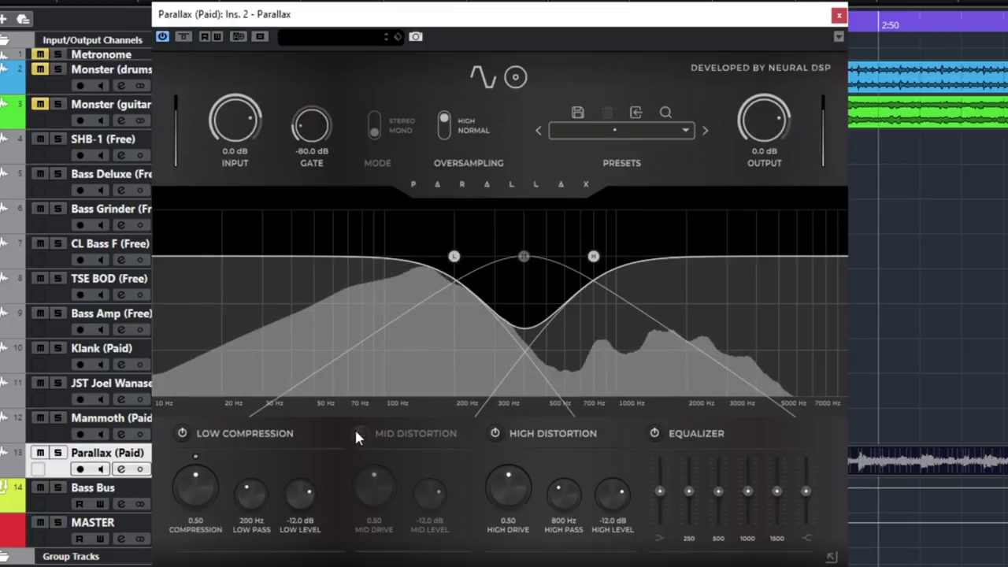
pyautogui.click(361, 434)
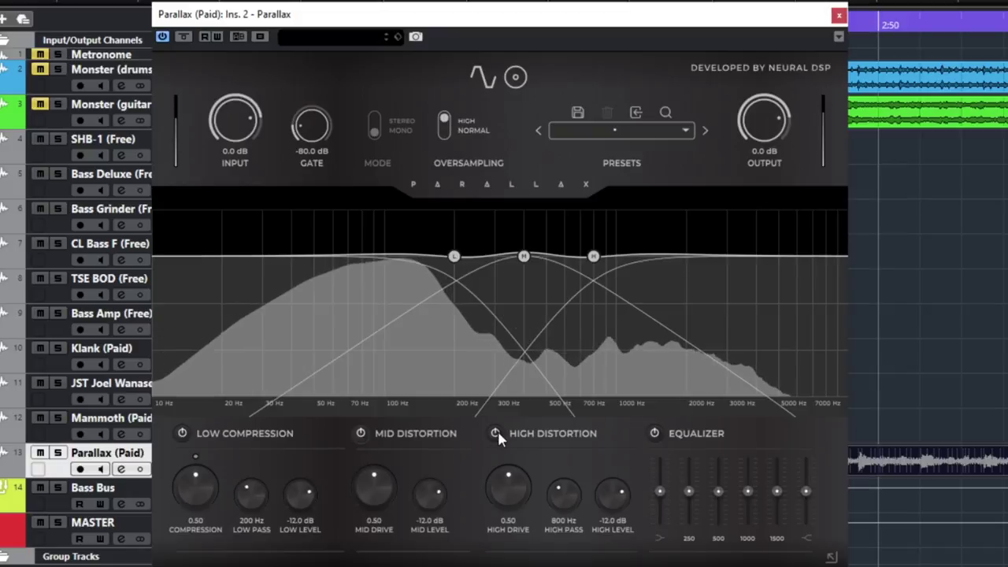
pyautogui.click(496, 433)
pyautogui.click(497, 433)
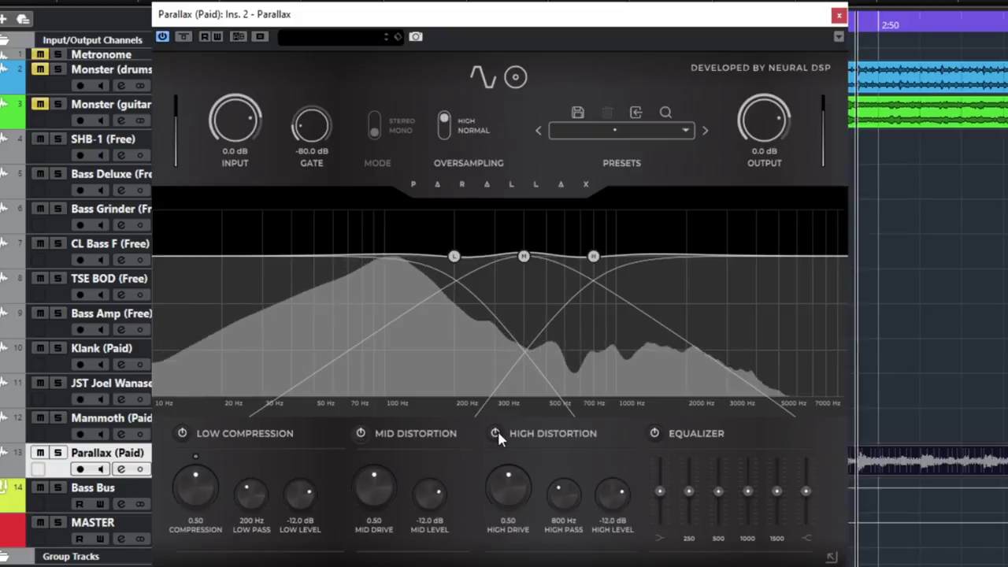
# Set Parallax's low band to compression 0.42, low pass 125 Hz and low level -12.6 dB
pyautogui.moveTo(201, 489); pyautogui.dragTo(198, 536)
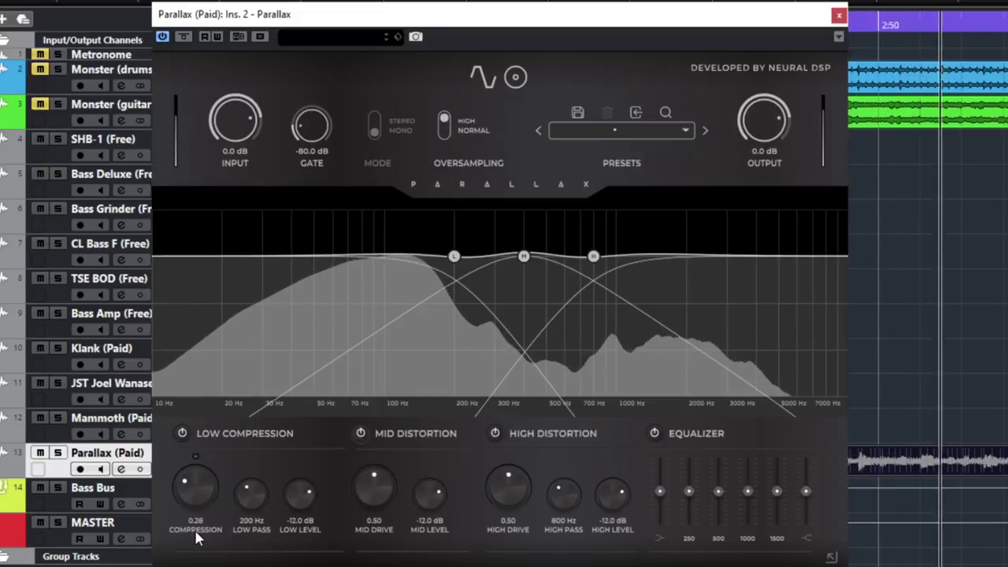
pyautogui.moveTo(192, 480); pyautogui.dragTo(192, 473)
pyautogui.moveTo(251, 493); pyautogui.dragTo(249, 543)
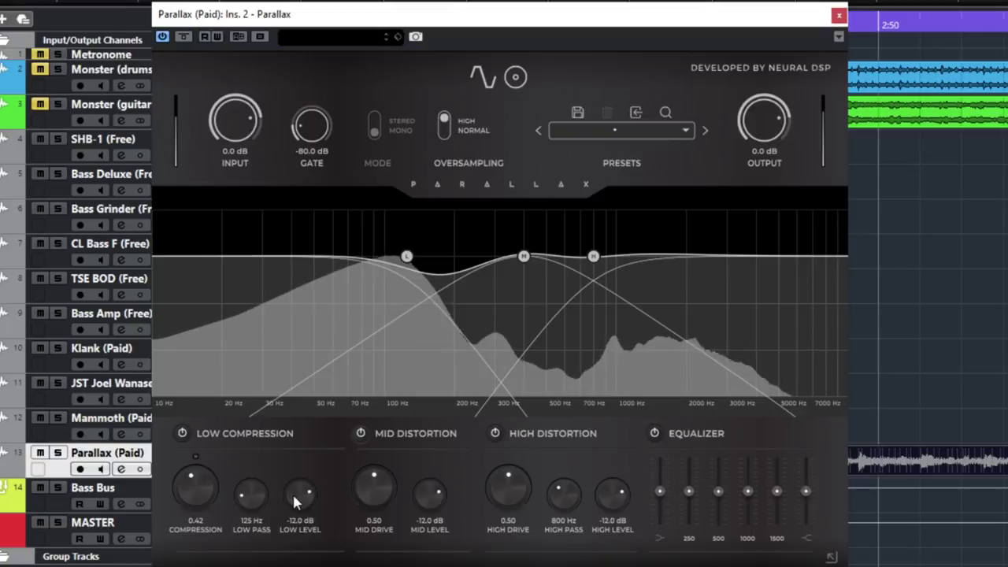
pyautogui.moveTo(295, 497)
pyautogui.mouseDown()
pyautogui.moveTo(292, 543)
pyautogui.moveTo(307, 473)
pyautogui.moveTo(301, 508)
pyautogui.moveTo(301, 495)
pyautogui.mouseUp()
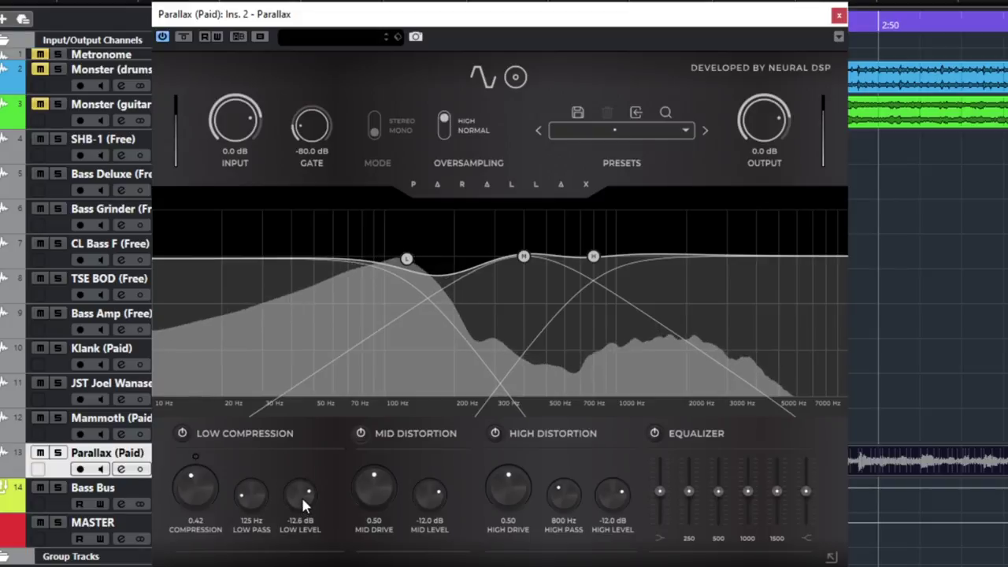
# Set the mid band to drive 0.37 and level -24.9 dB, and the high band to drive 0.36, high pass 1271 Hz and level -13.2 dB
pyautogui.moveTo(426, 498); pyautogui.dragTo(428, 554)
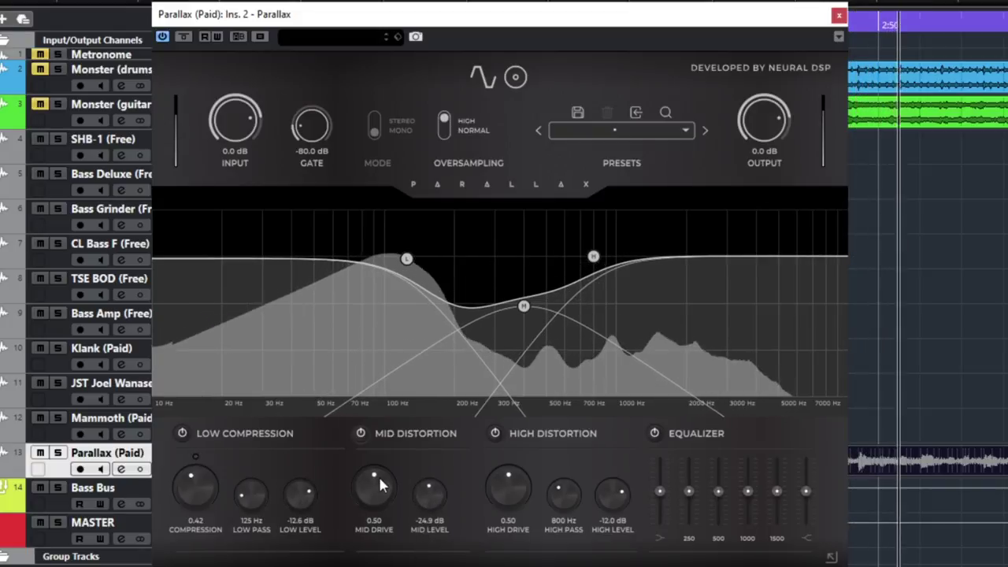
pyautogui.moveTo(378, 474); pyautogui.dragTo(376, 522)
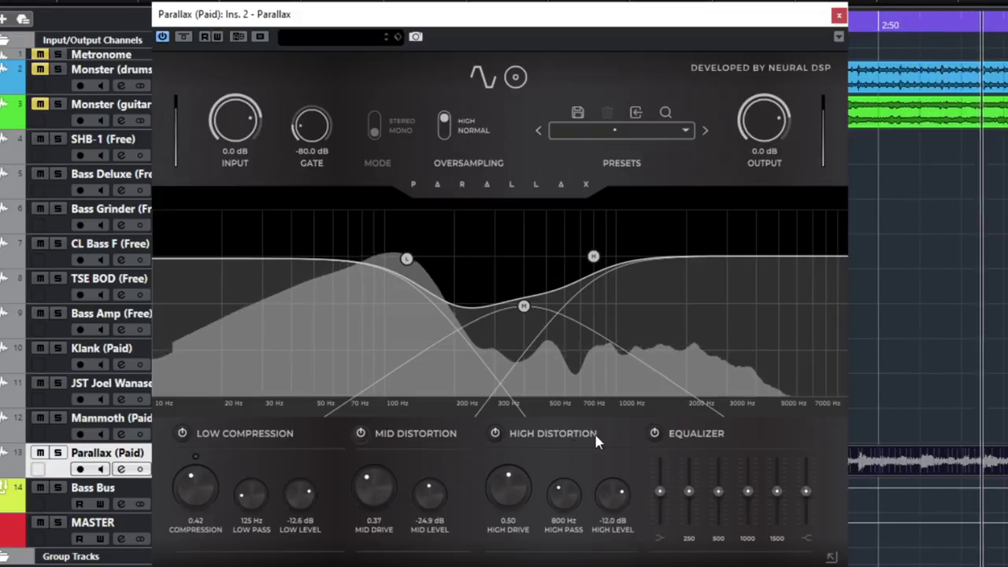
pyautogui.moveTo(515, 480); pyautogui.dragTo(485, 559)
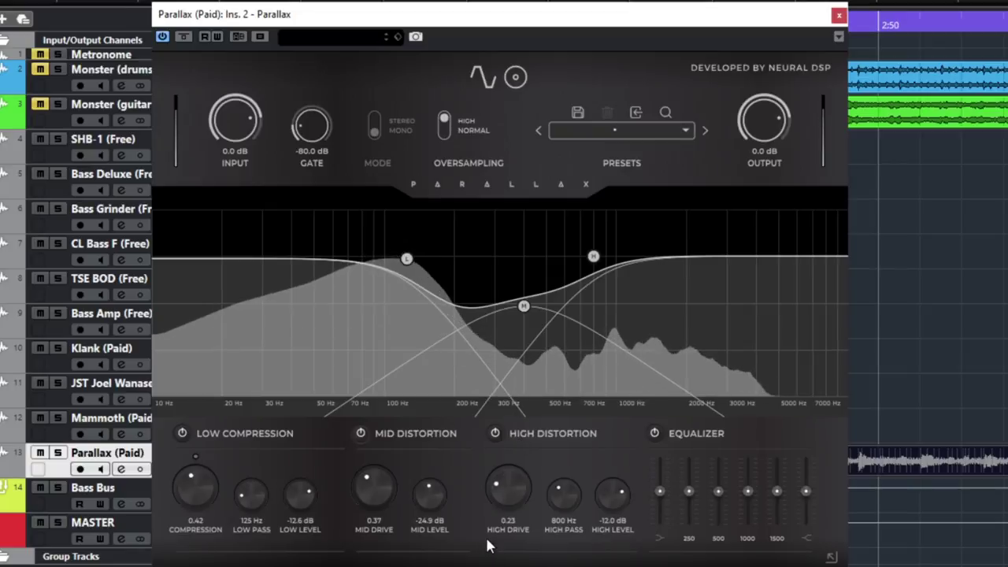
pyautogui.moveTo(562, 494); pyautogui.dragTo(534, 490)
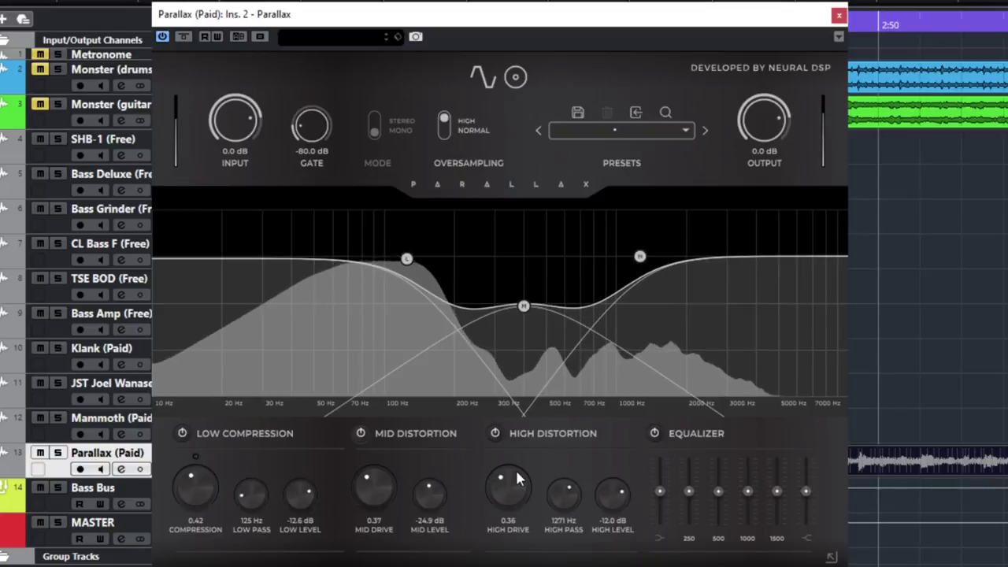
pyautogui.moveTo(607, 490)
pyautogui.mouseDown()
pyautogui.moveTo(609, 506)
pyautogui.moveTo(611, 493)
pyautogui.mouseUp()
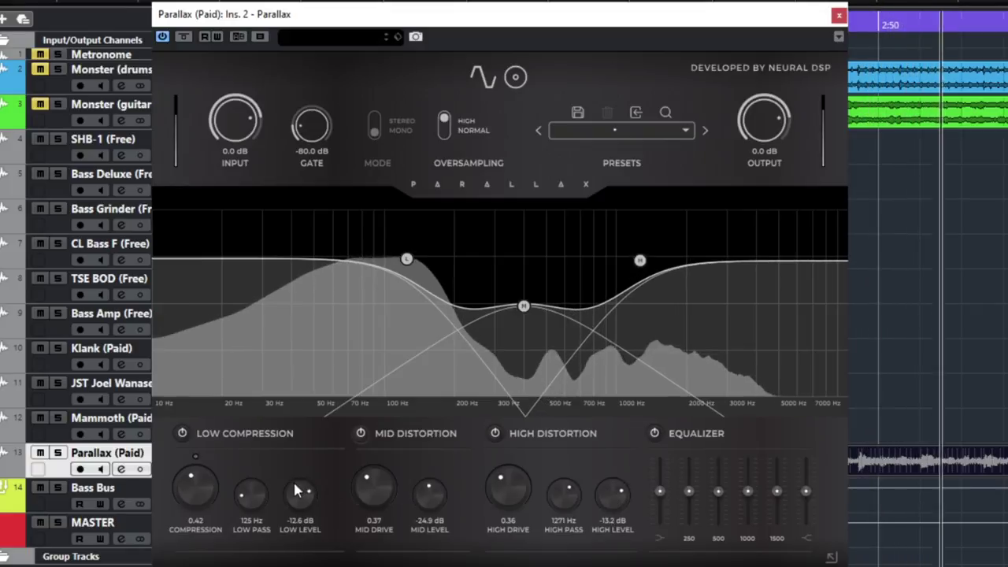
# Readjust the low band to compression 0.56, low pass 182 Hz and low level -14.5 dB
pyautogui.moveTo(296, 482); pyautogui.dragTo(192, 450)
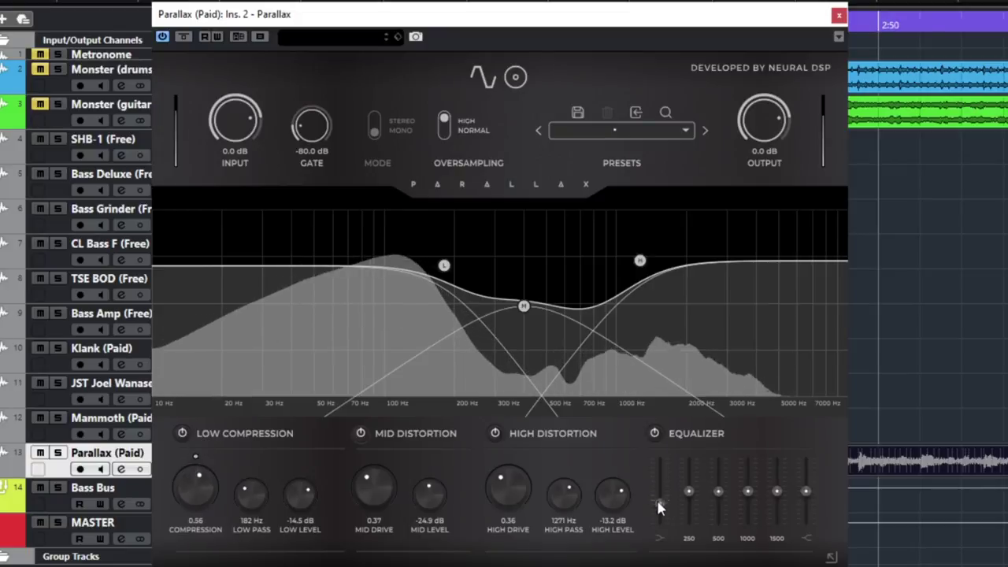
# Cut 250 and 500 Hz slightly in Parallax's equalizer, boost 1000 Hz, 1500 Hz and the high shelf slightly, and bypass the plugin to compare
pyautogui.moveTo(658, 501); pyautogui.dragTo(692, 505)
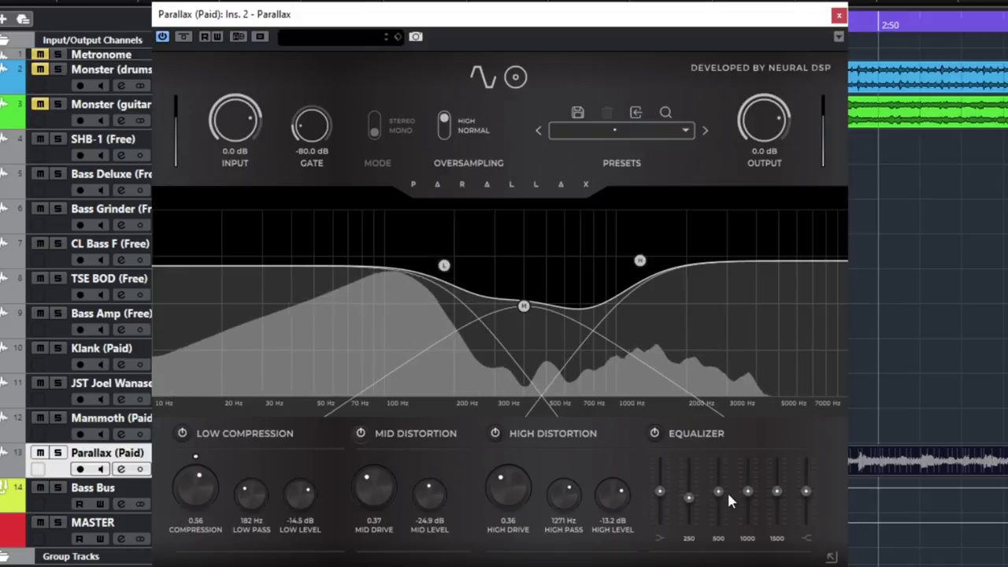
pyautogui.moveTo(719, 526); pyautogui.dragTo(724, 495)
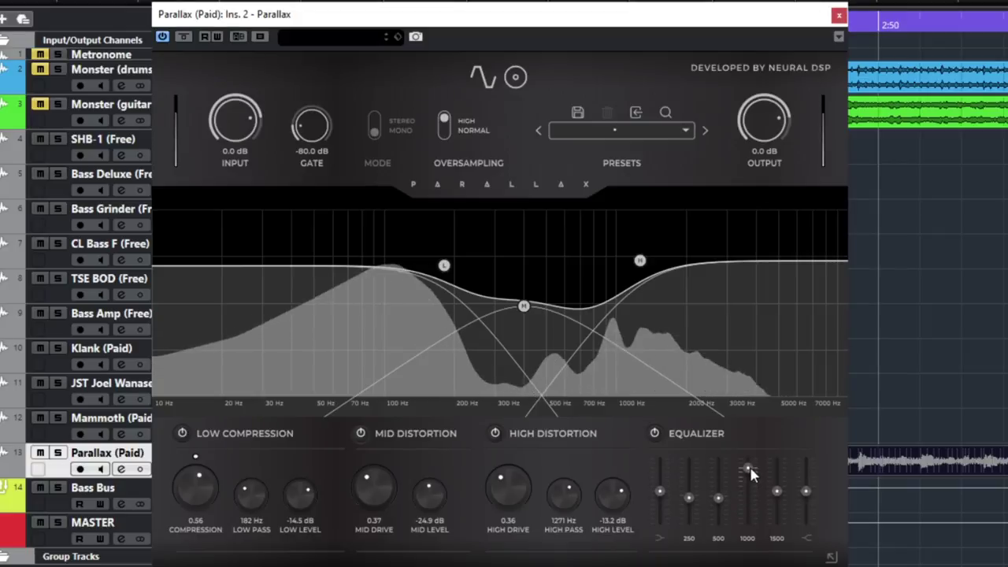
pyautogui.moveTo(751, 482); pyautogui.dragTo(808, 489)
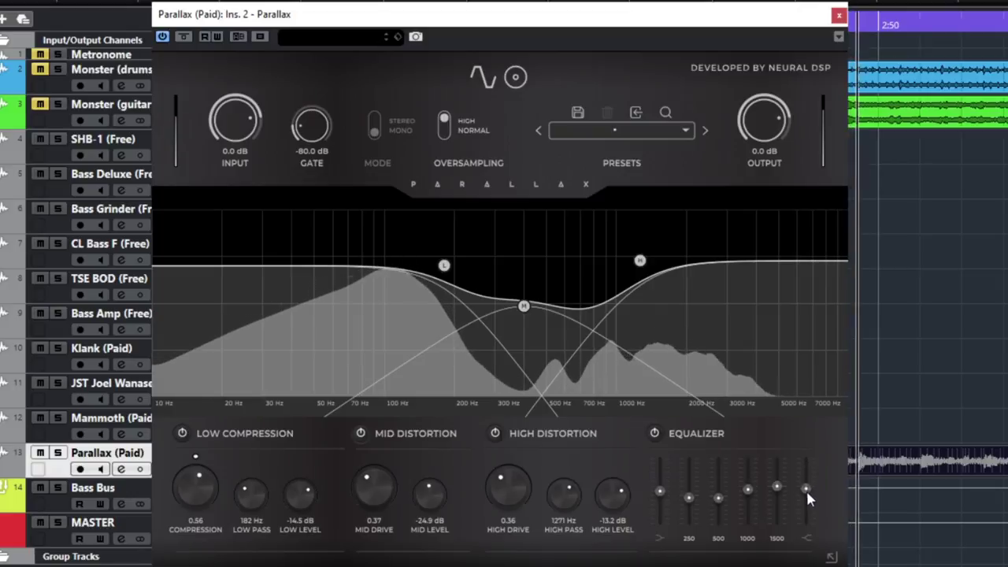
pyautogui.click(184, 37)
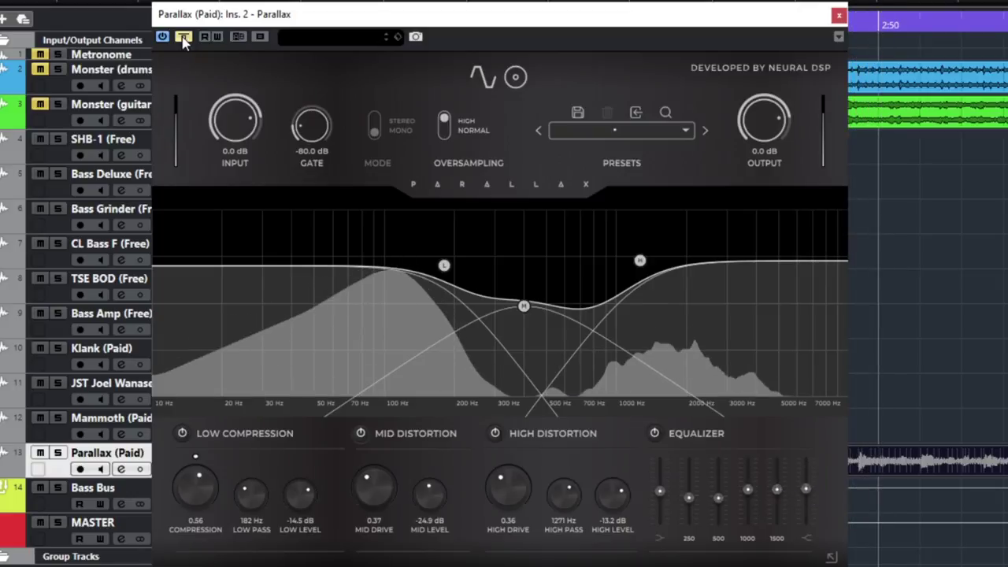